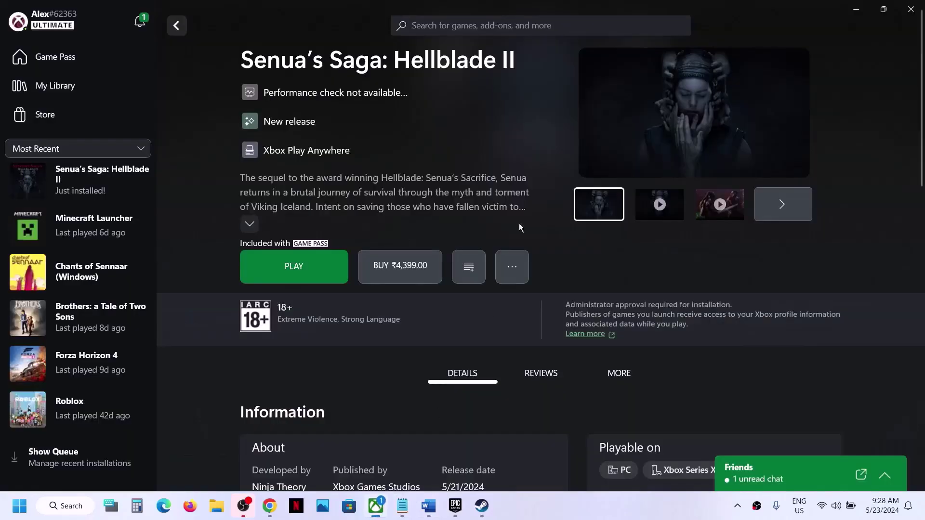
Highlight the Game Pass users' video link in the Word notes and view its YouTube result in Chrome
click(428, 506)
drag(569, 299, 172, 297)
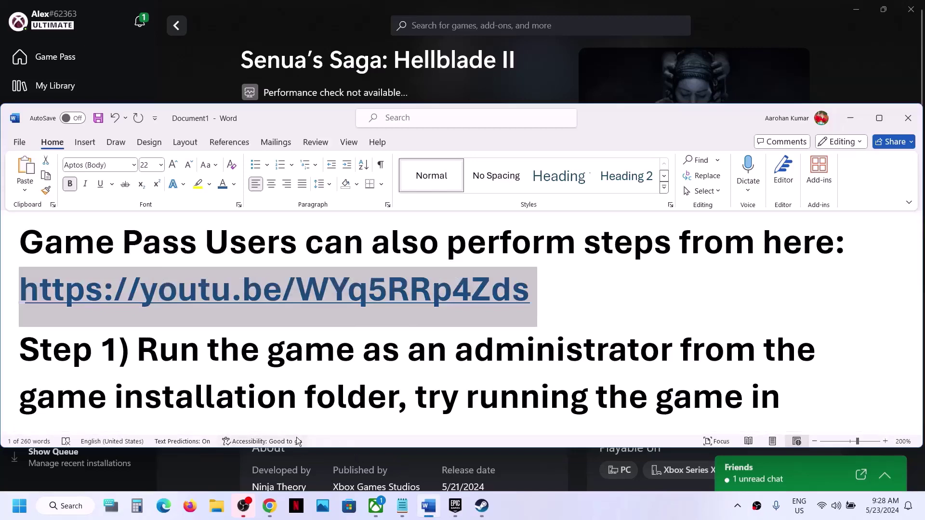
click(271, 504)
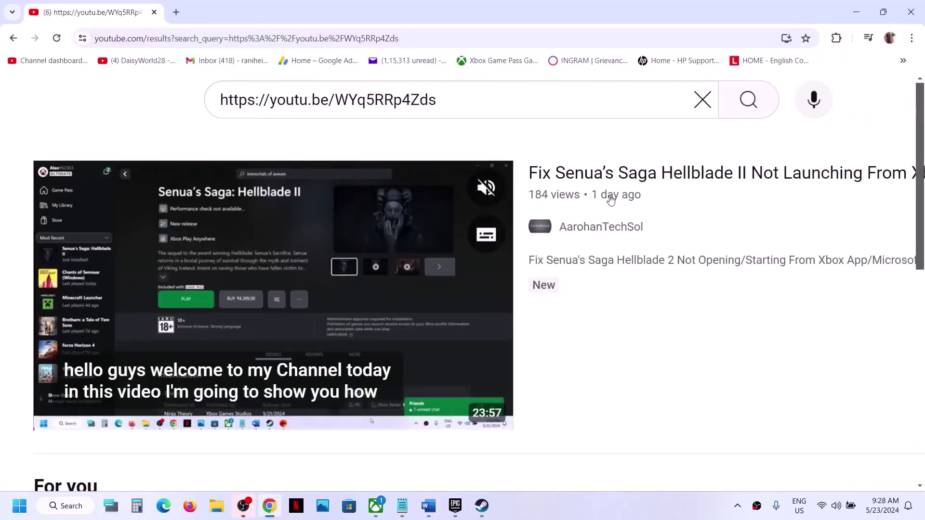
Return to the Word notes and highlight the Step 1 instruction about running the game as an administrator
click(431, 515)
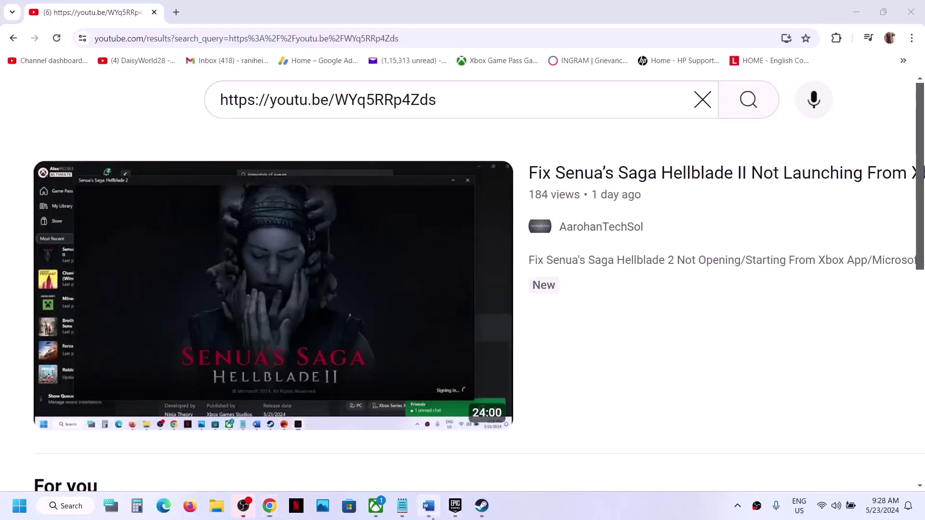
scroll(424, 322, down, 3)
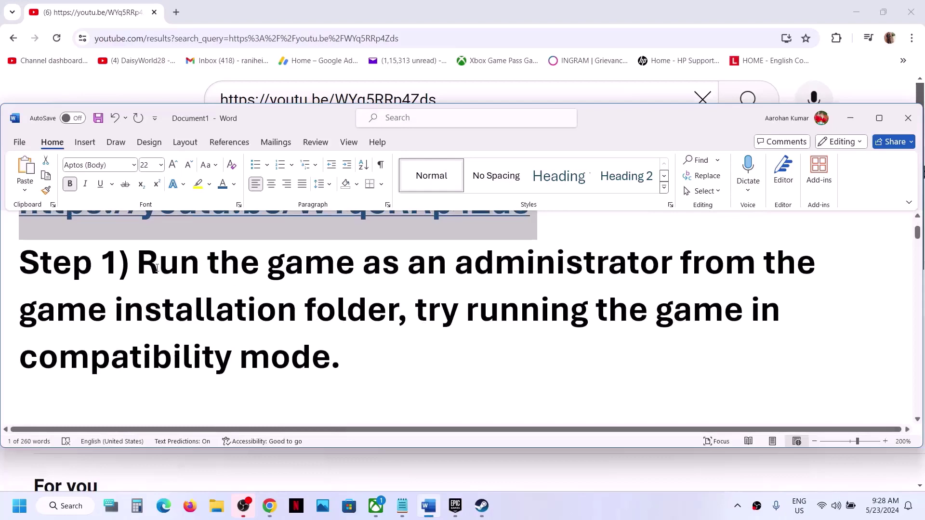
drag(144, 265, 398, 308)
click(851, 7)
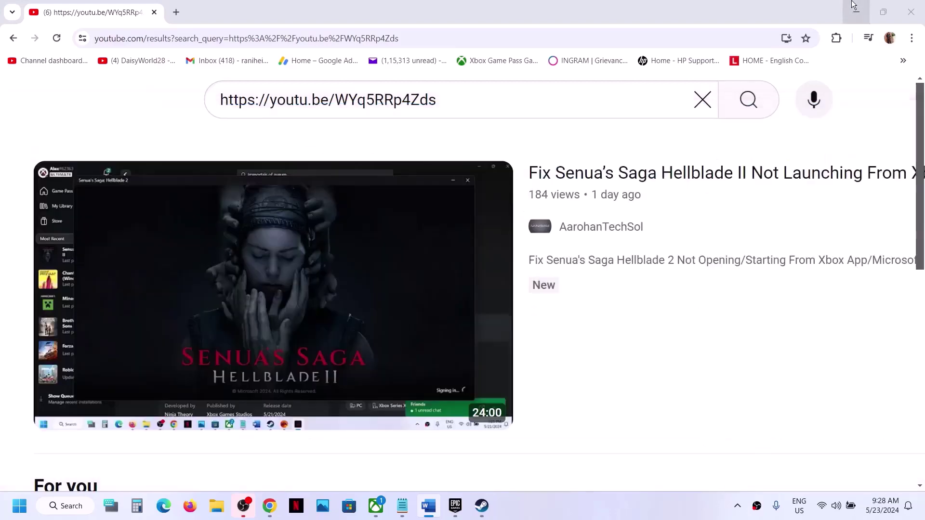
Switch to Steam and browse the local files of Senua's Saga: Hellblade II
click(484, 496)
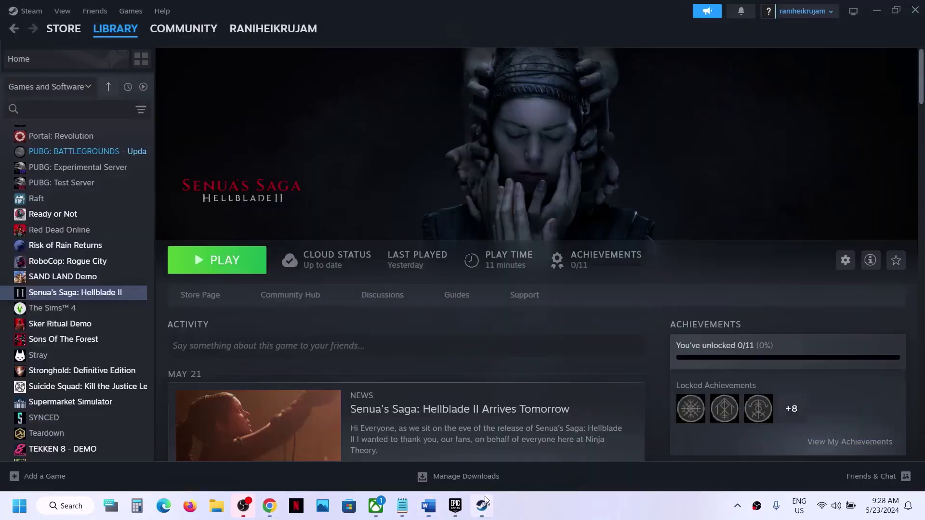
right_click(56, 298)
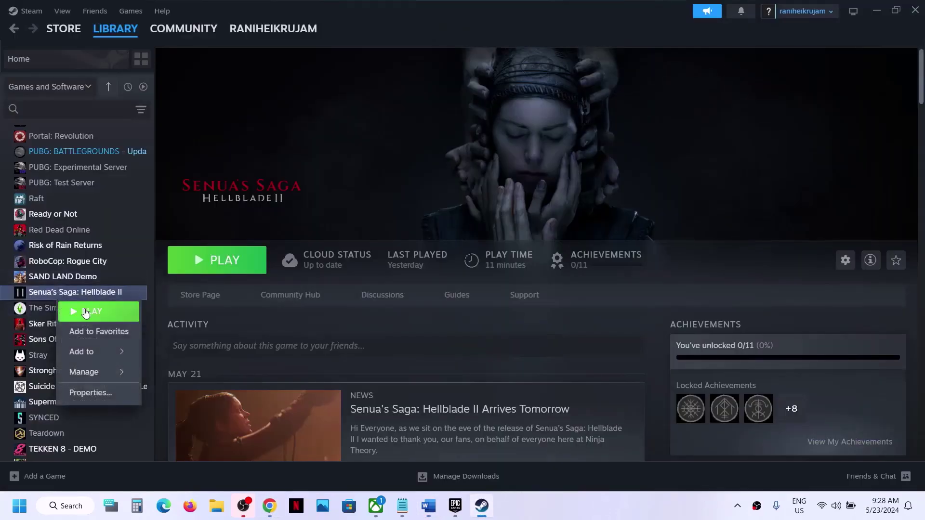
mouse_move(92, 372)
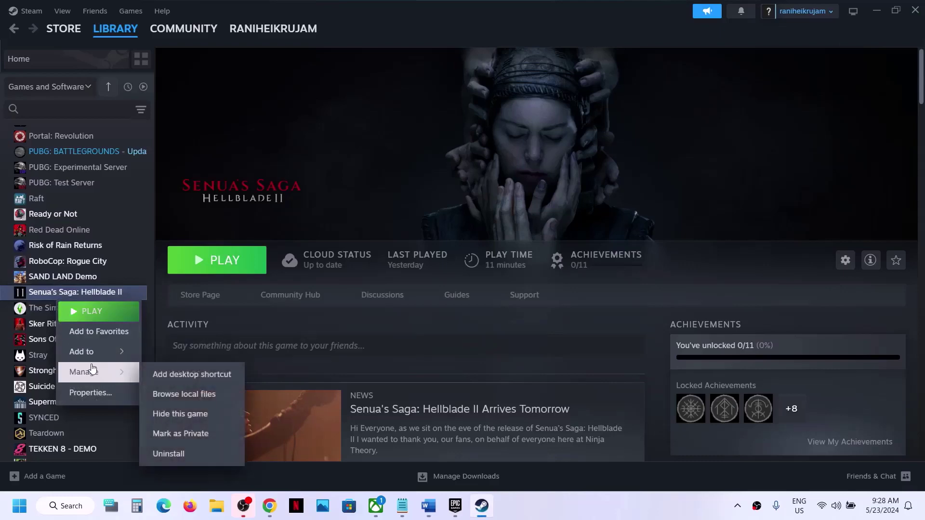
click(183, 401)
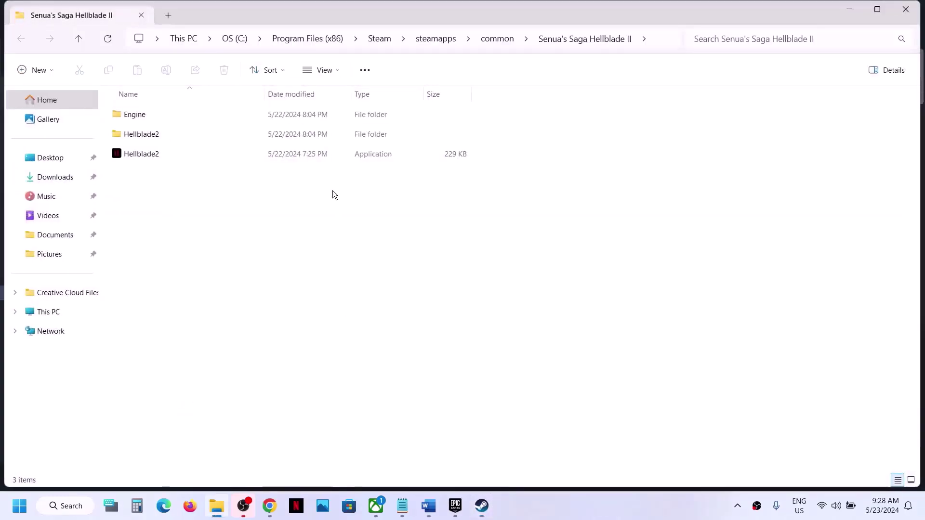
Set the Hellblade2 application in the game's installation folder to run as an administrator
click(146, 152)
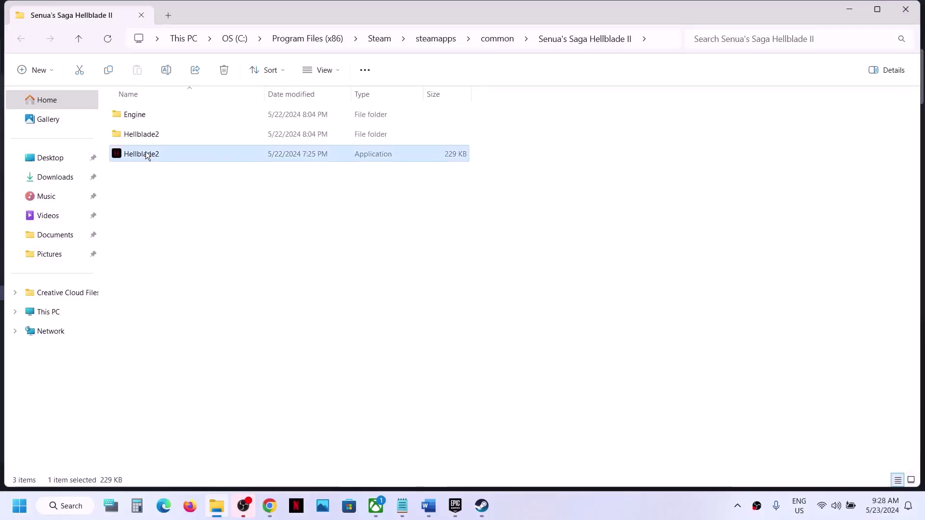
right_click(145, 151)
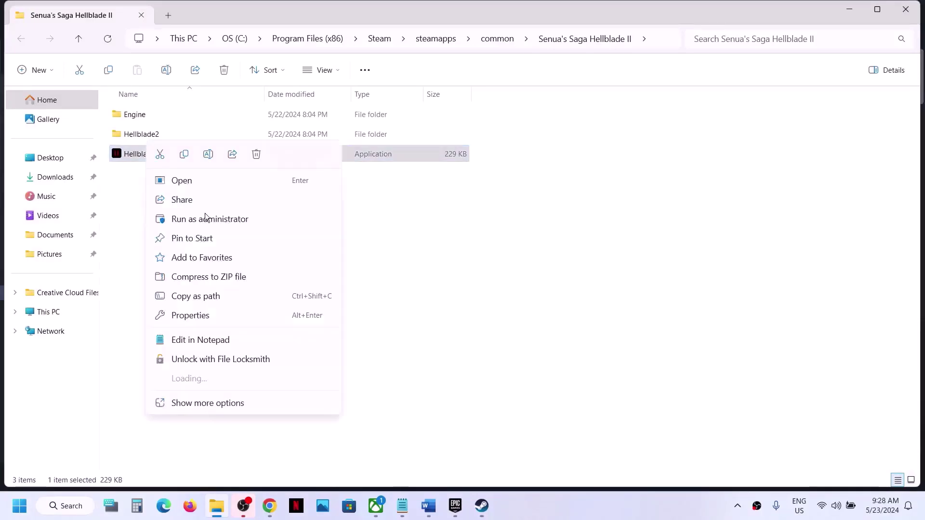
click(198, 315)
click(212, 180)
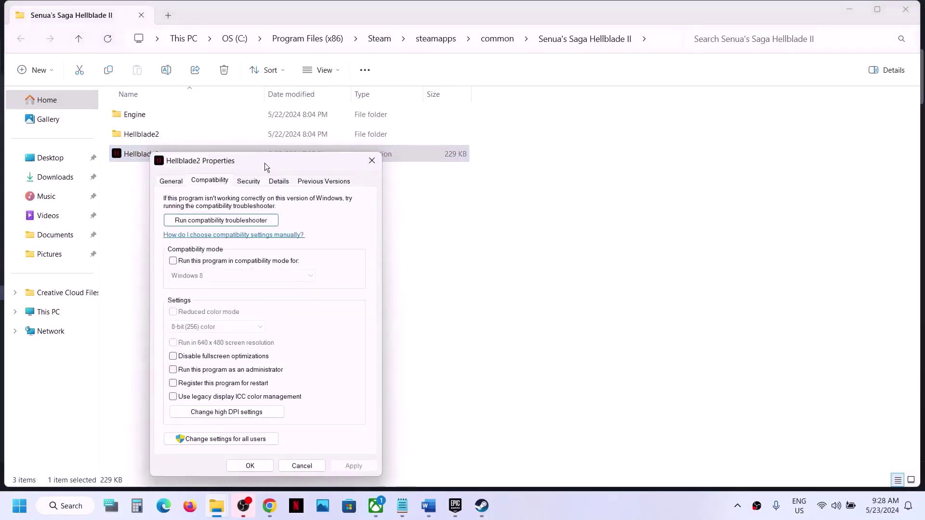
drag(264, 167, 478, 87)
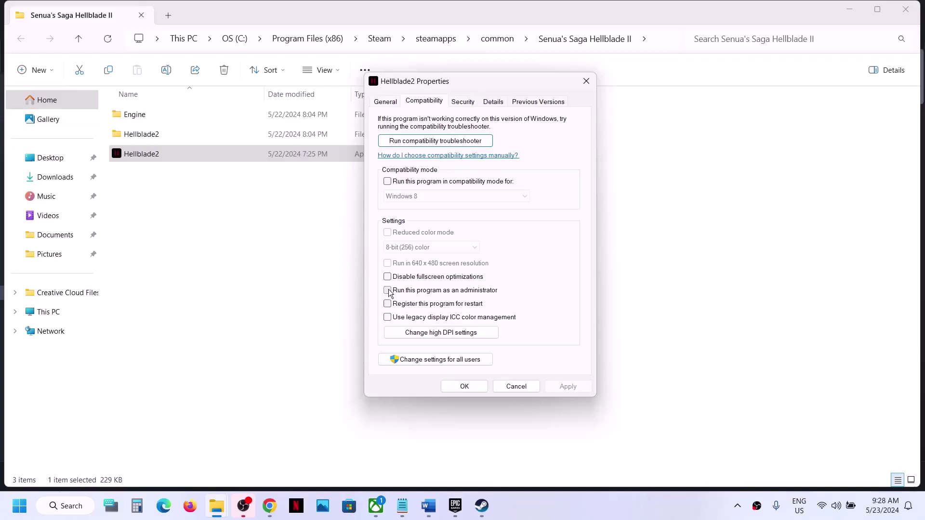
click(564, 386)
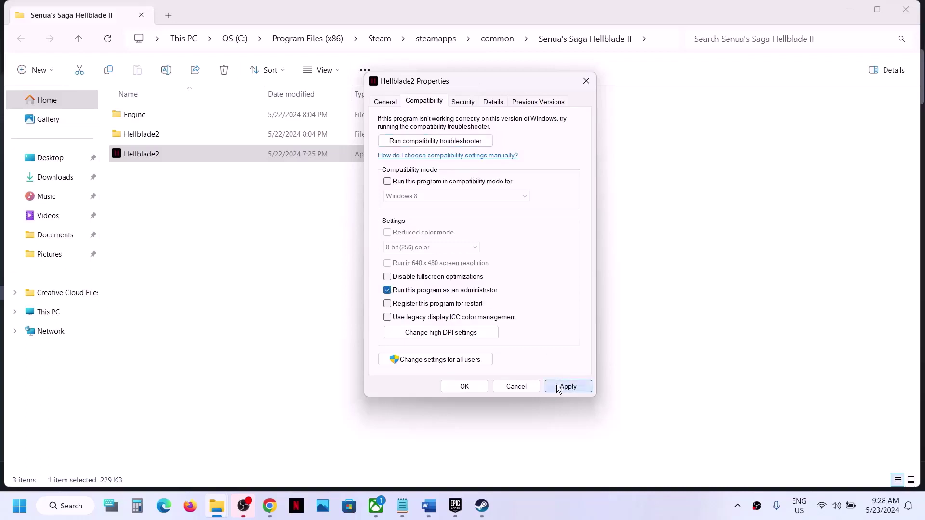
click(464, 386)
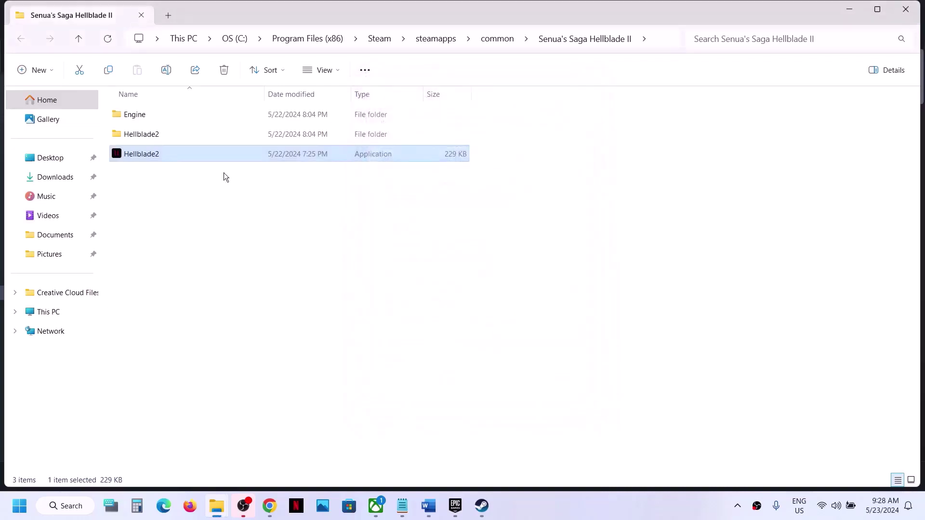
Open the Win64 folder inside the Binaries subfolder of the Hellblade2 folder
click(152, 137)
double_click(171, 134)
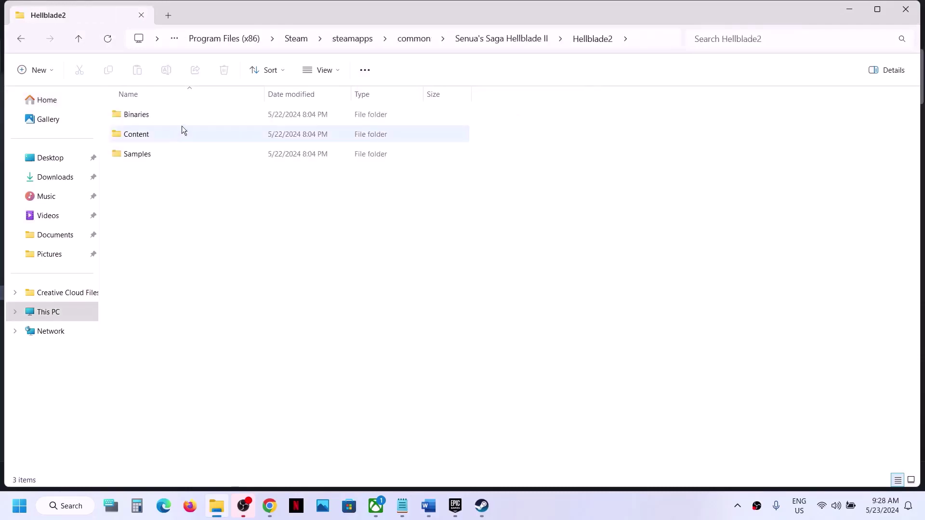
double_click(161, 114)
double_click(161, 115)
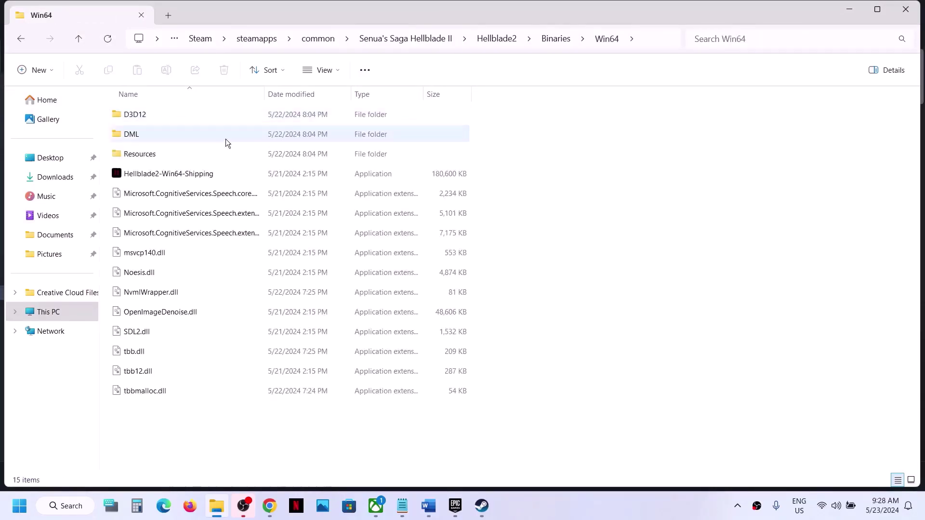
Set the Hellblade2-Win64-Shipping application to run as an administrator
click(166, 173)
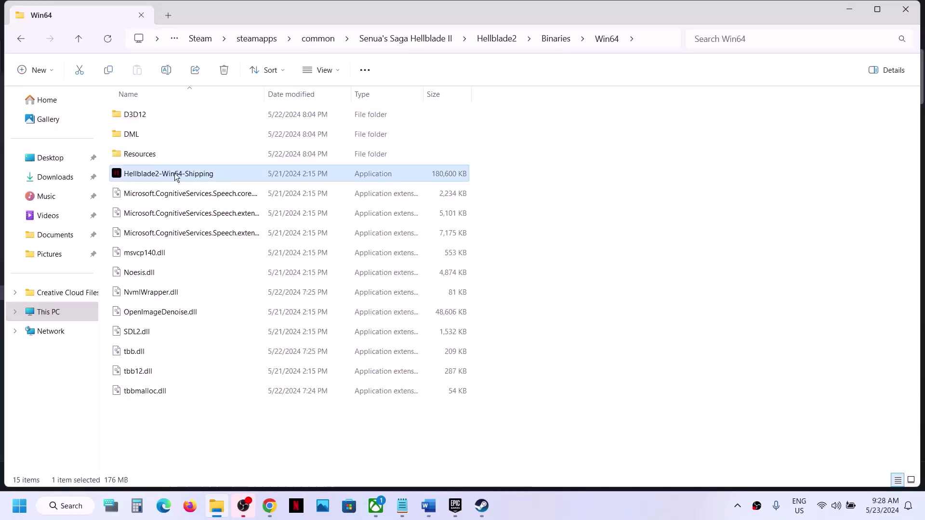
right_click(178, 176)
click(231, 315)
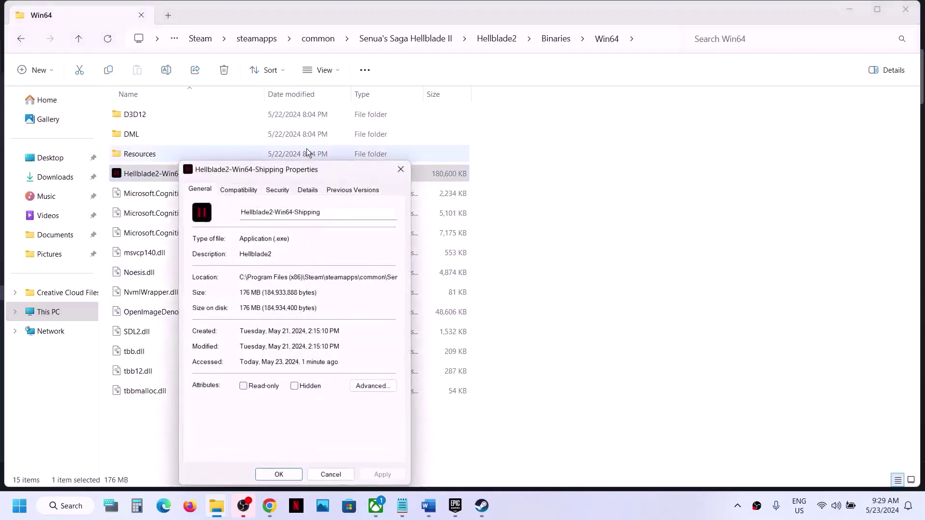
click(236, 189)
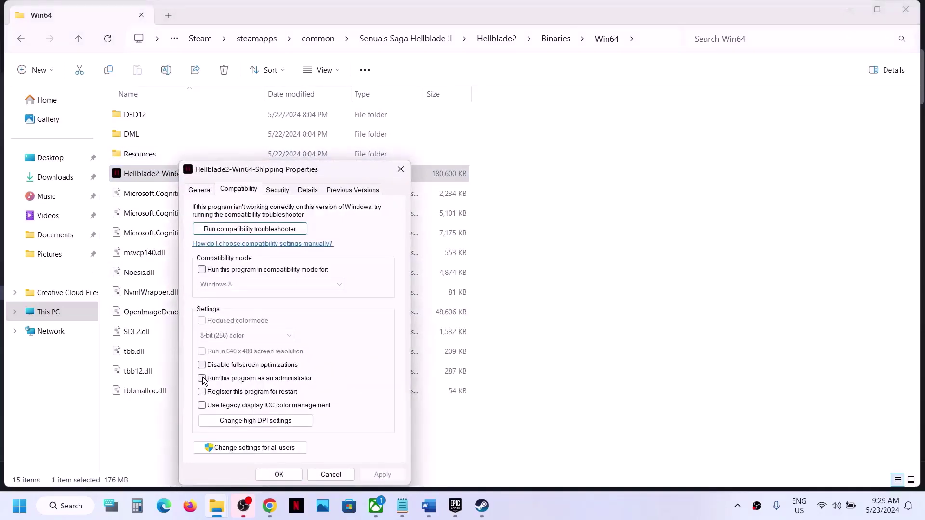
click(382, 474)
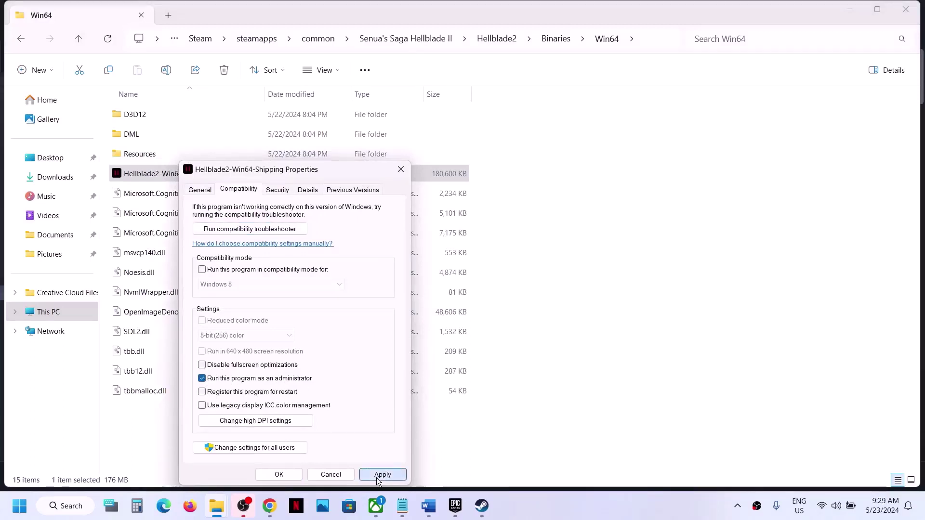
click(288, 475)
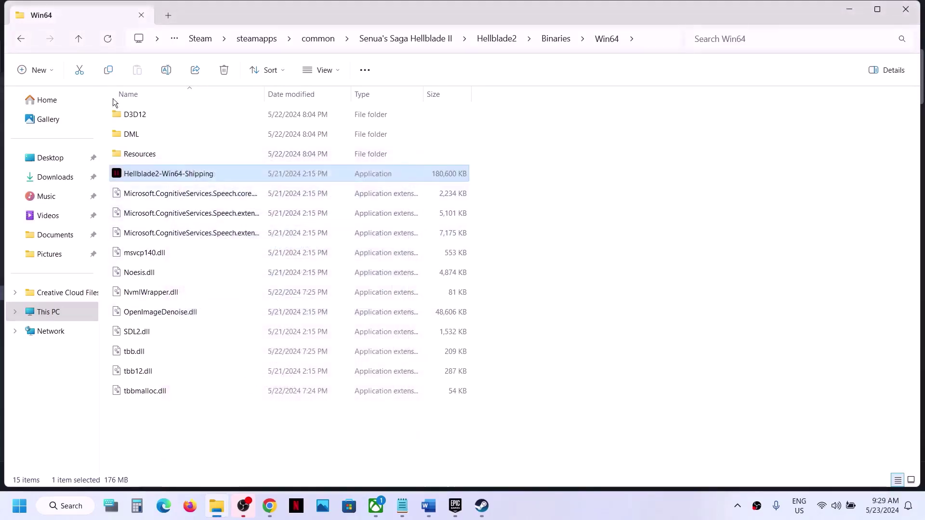
Return to the Senua's Saga Hellblade II folder and set the Hellblade2 application to run in compatibility mode for Windows 8
click(80, 39)
click(79, 38)
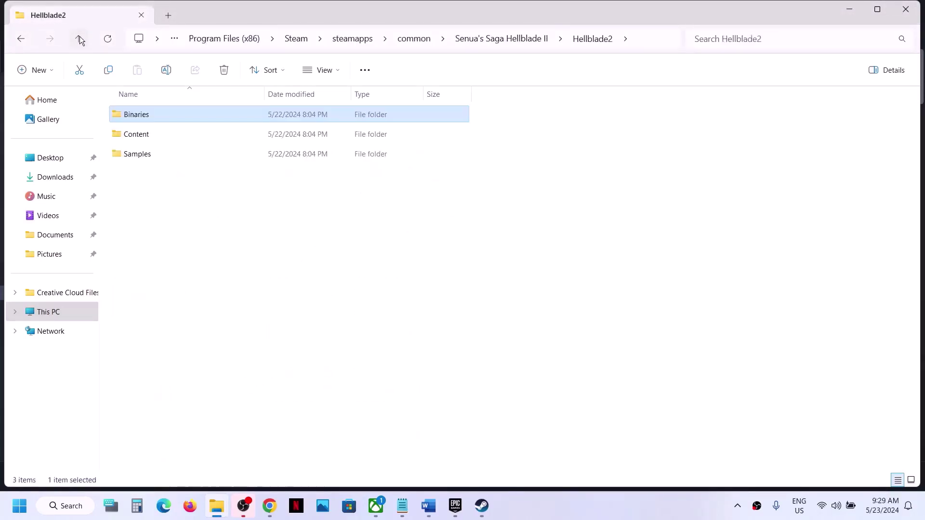
click(79, 38)
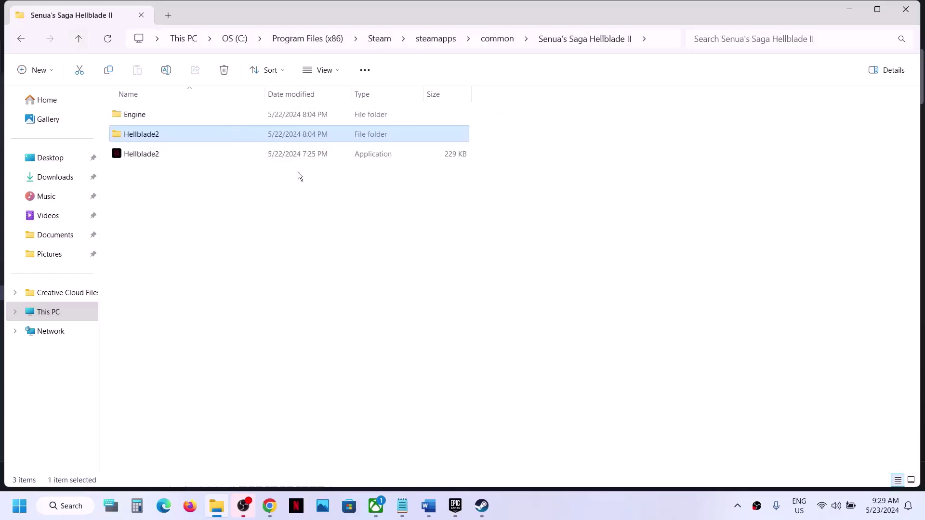
click(141, 153)
right_click(140, 152)
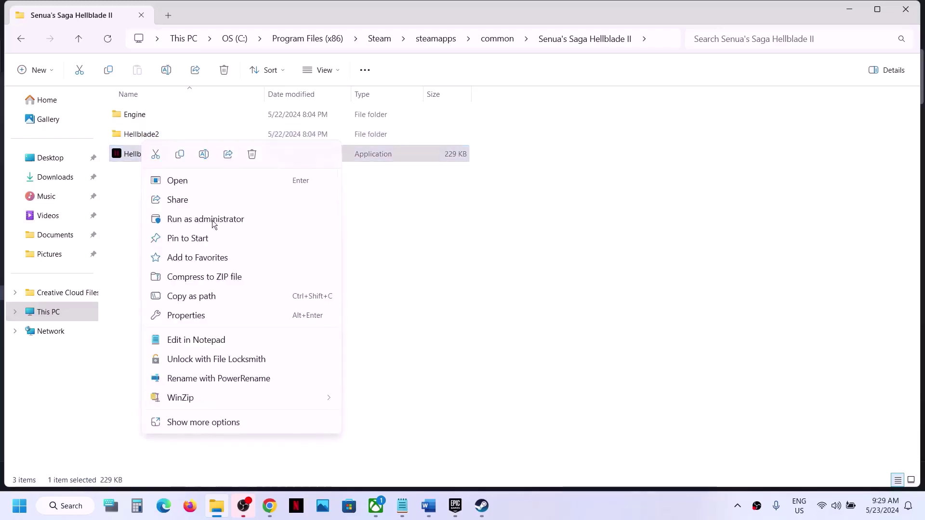
click(195, 317)
click(205, 183)
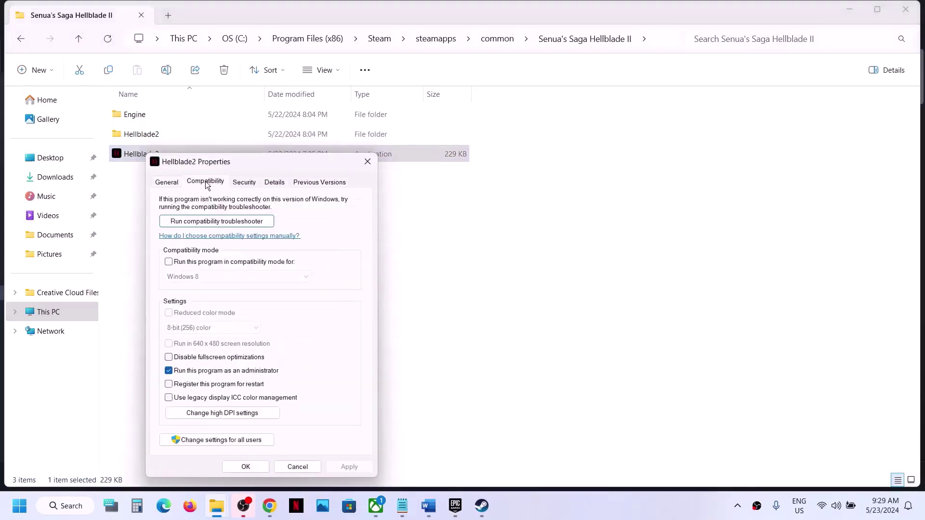
click(168, 262)
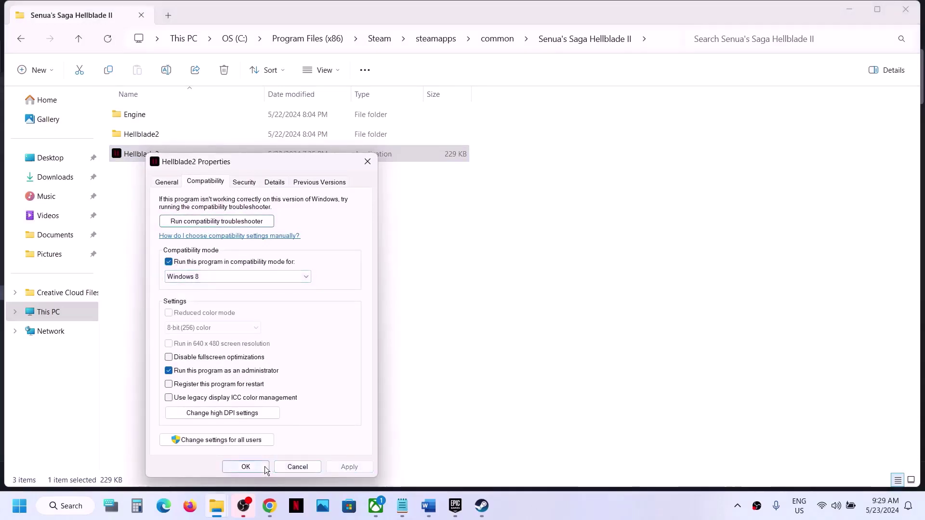
click(245, 466)
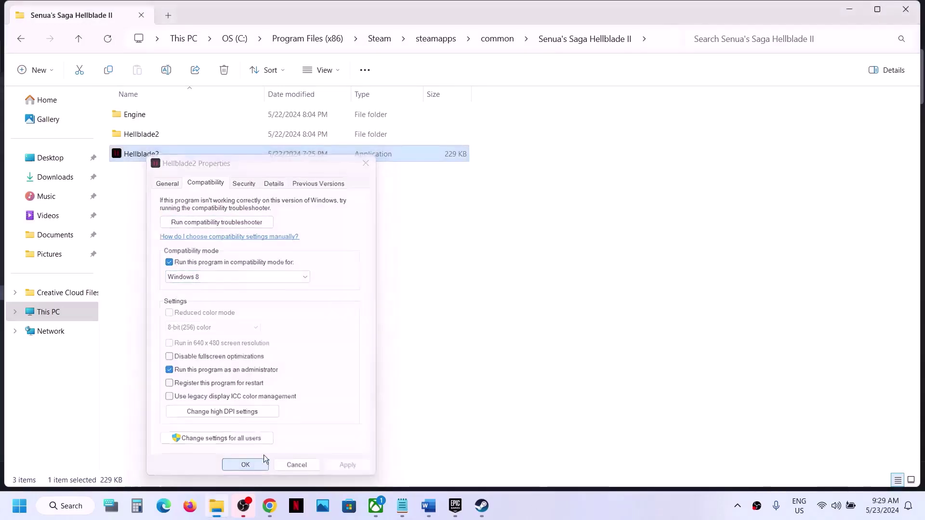
Change the Hellblade2 application's compatibility mode to Windows 7 and apply it
right_click(155, 154)
click(210, 319)
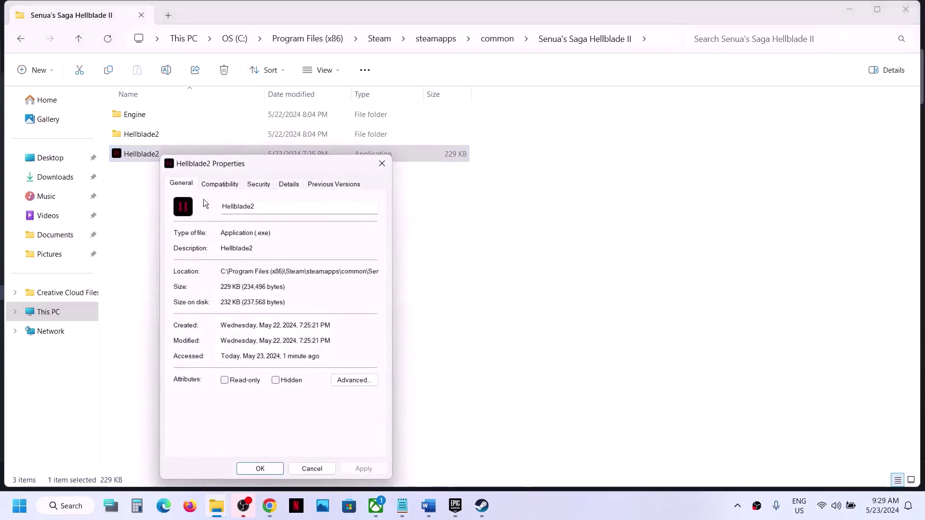
click(218, 183)
click(226, 279)
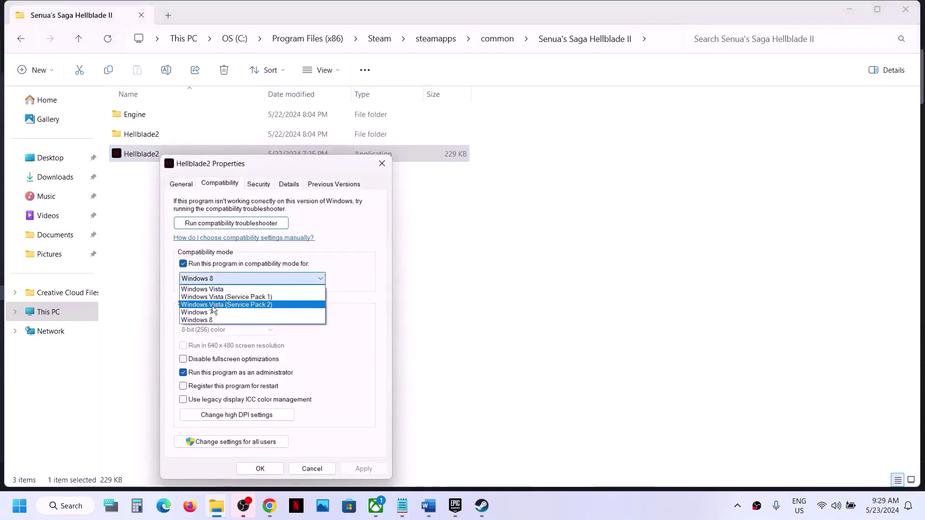
click(221, 310)
click(358, 469)
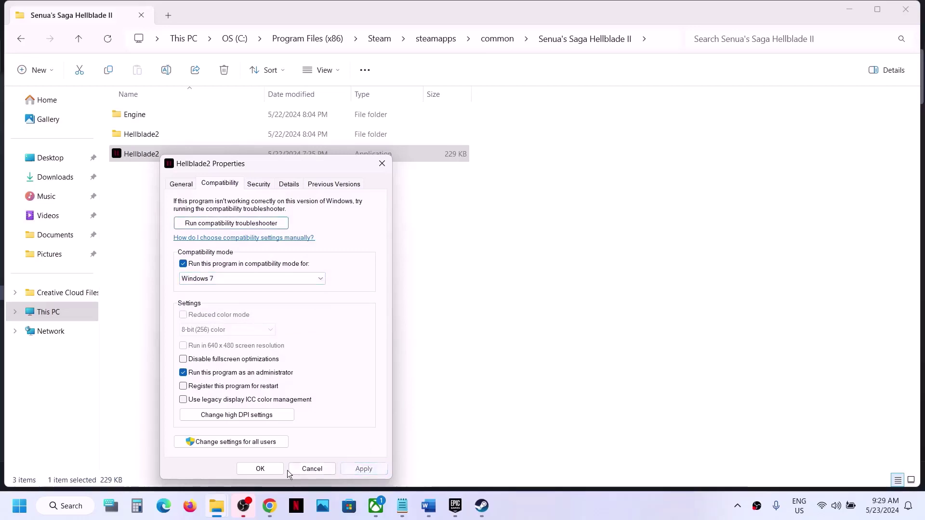
click(267, 470)
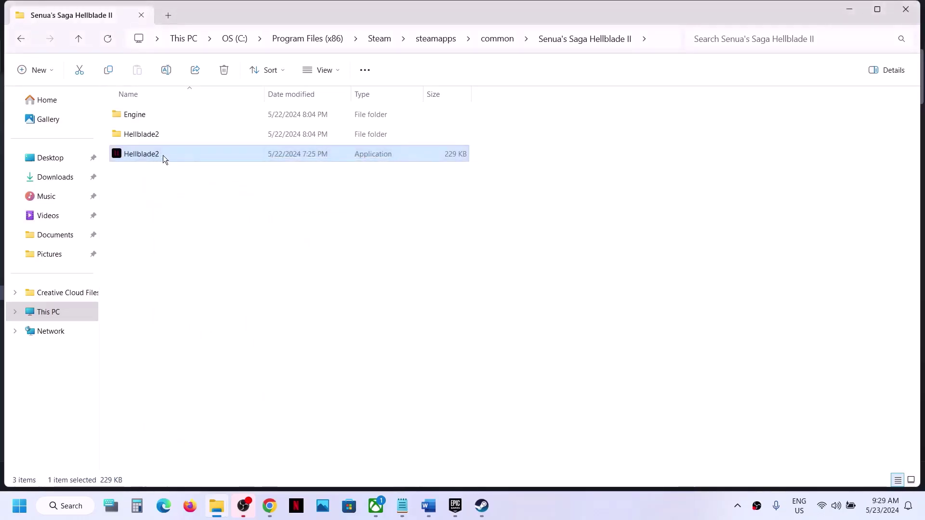
Disable fullscreen optimizations for the Hellblade2 application and apply the change
right_click(163, 155)
click(214, 316)
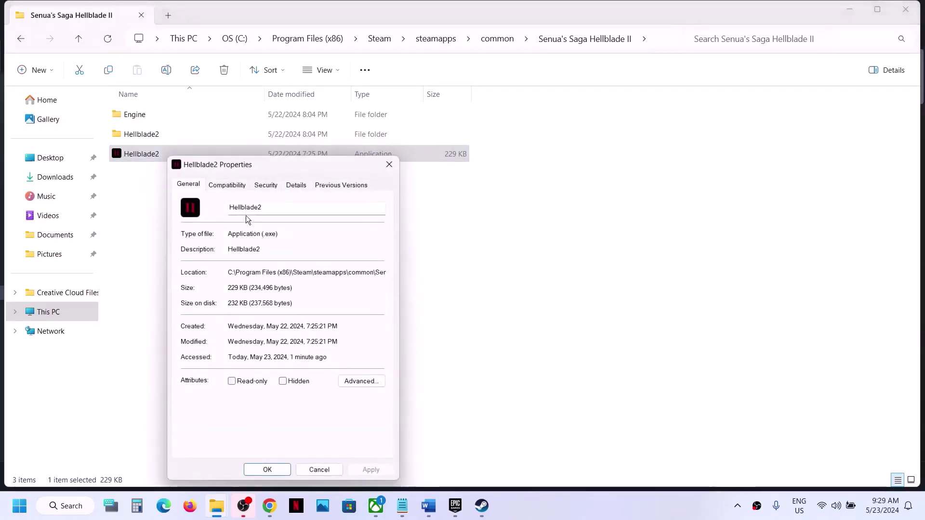
click(228, 186)
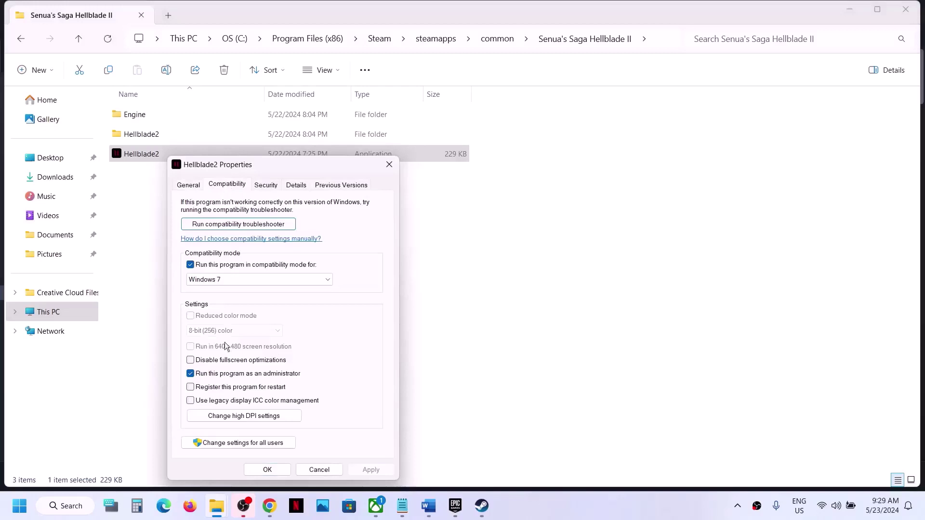
click(191, 361)
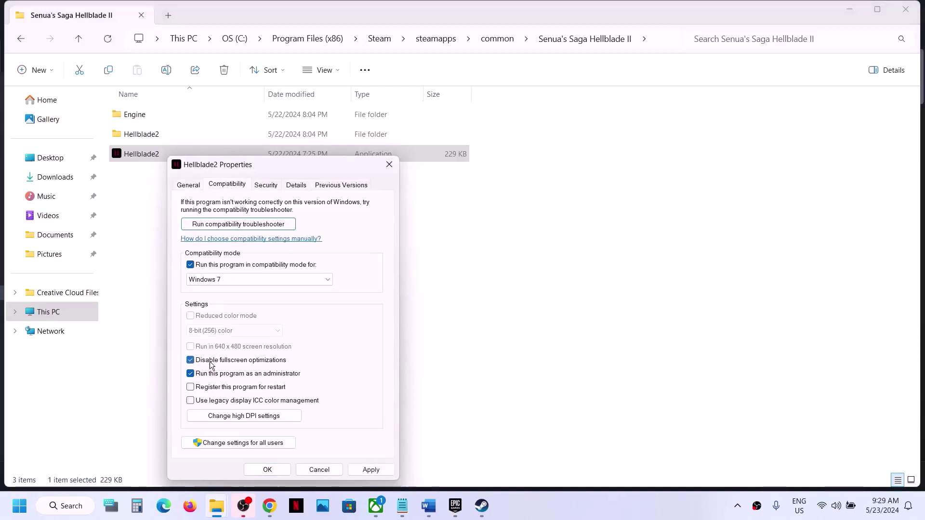
click(360, 469)
click(265, 469)
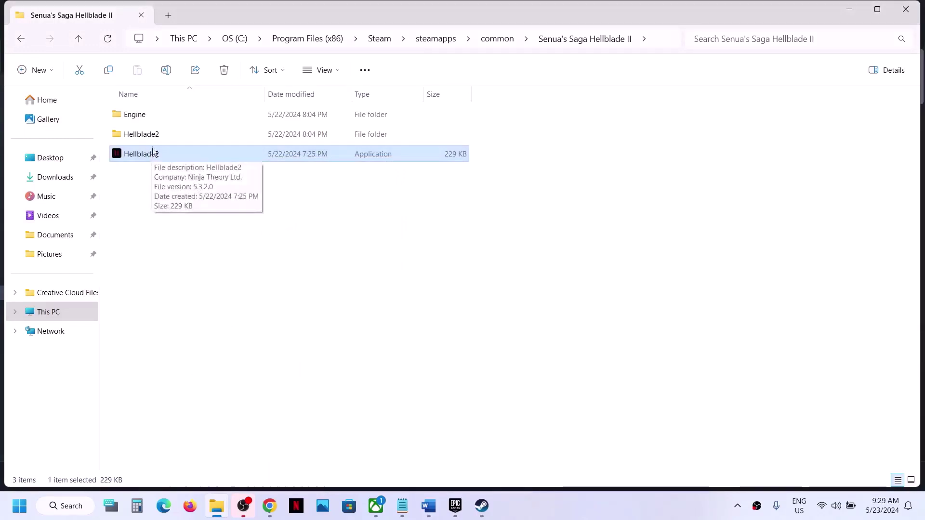
Go into the Hellblade2 folder and open Binaries, down to its Win64 folder
double_click(146, 133)
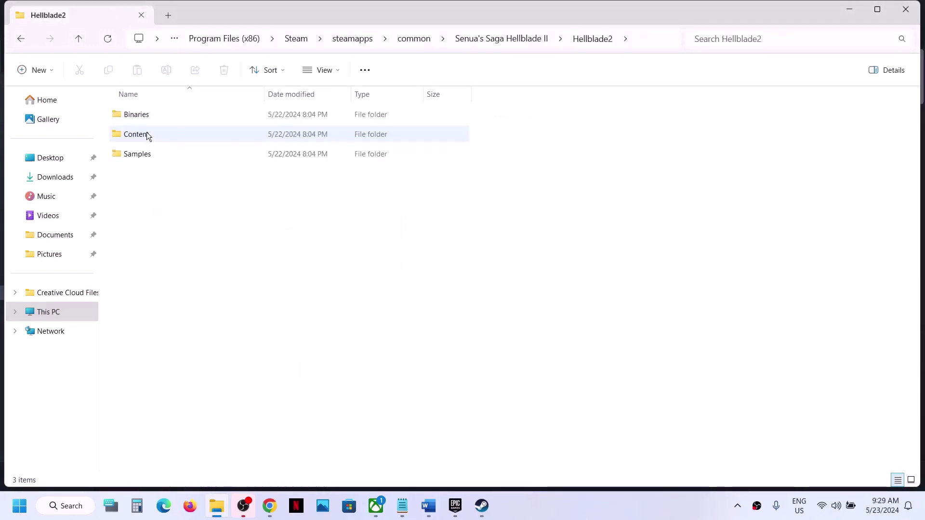
double_click(151, 118)
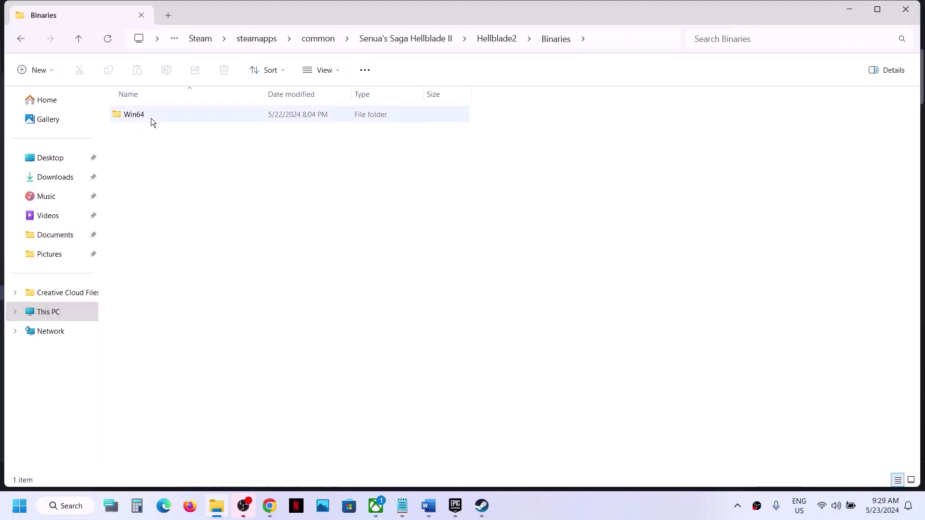
double_click(151, 118)
Set the Hellblade2-Win64-Shipping application to Windows 7 compatibility mode with fullscreen optimizations disabled, and apply it
right_click(166, 174)
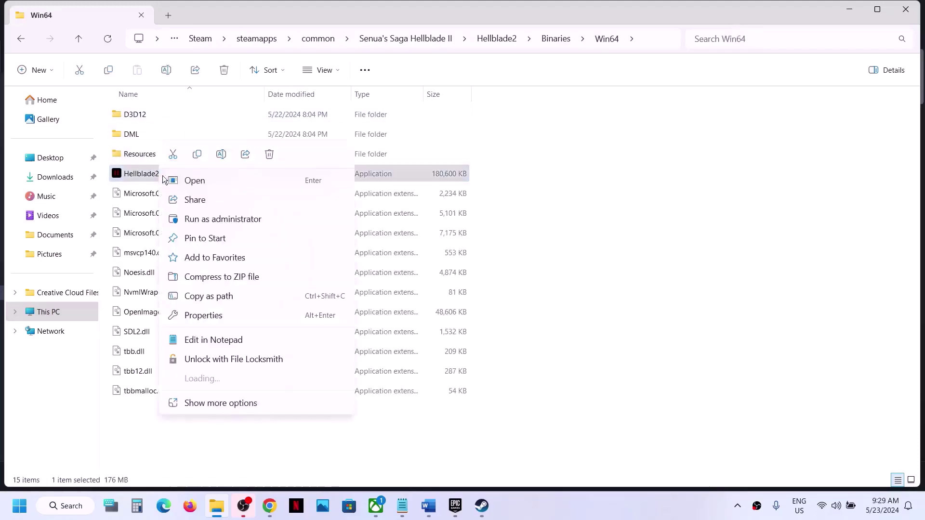
click(221, 319)
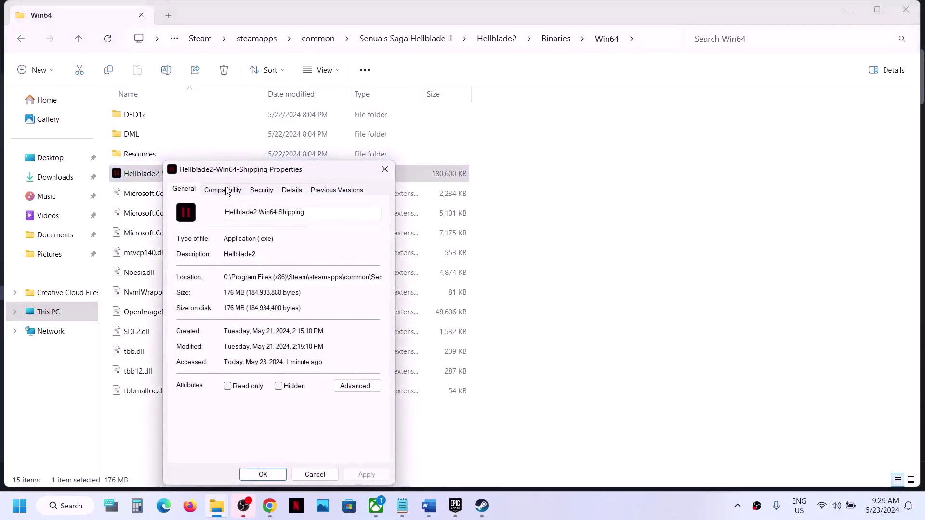
click(225, 190)
click(187, 269)
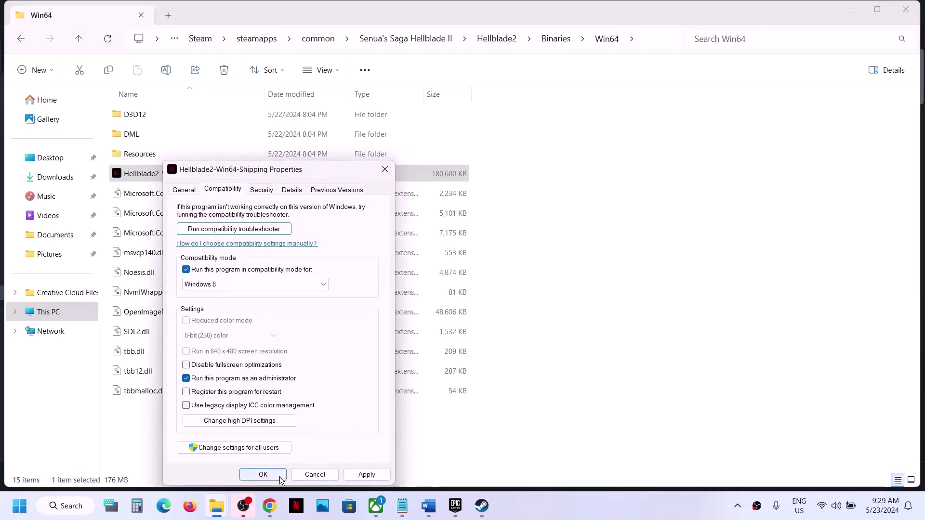
click(259, 285)
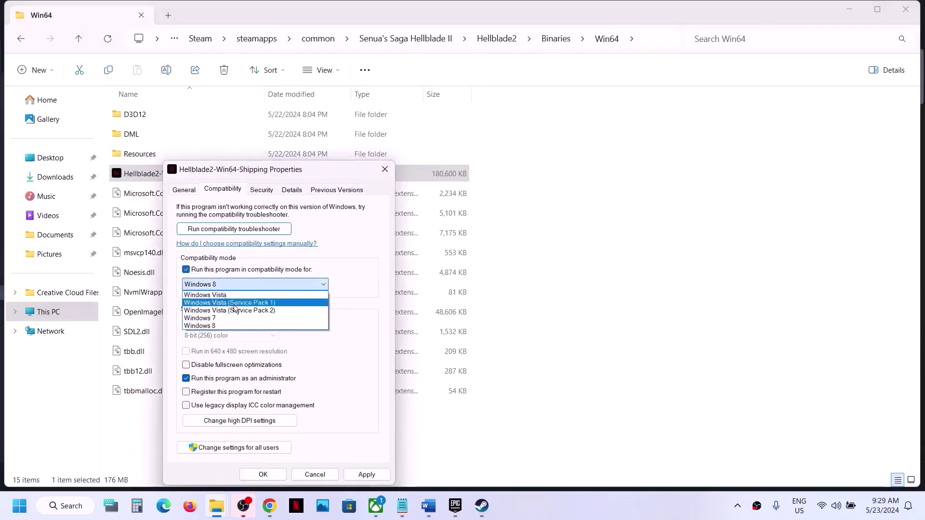
click(232, 317)
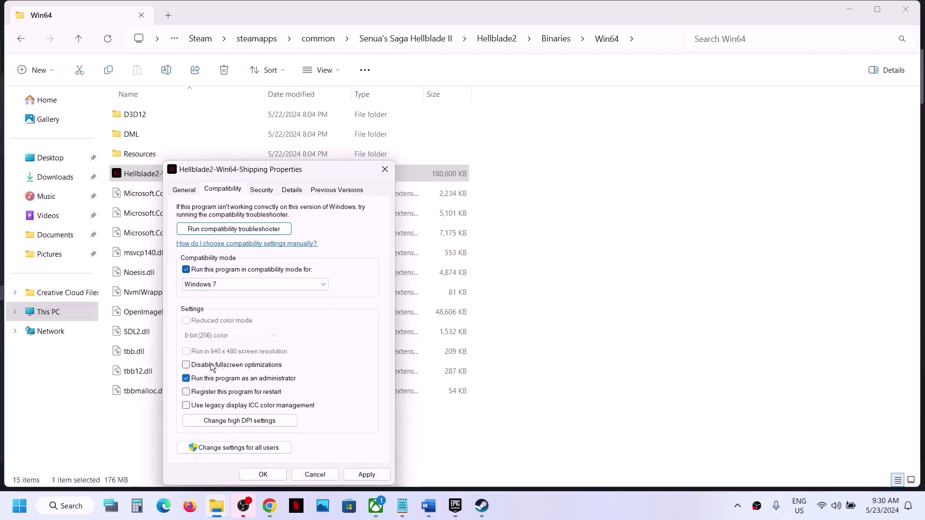
click(187, 366)
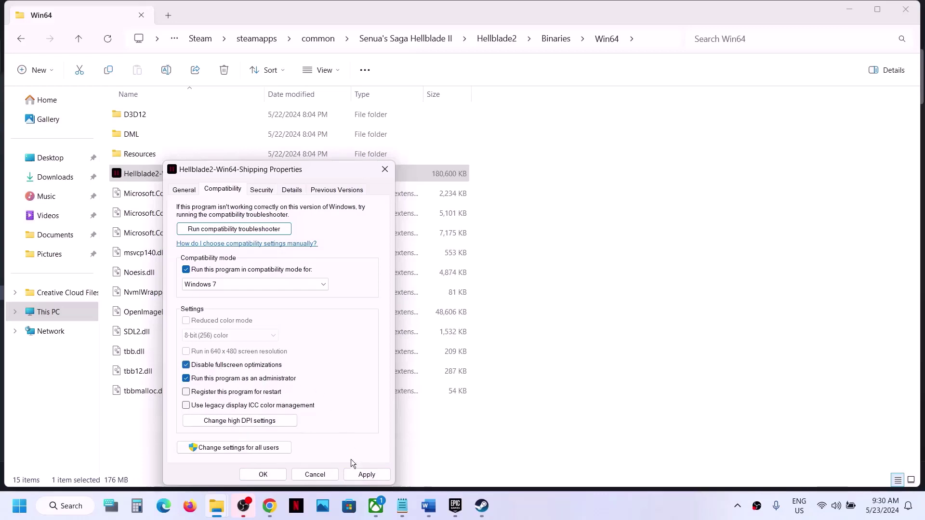
click(366, 473)
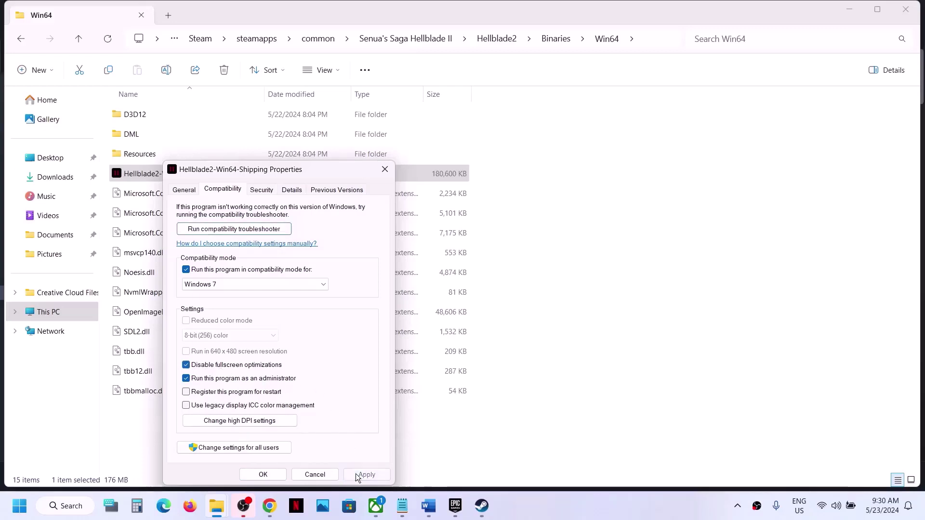
click(263, 474)
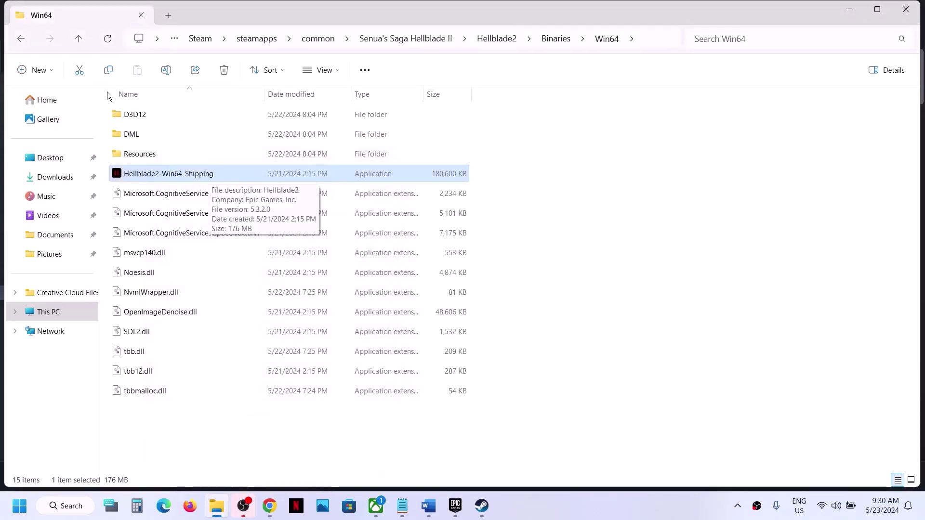
Turn off compatibility mode, disabled fullscreen optimizations and run as administrator for the Hellblade2-Win64-Shipping application, and apply
right_click(188, 175)
click(233, 316)
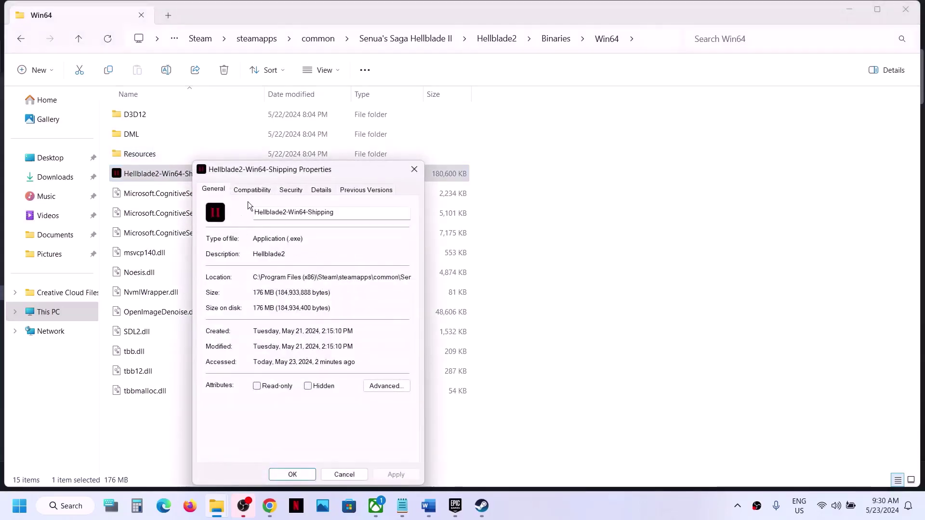
click(251, 189)
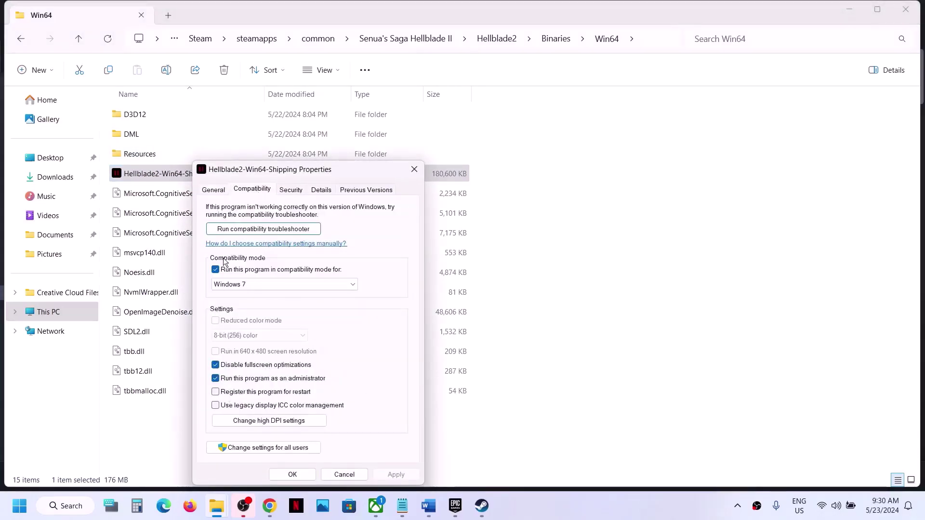
click(216, 270)
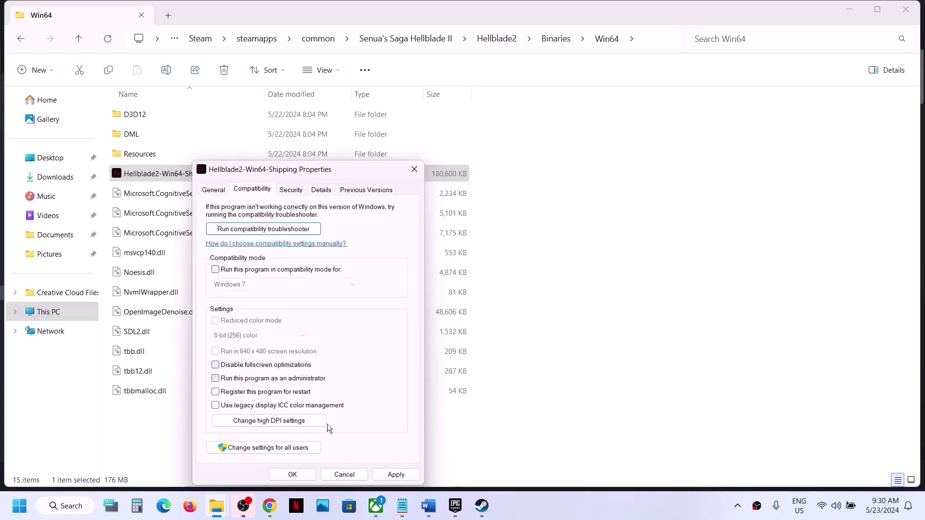
click(395, 474)
click(292, 474)
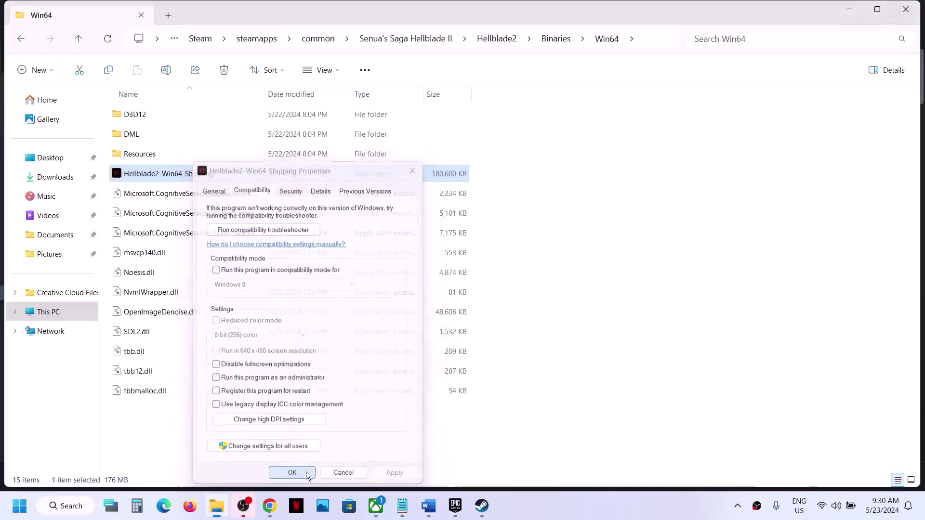
Return to the Senua's Saga Hellblade II folder, clear the Hellblade2 application's compatibility settings and apply the change
click(79, 43)
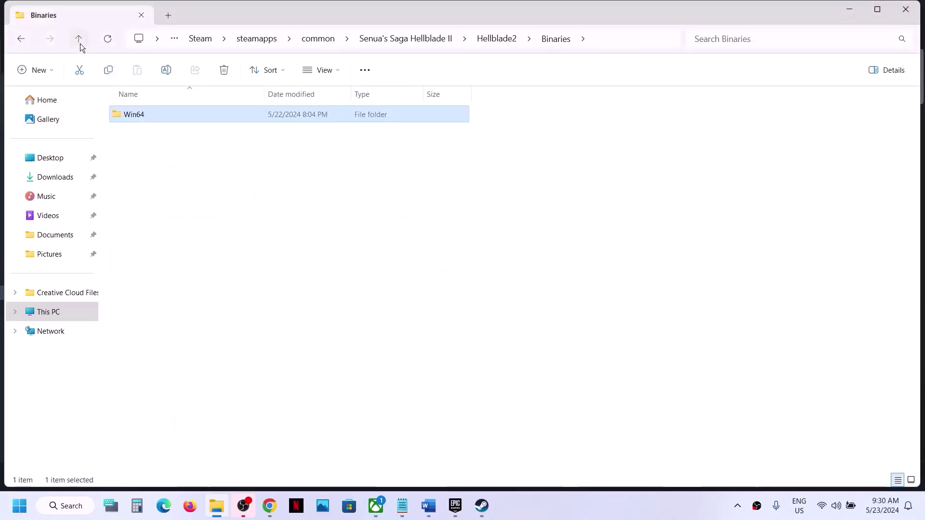
click(80, 44)
click(80, 44)
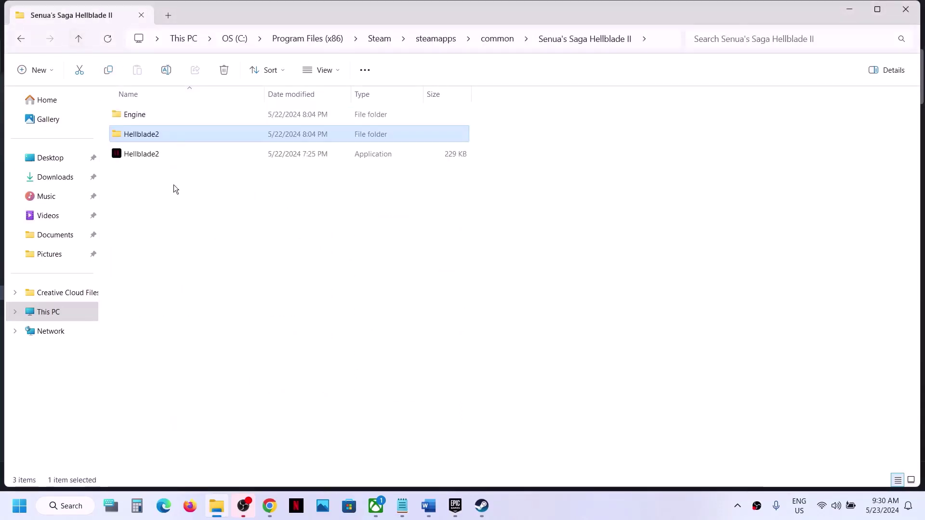
click(149, 158)
right_click(150, 158)
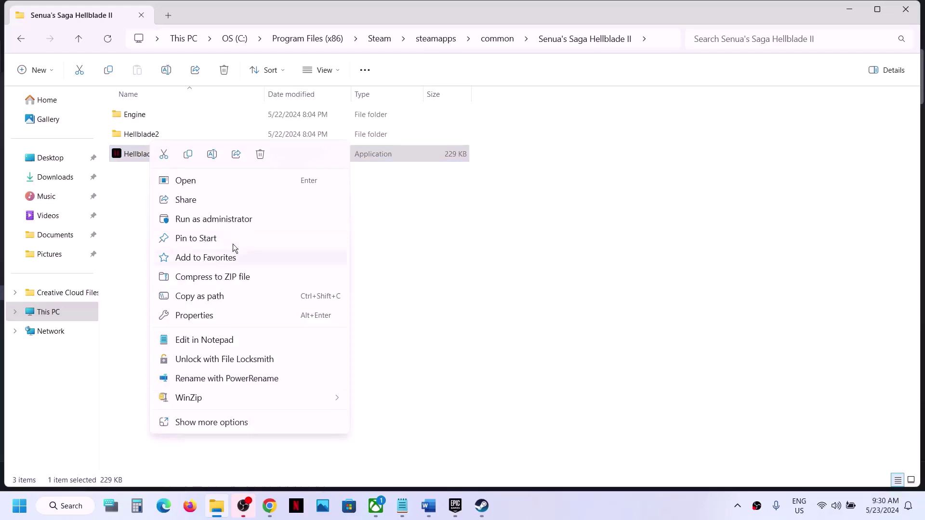
click(198, 318)
click(215, 191)
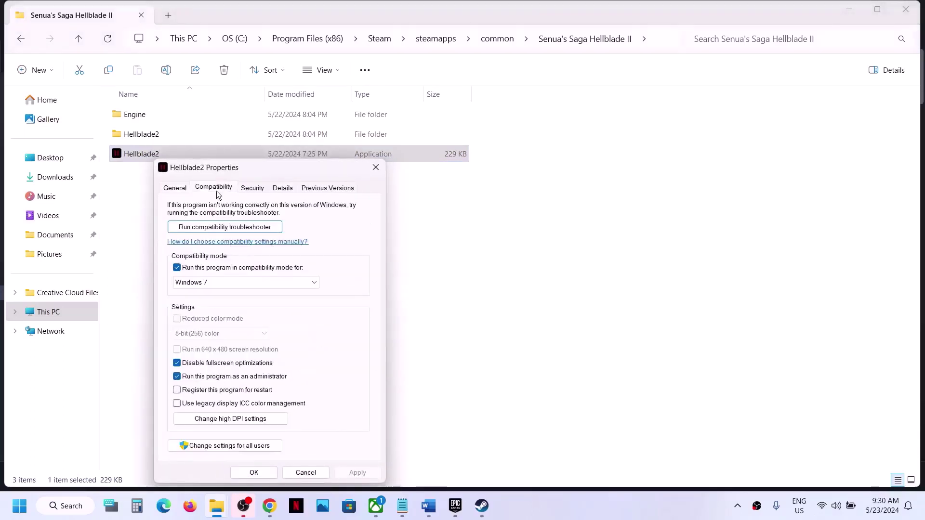
click(178, 269)
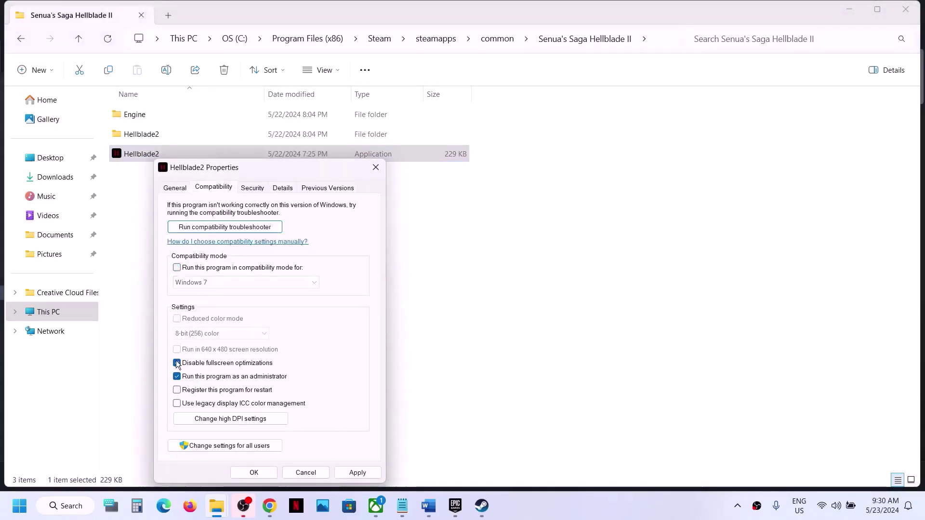
click(341, 472)
click(258, 472)
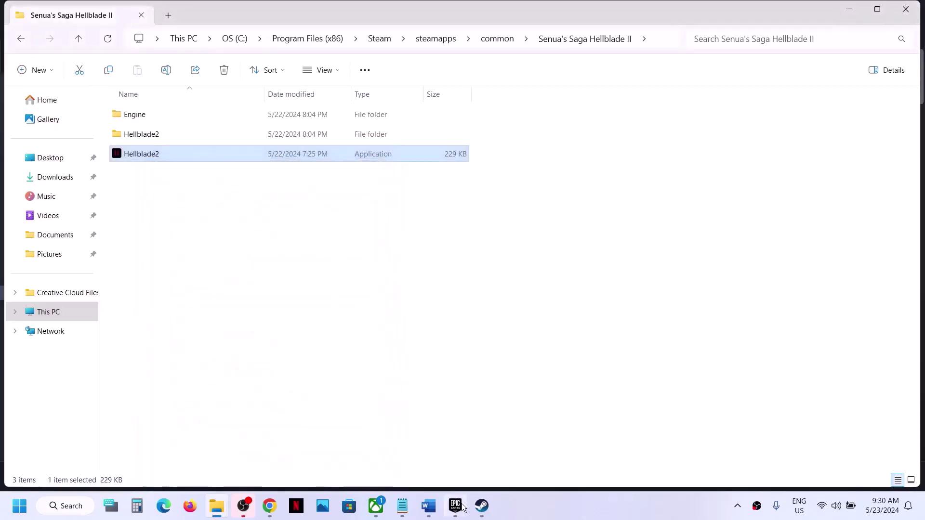
Switch to the Word document and read Step 2 about allowing the game exe through Windows Security or a third-party antivirus
click(428, 506)
scroll(319, 330, down, 2)
scroll(320, 331, down, 2)
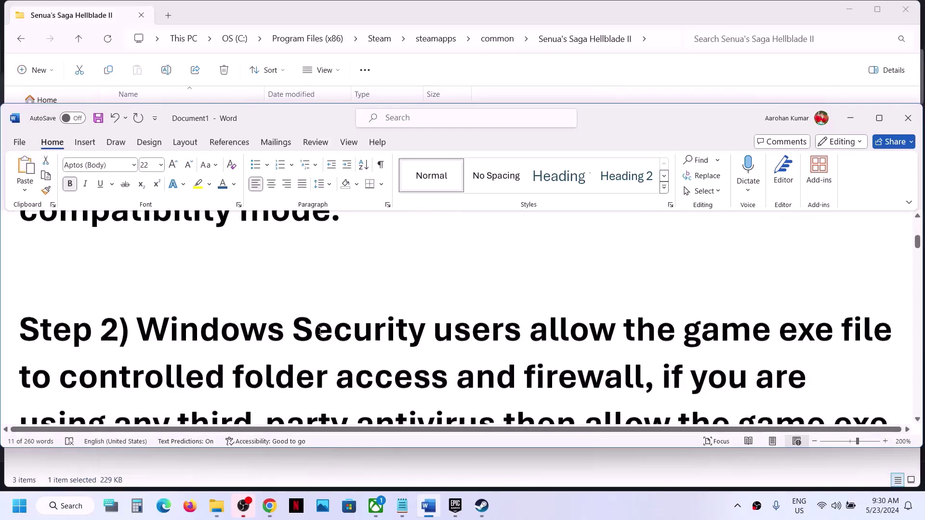
click(878, 123)
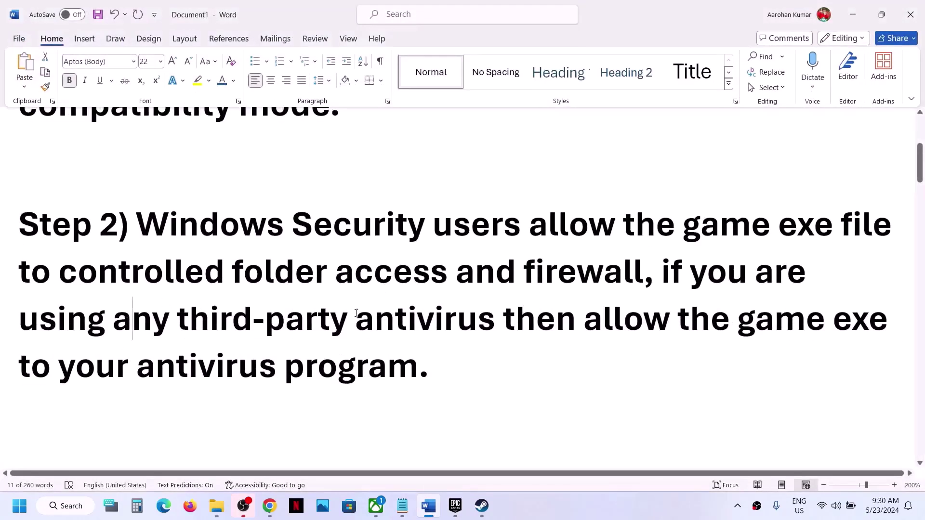
drag(356, 314, 417, 371)
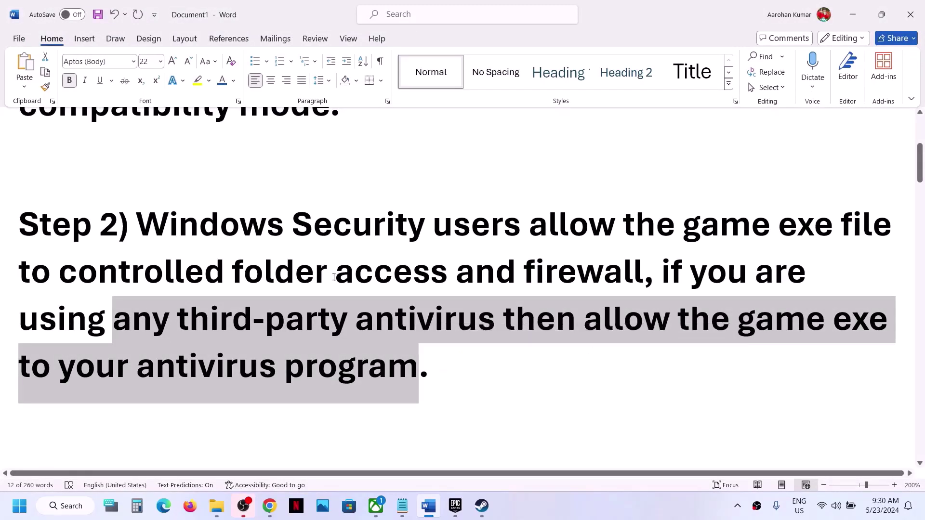
drag(172, 222, 426, 224)
Open Windows Settings, go to Windows Security under Privacy & security, and open Virus & threat protection
key(super)
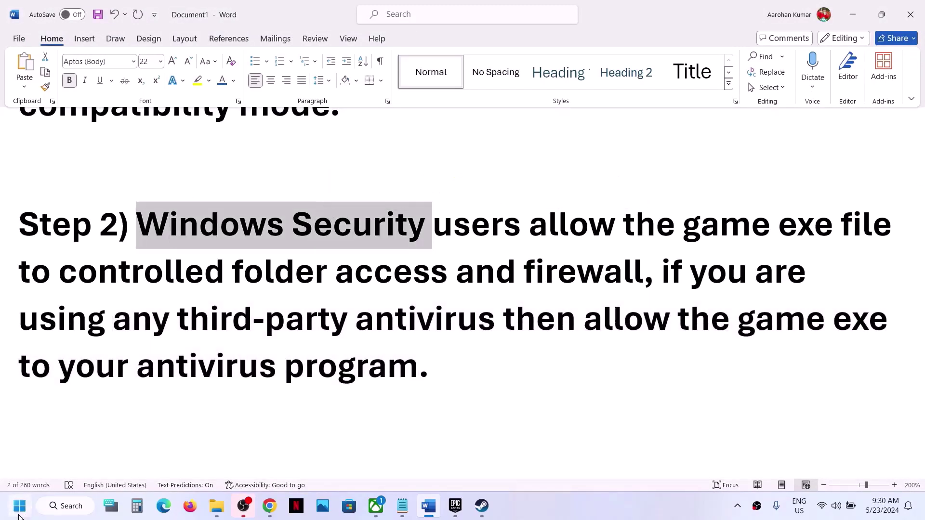
click(170, 197)
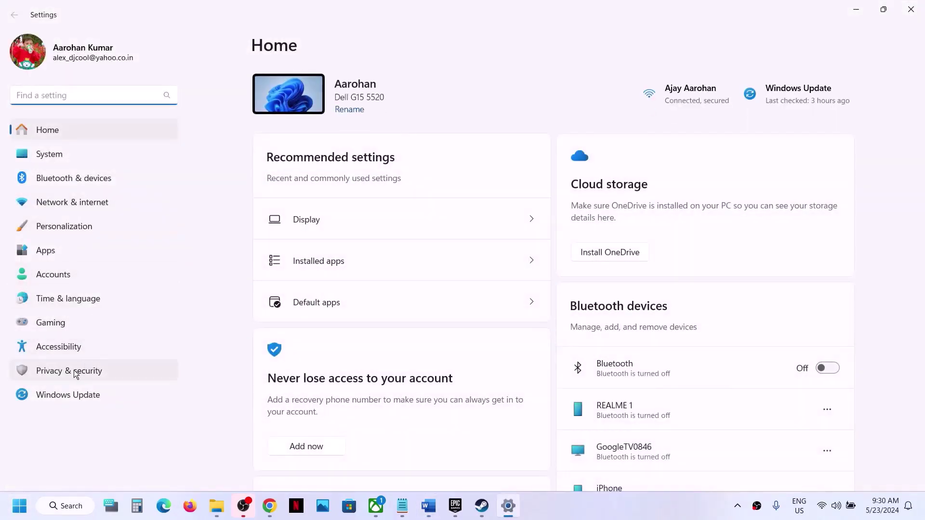
click(74, 370)
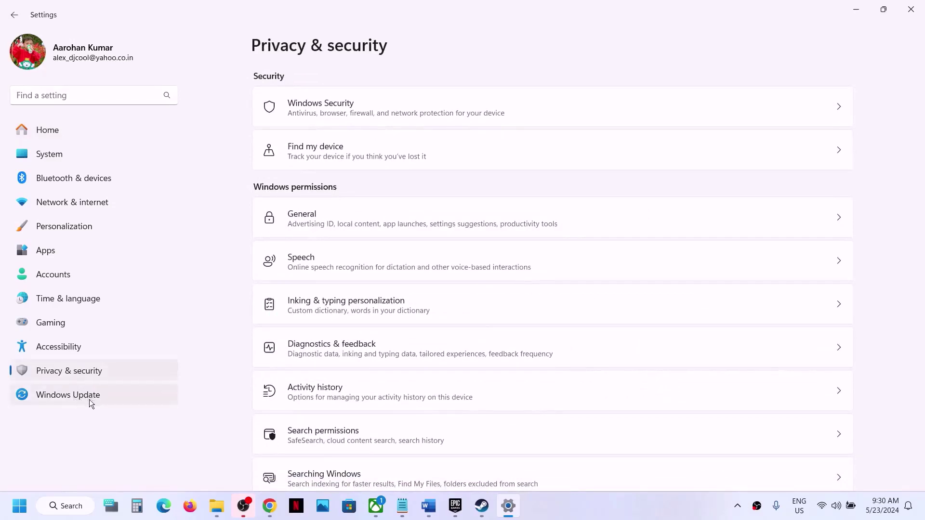
click(364, 102)
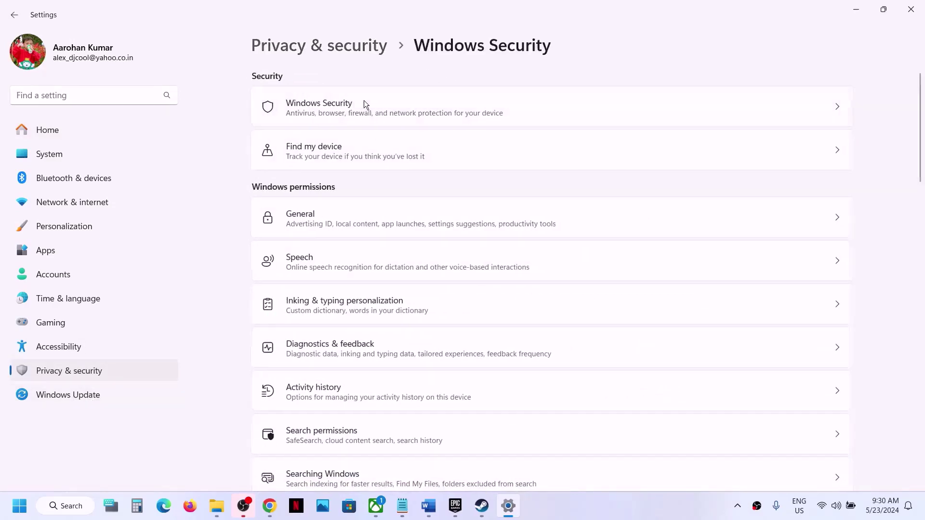
click(345, 179)
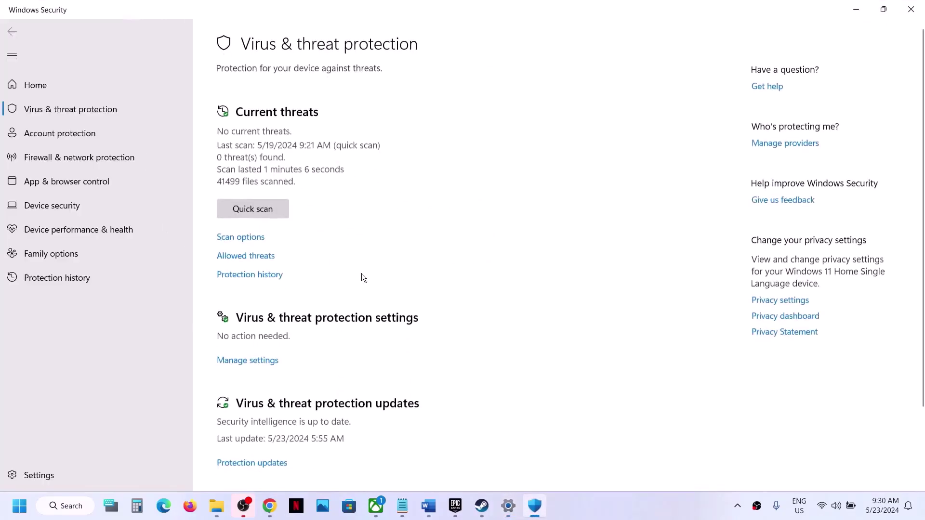
Open the ransomware protection settings and access the apps allowed through Controlled folder access, approving the User Account Control prompt
scroll(361, 274, down, 2)
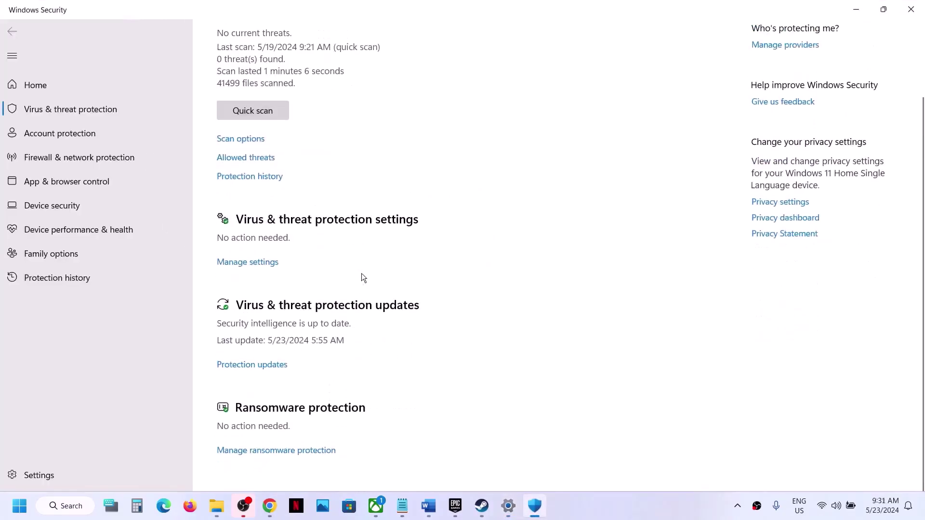
click(283, 456)
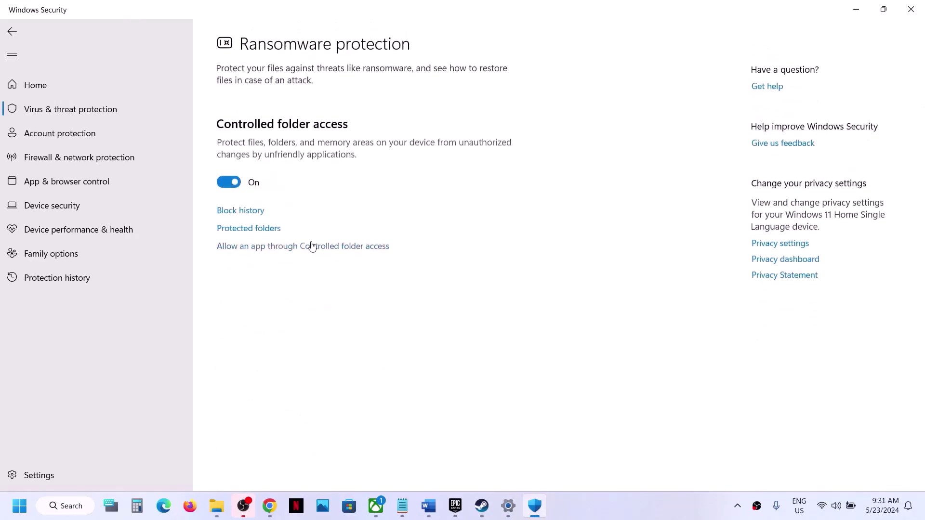
click(299, 249)
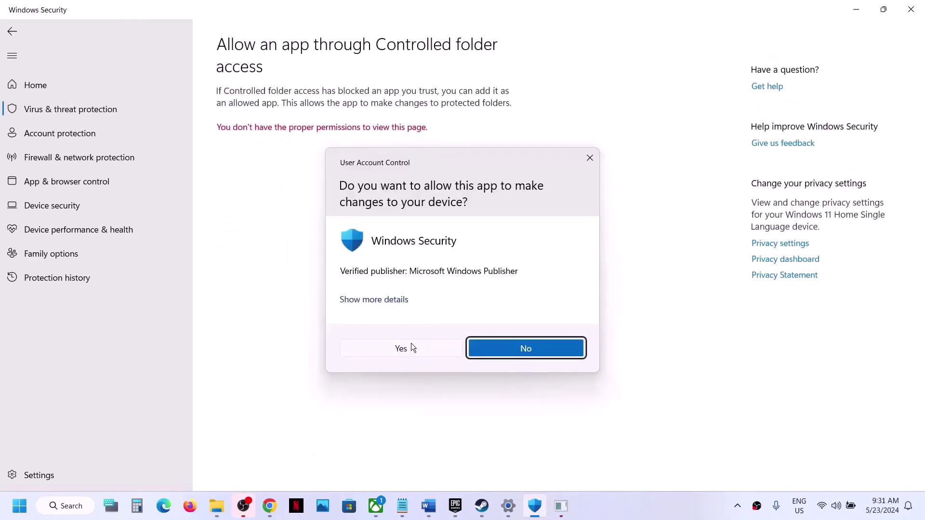
click(412, 345)
Start adding an allowed app by browsing all apps, and open the Program Files (x86) folder on the C: drive
scroll(289, 135, down, 2)
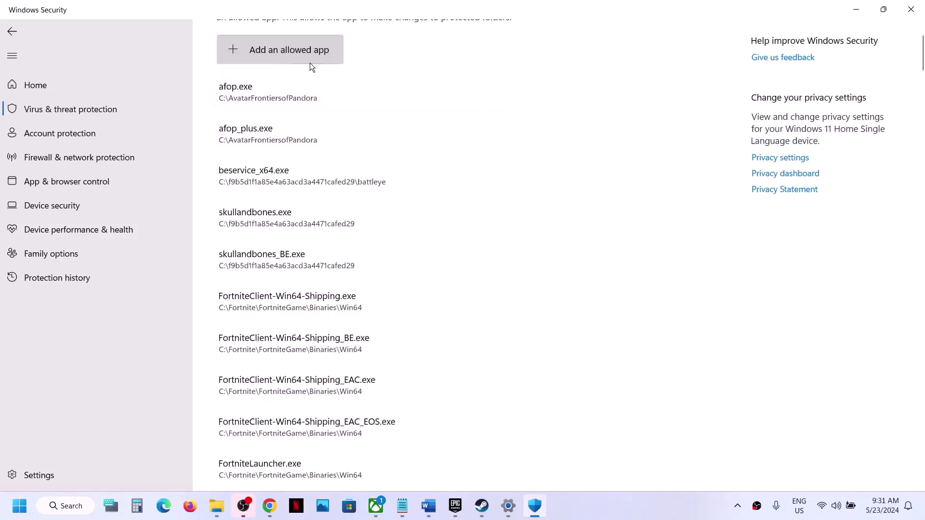
click(305, 51)
click(277, 94)
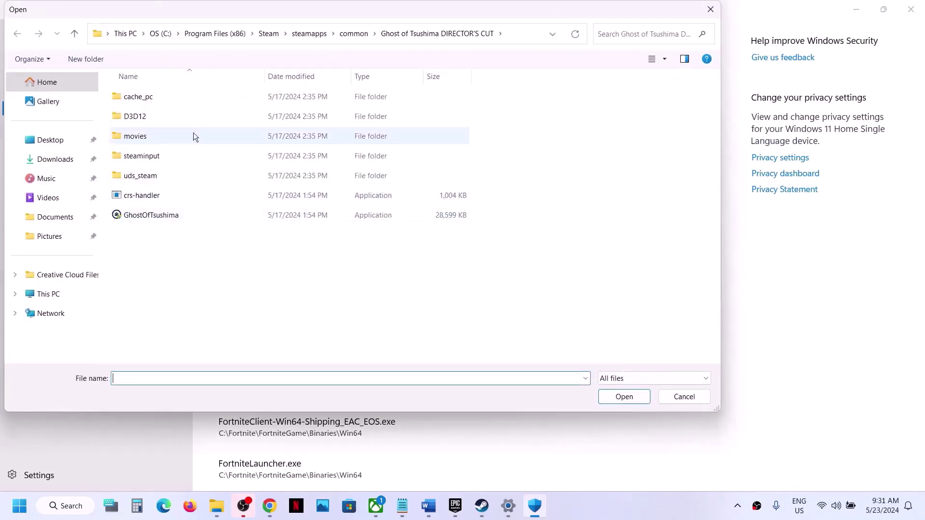
click(47, 293)
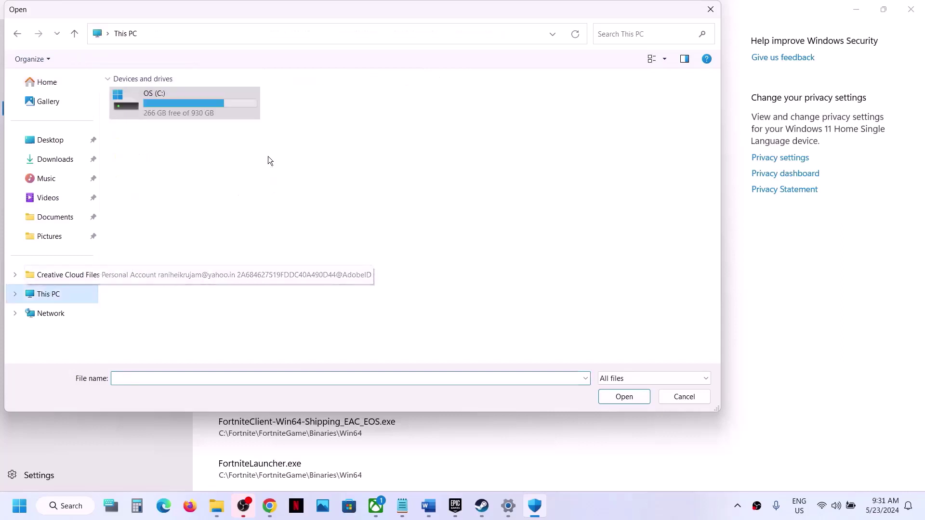
double_click(179, 109)
scroll(200, 229, down, 5)
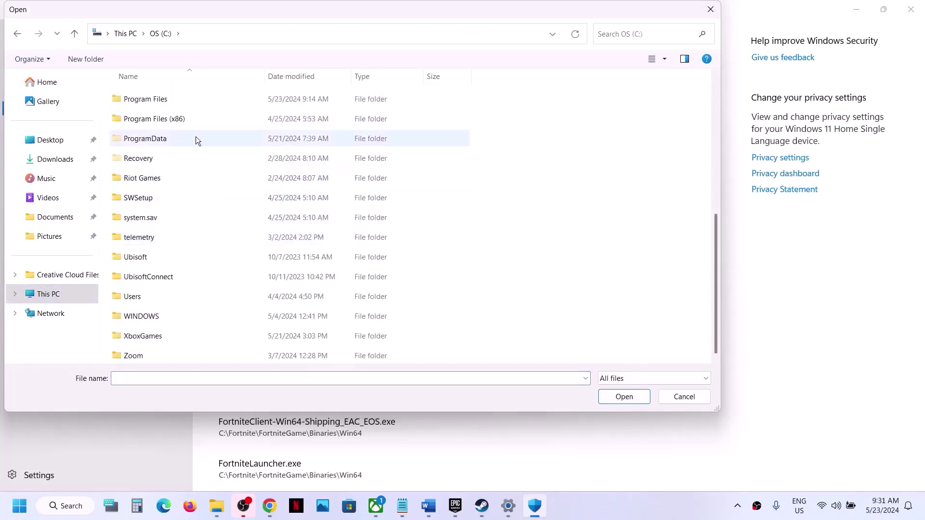
double_click(186, 123)
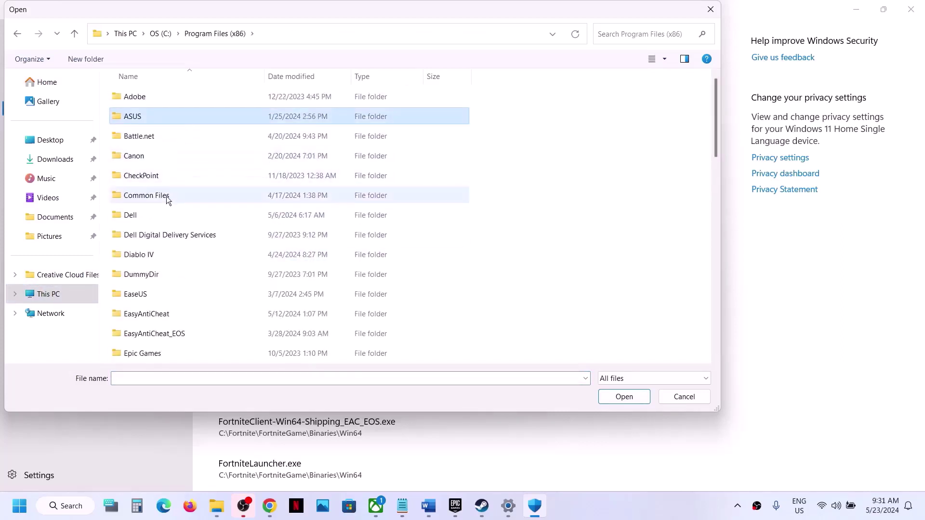
Allow the Hellblade2 application from Steam\steamapps\common\Senua's Saga Hellblade II through Controlled folder access
scroll(166, 196, down, 5)
scroll(166, 195, down, 7)
scroll(166, 195, up, 3)
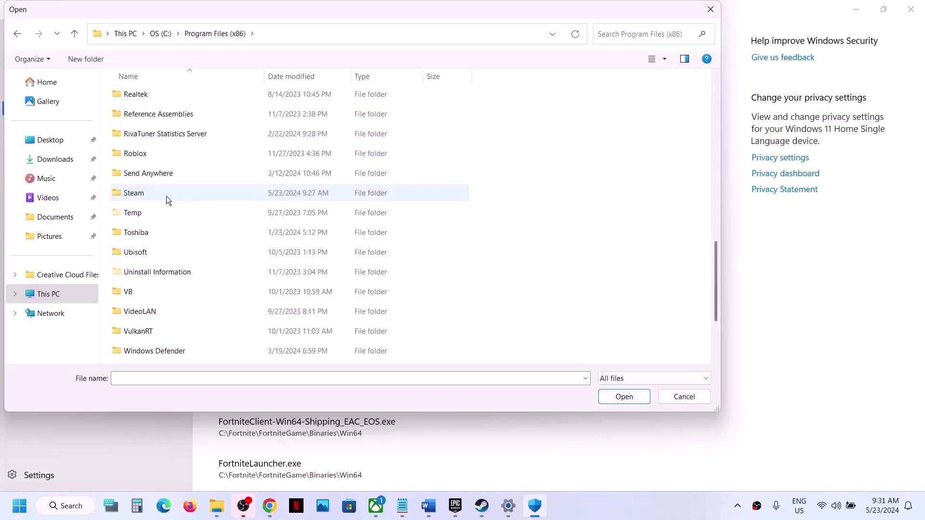
double_click(140, 196)
scroll(191, 163, down, 5)
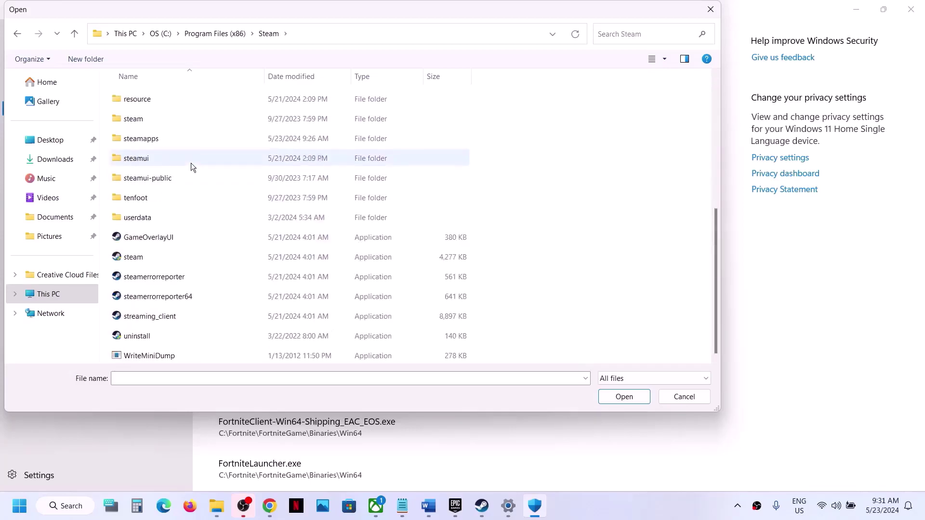
click(156, 140)
double_click(156, 139)
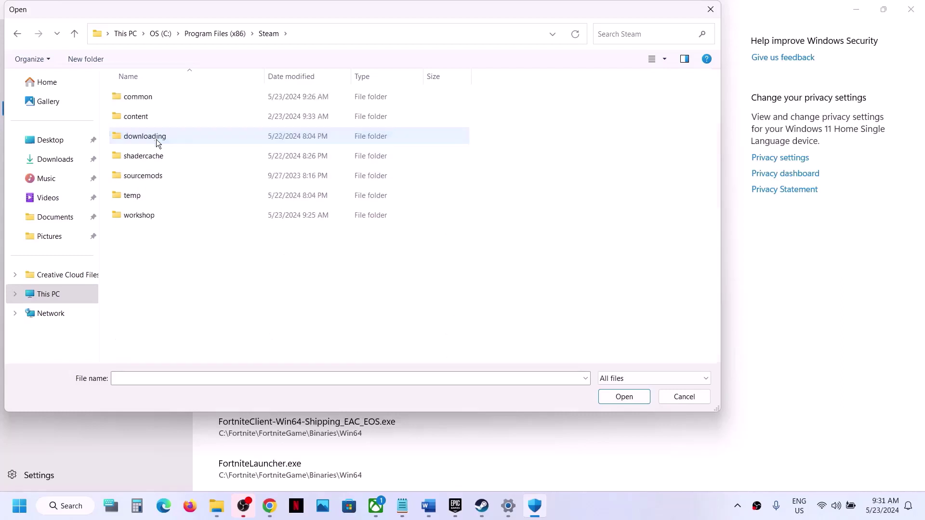
double_click(153, 102)
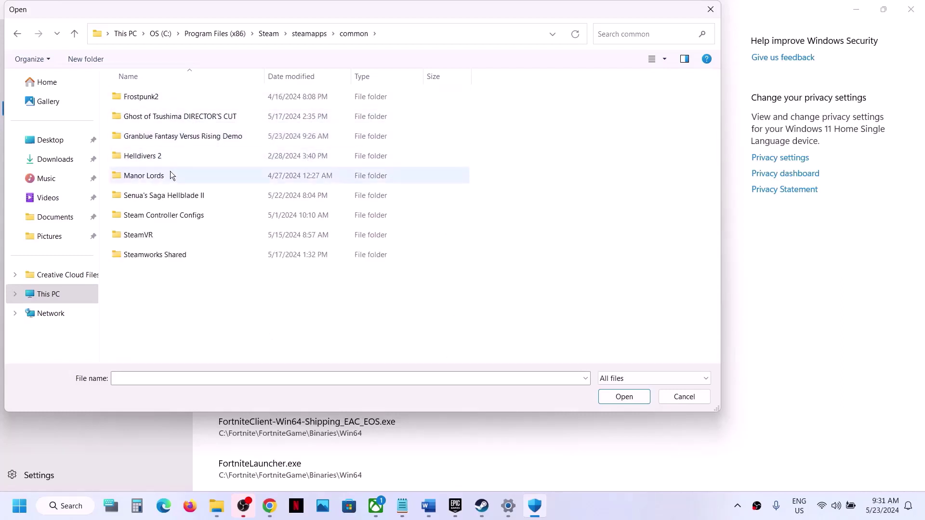
double_click(160, 199)
click(158, 132)
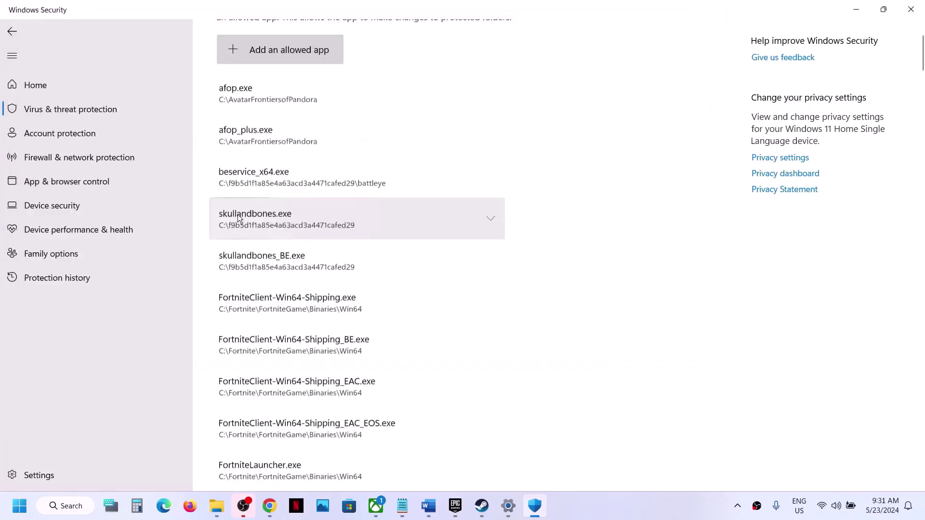
Add the Hellblade2-Win64-Shipping application from the game's Hellblade2\Binaries\Win64 folder as another app allowed through Controlled folder access
click(292, 57)
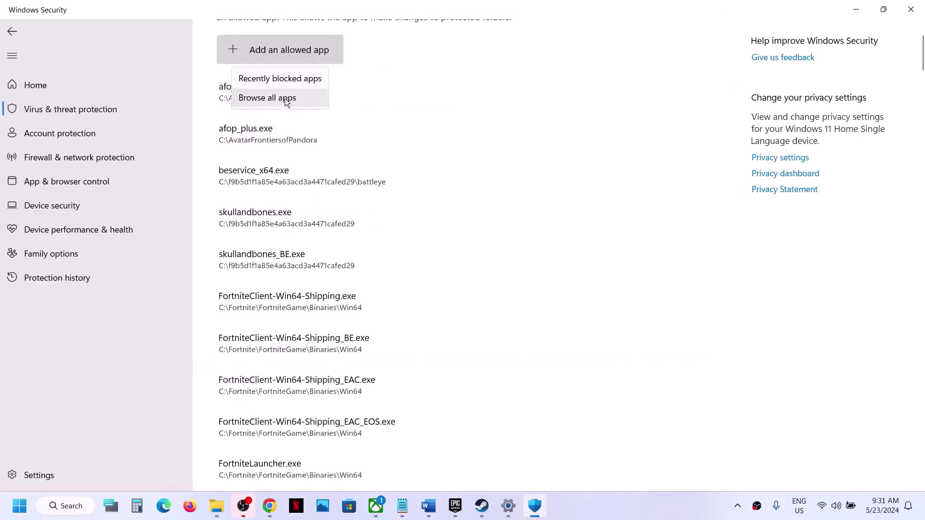
click(285, 98)
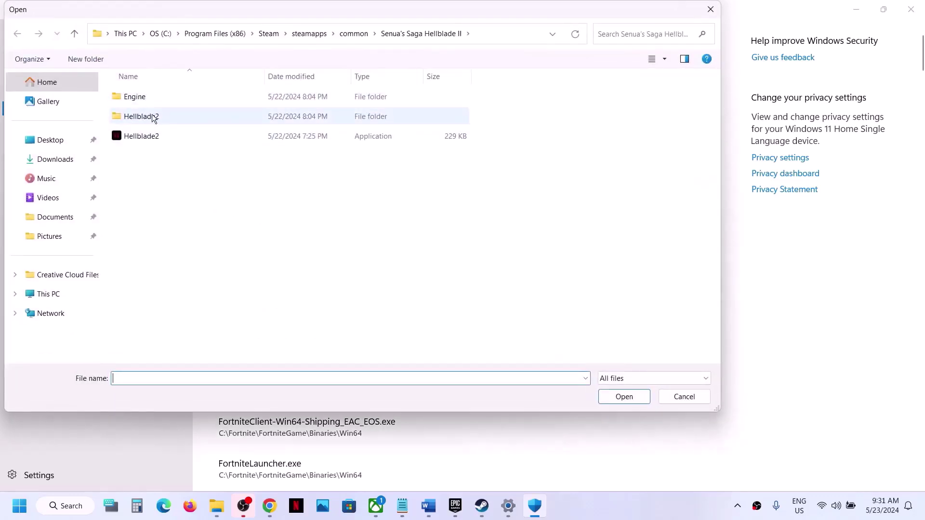
double_click(153, 117)
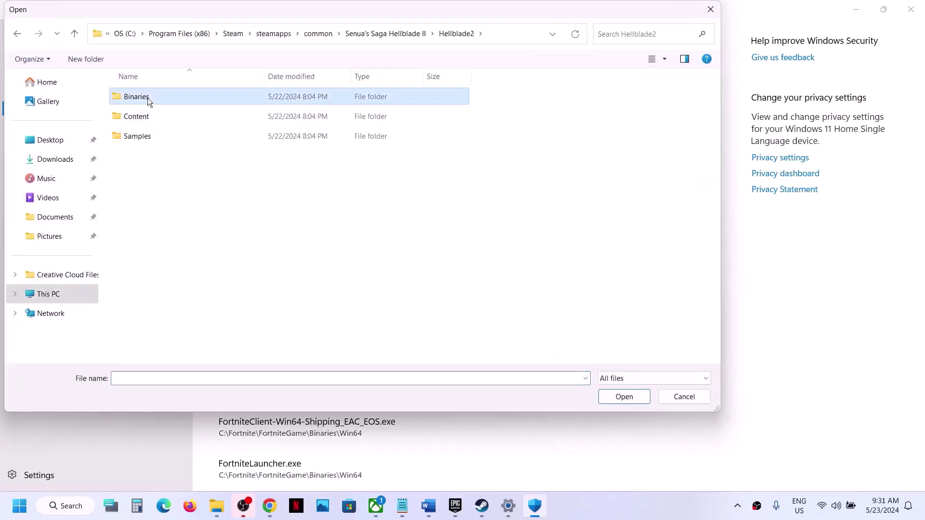
double_click(147, 97)
double_click(148, 97)
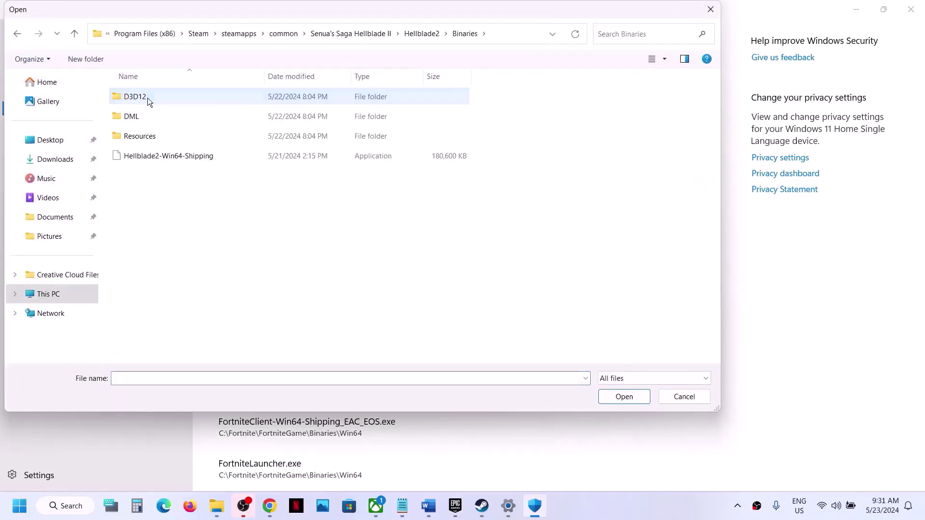
click(155, 158)
click(605, 397)
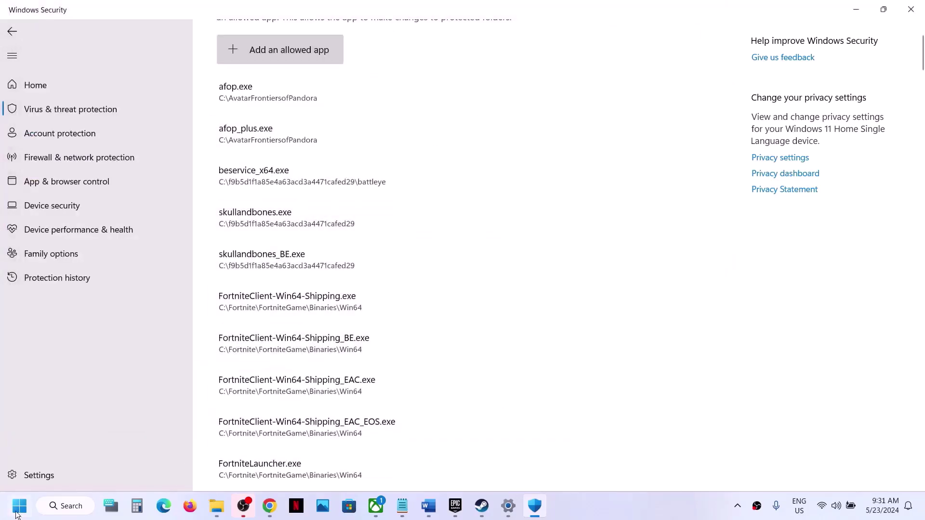
Open Windows Defender Firewall's allowed apps list from Control Panel and enable changing its settings
click(16, 513)
text(control)
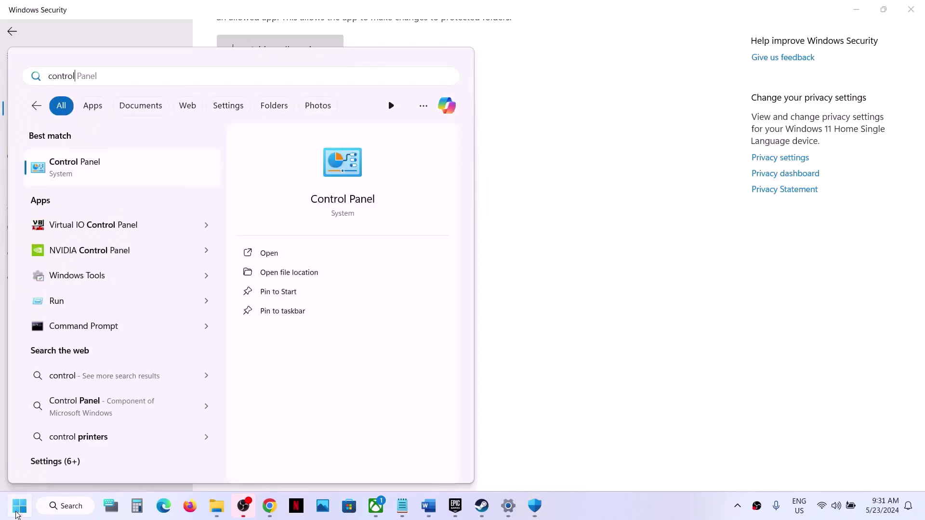
key(Return)
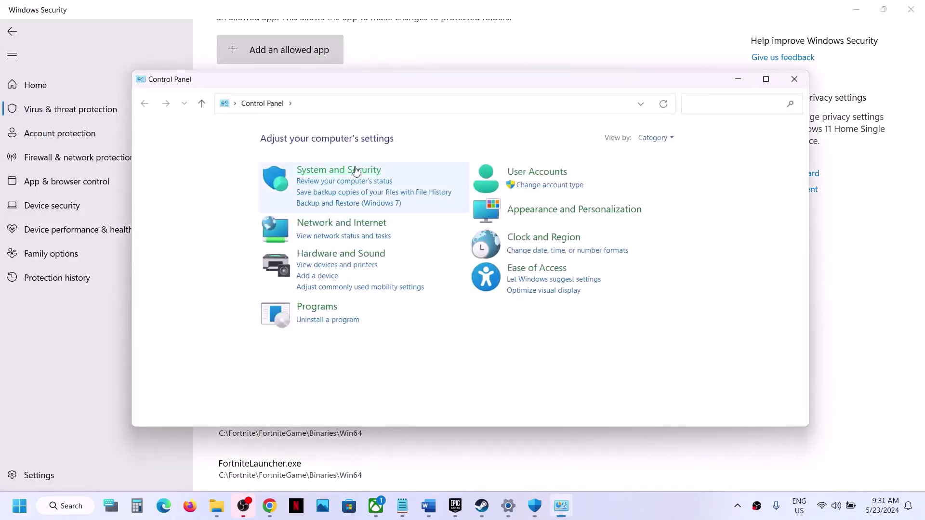
click(356, 170)
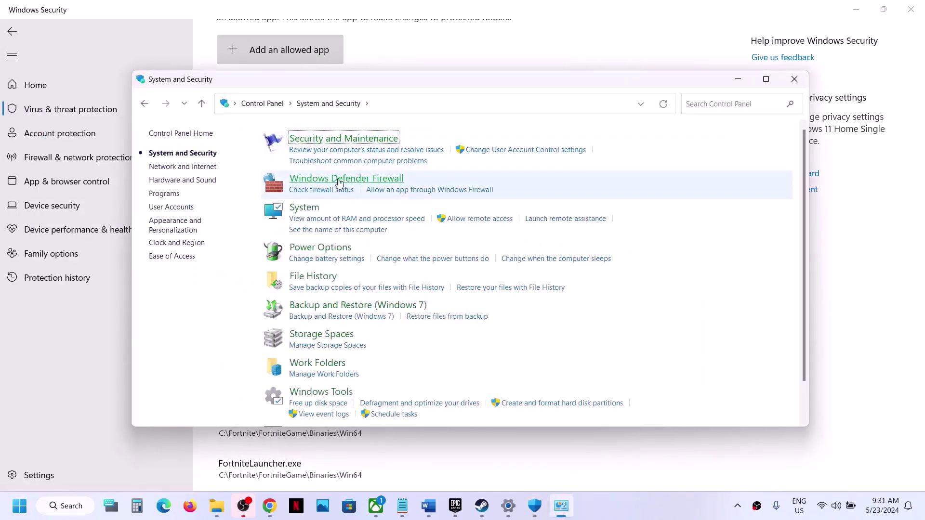
click(339, 182)
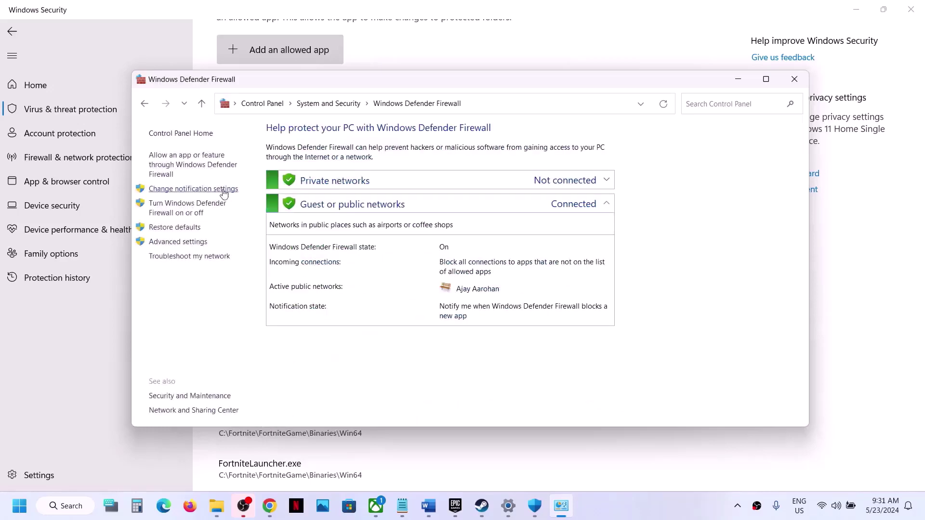
click(201, 168)
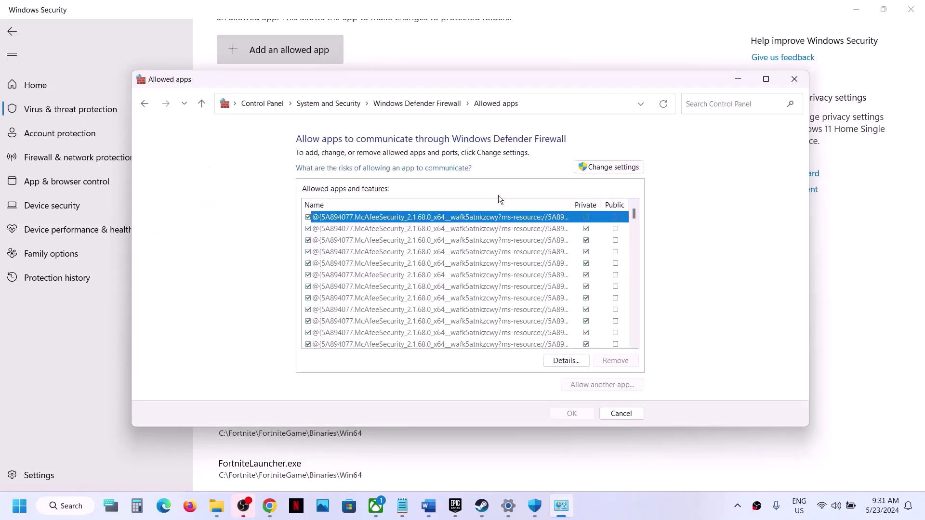
click(629, 166)
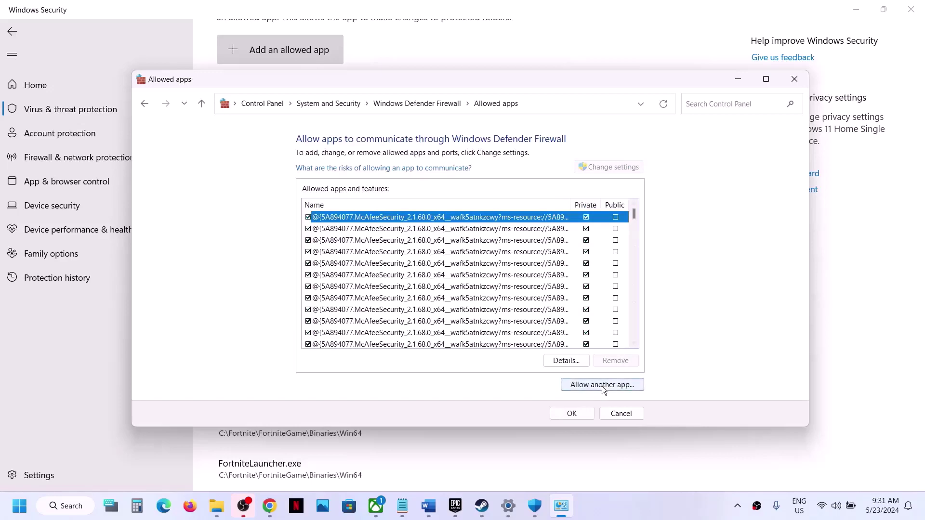
Try to add the Hellblade2 application from steamapps\common\Senua's Saga Hellblade II to the firewall's allowed apps
click(602, 385)
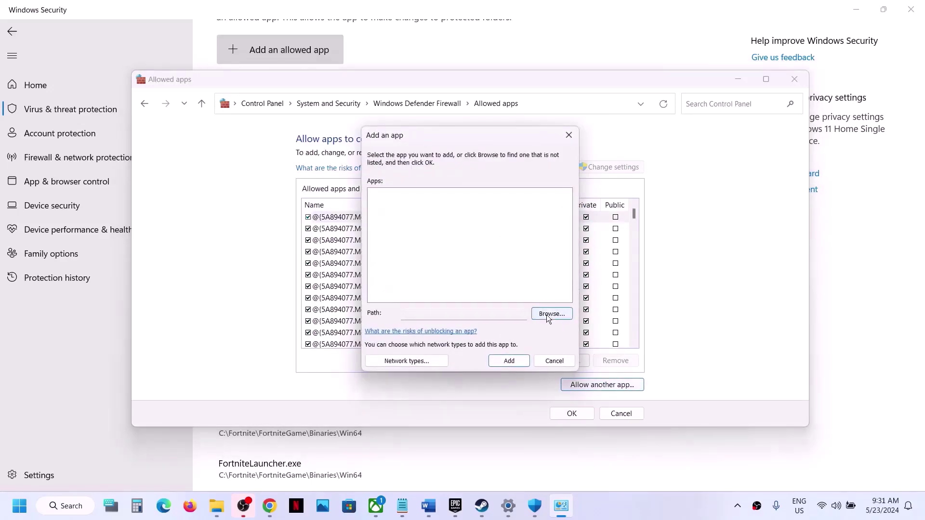
click(546, 314)
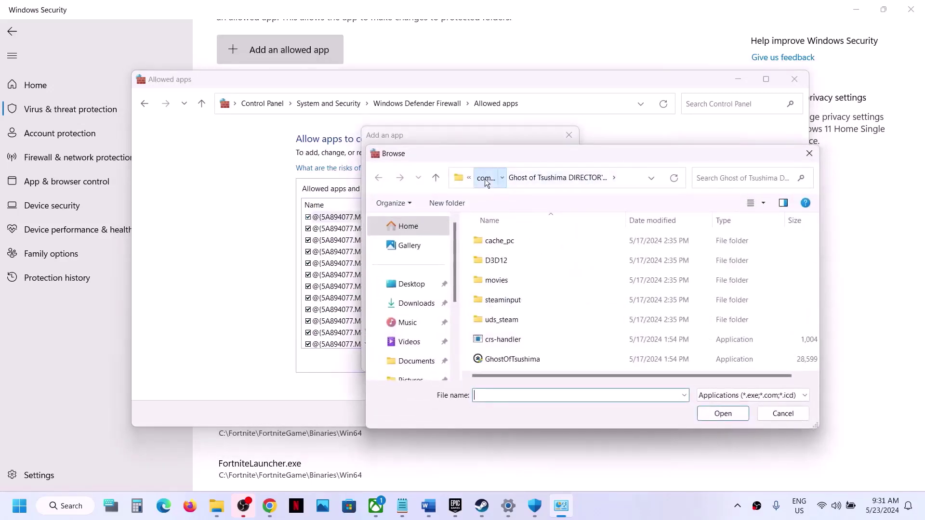
click(485, 178)
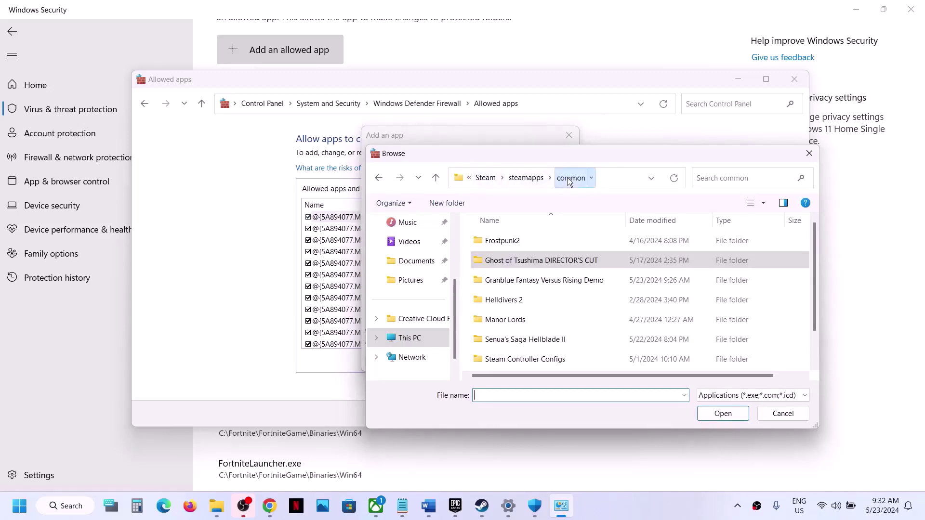
scroll(558, 296, down, 1)
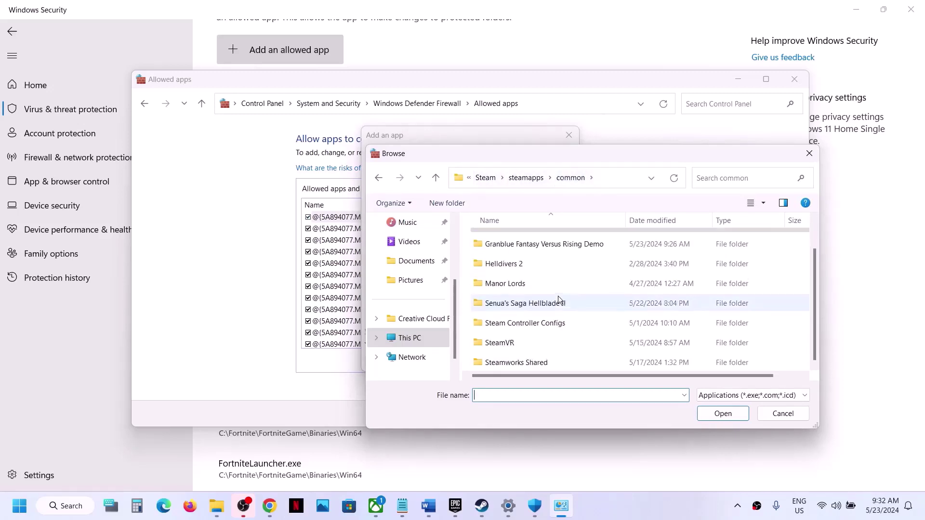
double_click(532, 303)
click(511, 281)
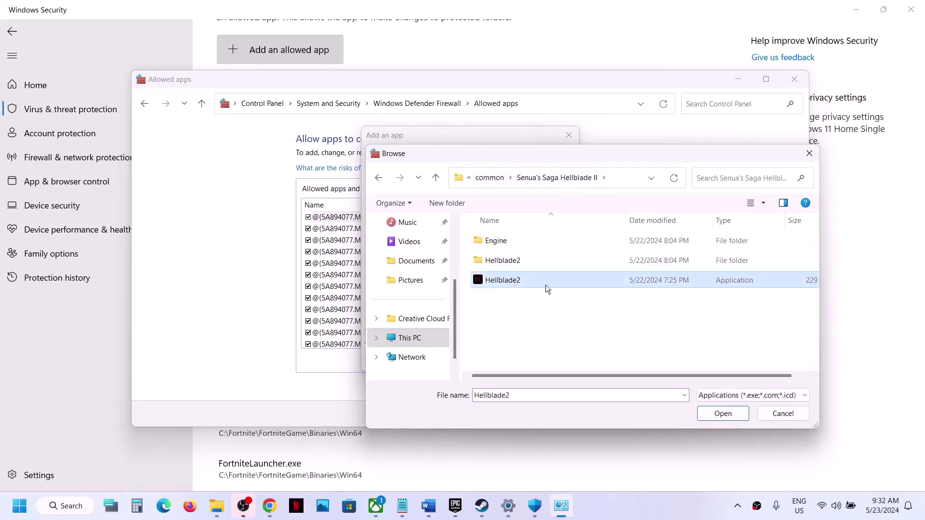
click(722, 413)
click(510, 361)
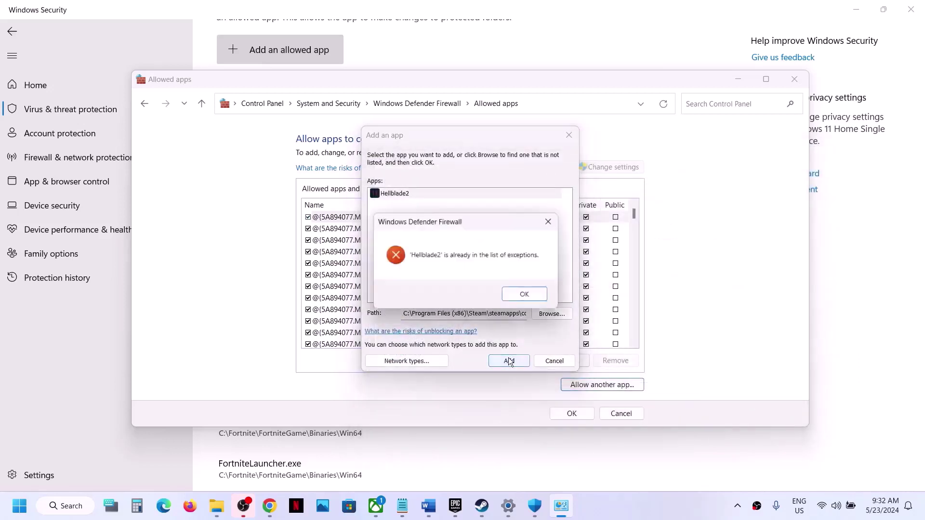
click(529, 299)
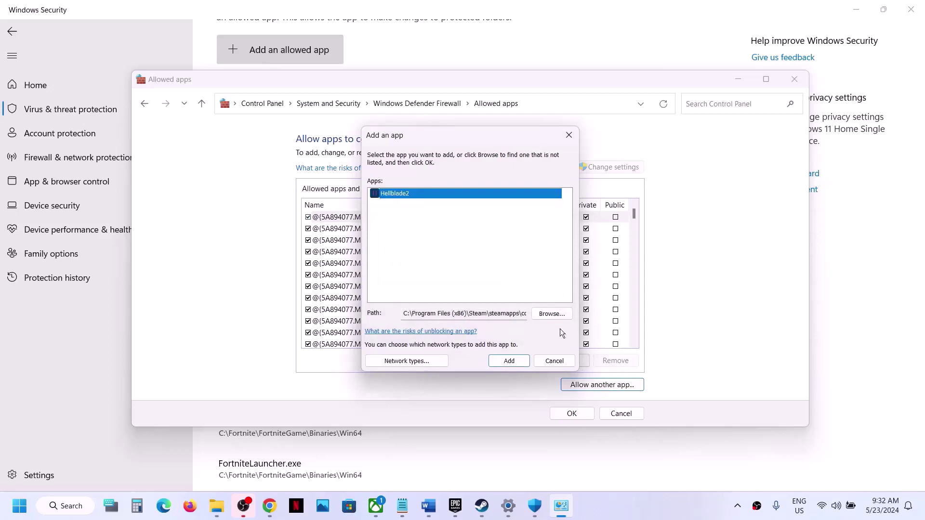
Add the Hellblade2-Win64-Shipping application from Hellblade2\Binaries\Win64 to the firewall's allowed apps
click(556, 313)
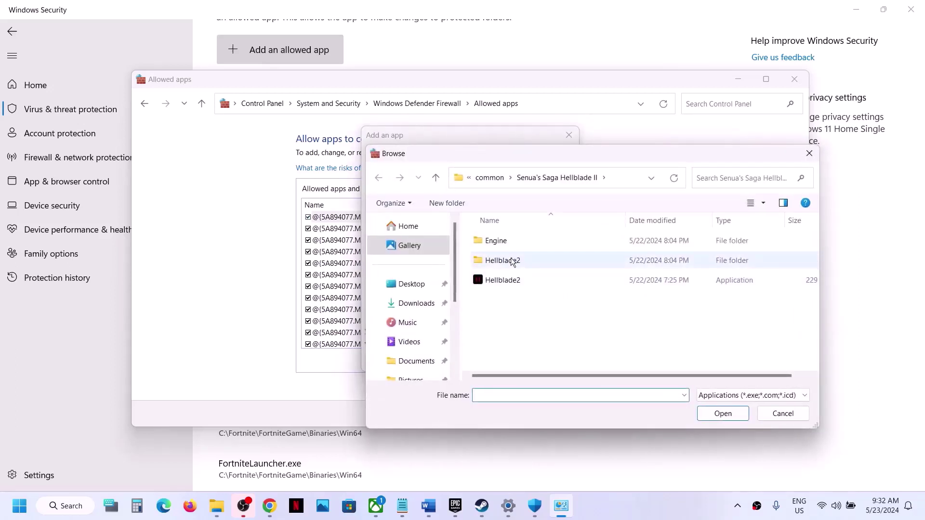
double_click(507, 242)
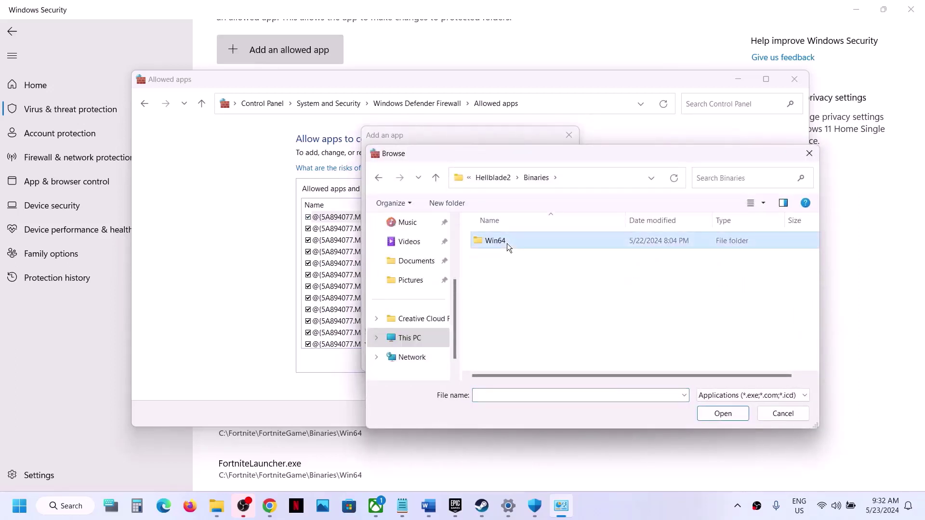
double_click(507, 242)
click(506, 300)
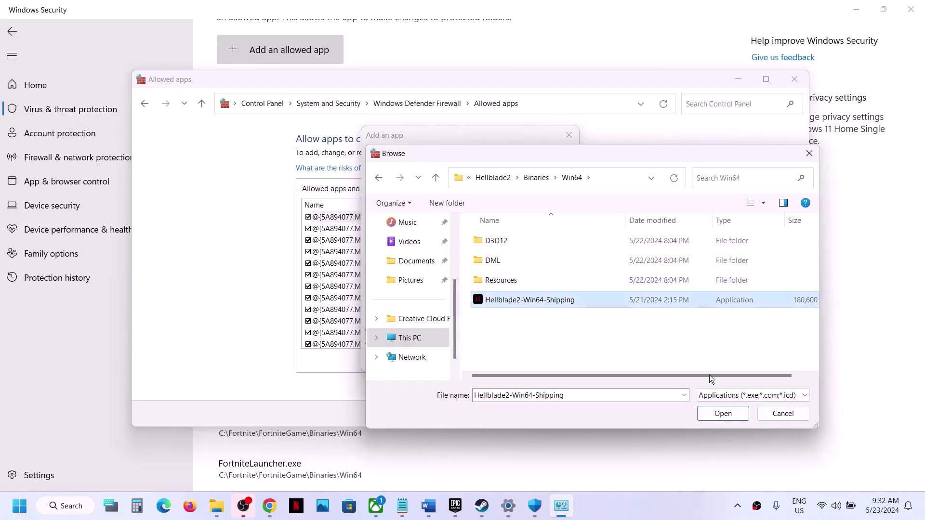
click(718, 411)
click(517, 367)
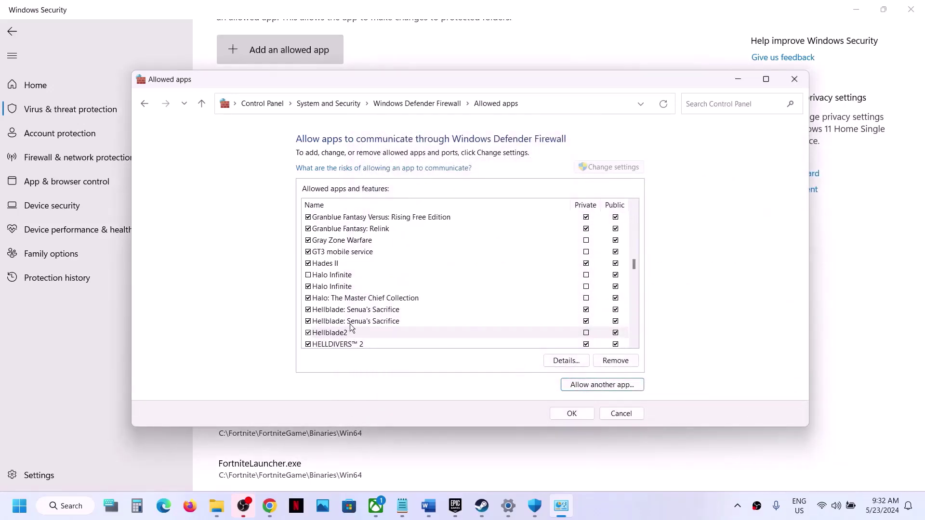
Confirm the firewall's allowed apps changes and close the Windows Defender Firewall, Windows Security and Settings windows
click(582, 415)
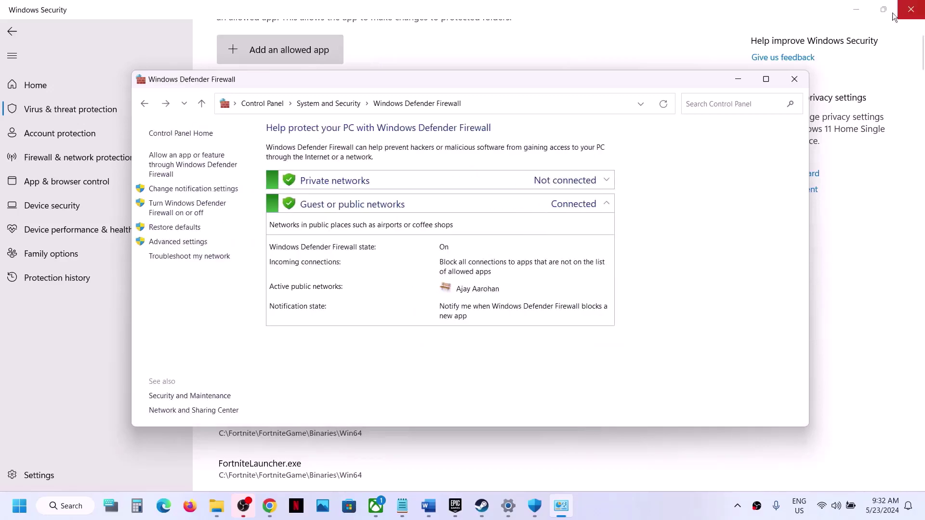
click(790, 78)
click(917, 9)
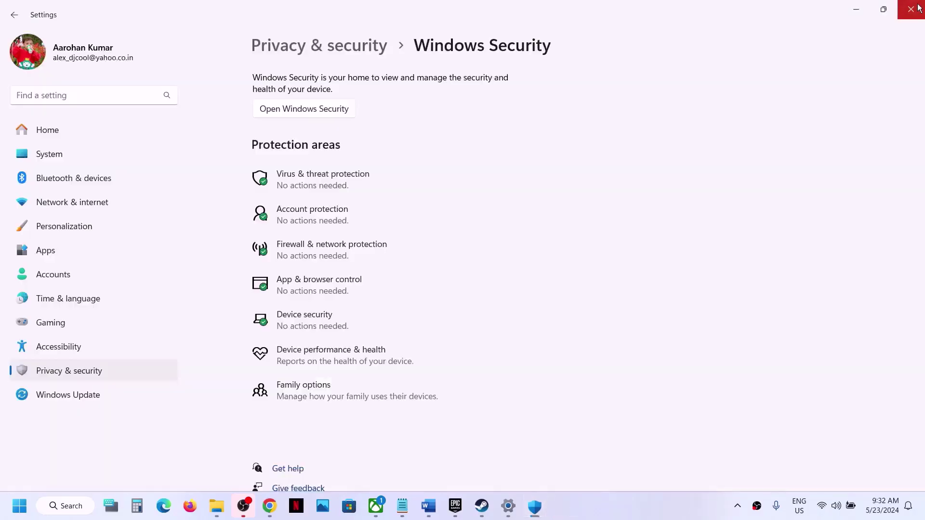
click(917, 9)
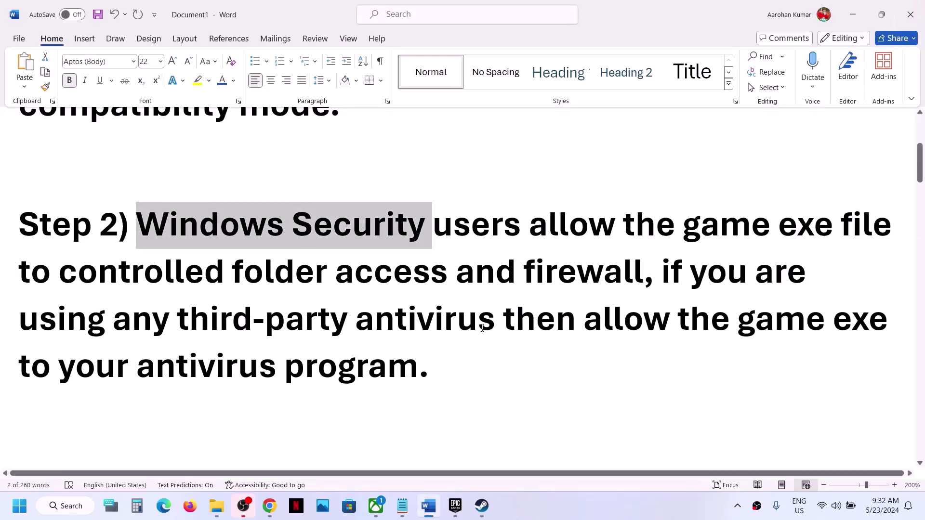
Go to Step 3 in the Word troubleshooting notes and highlight the text "Update Windows"
scroll(324, 343, down, 5)
right_click(324, 341)
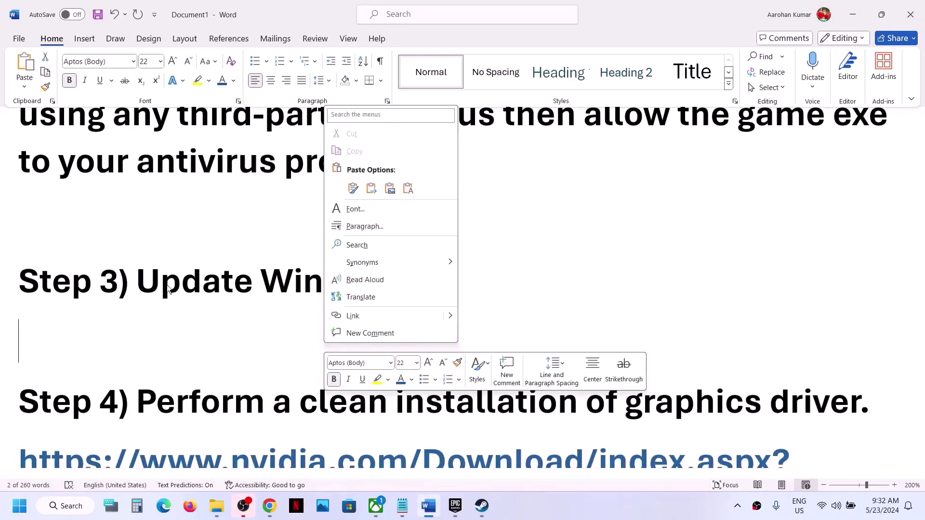
key(Escape)
drag(140, 283, 408, 284)
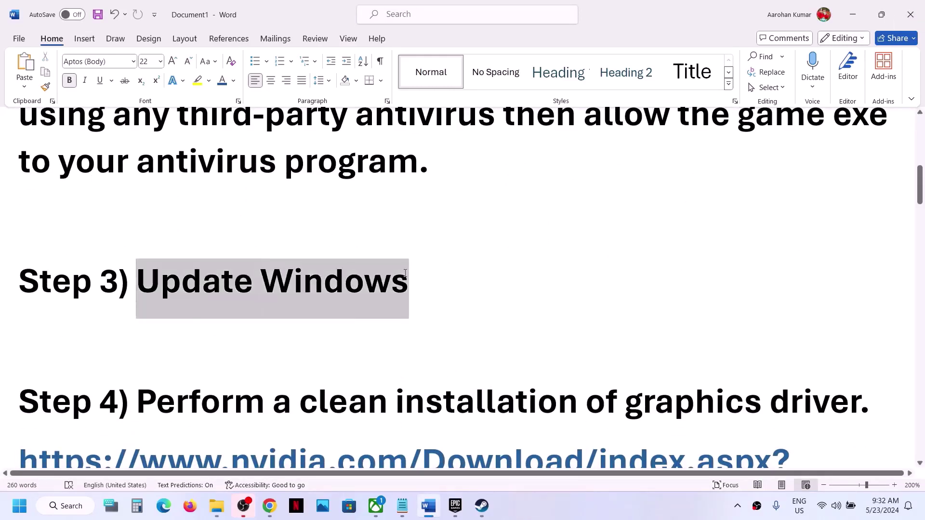
Open Windows Update in the Settings app and check for updates
click(21, 515)
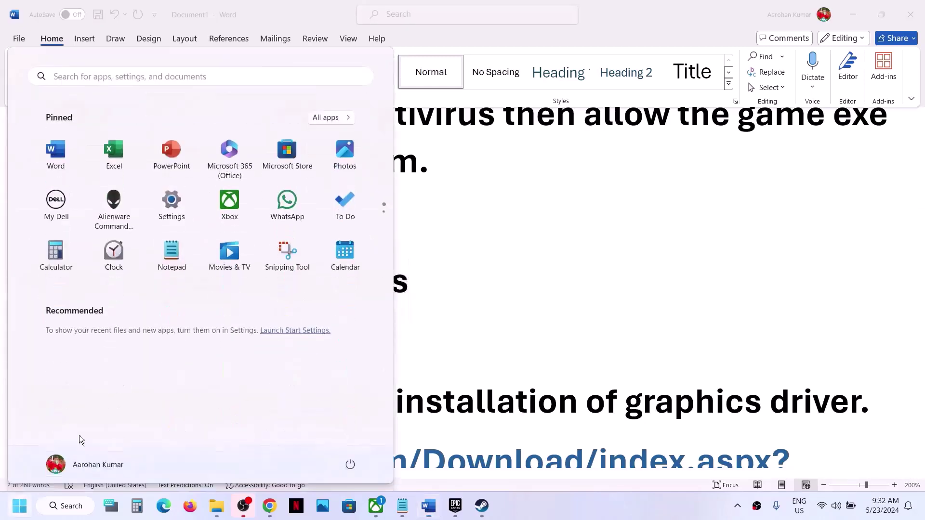
click(173, 211)
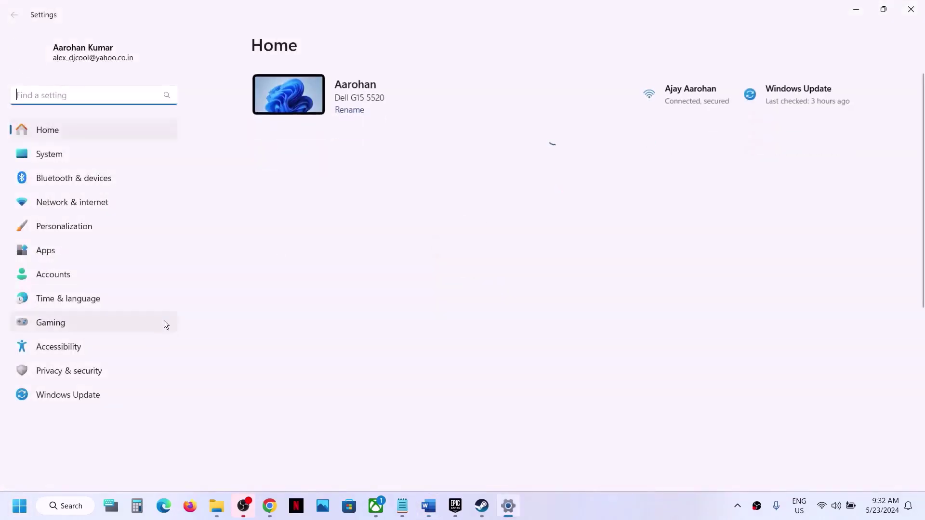
click(104, 393)
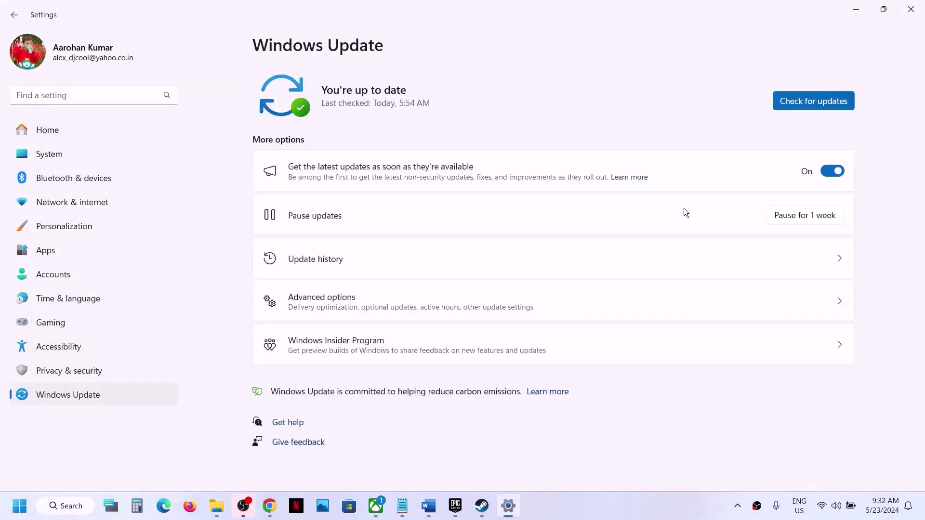
click(833, 102)
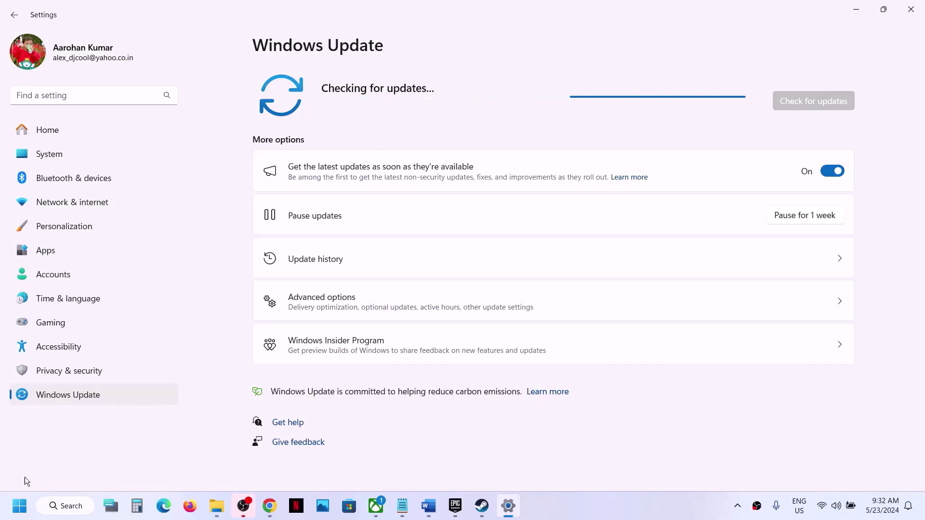
click(20, 505)
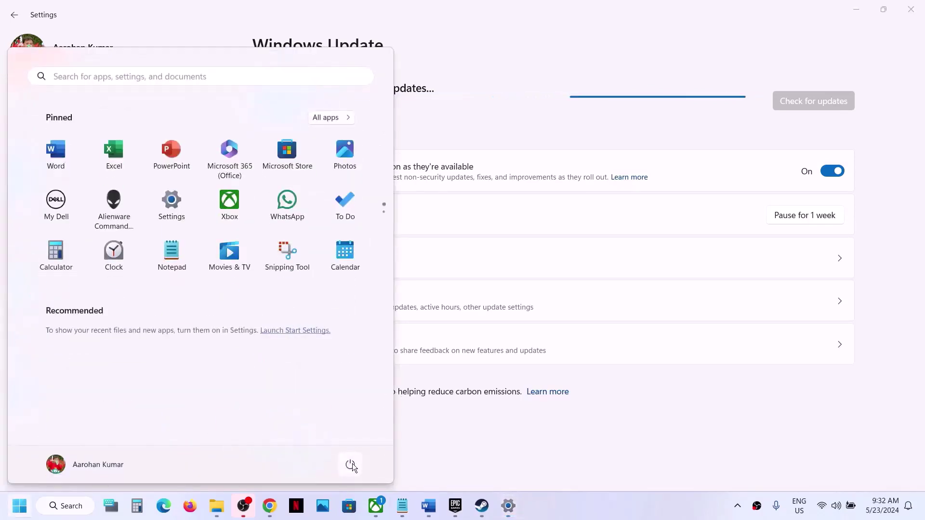
click(350, 464)
click(478, 505)
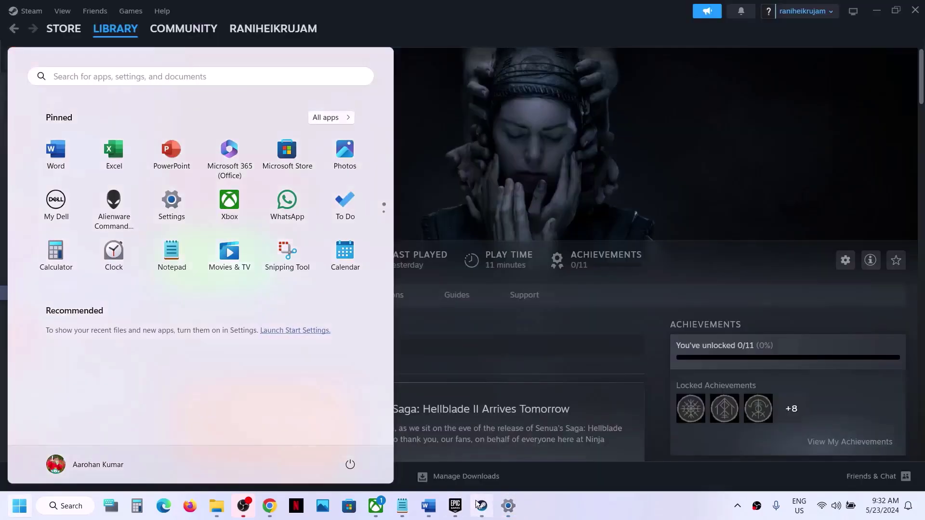
Return to the Word notes and review Step 4 on clean graphics driver installation, including the NVIDIA and AMD download links
click(423, 507)
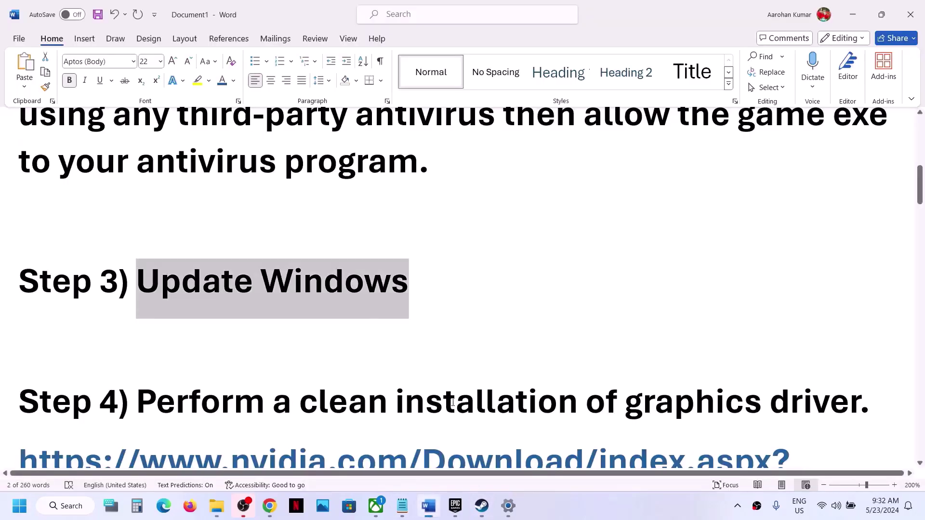
scroll(353, 313, down, 3)
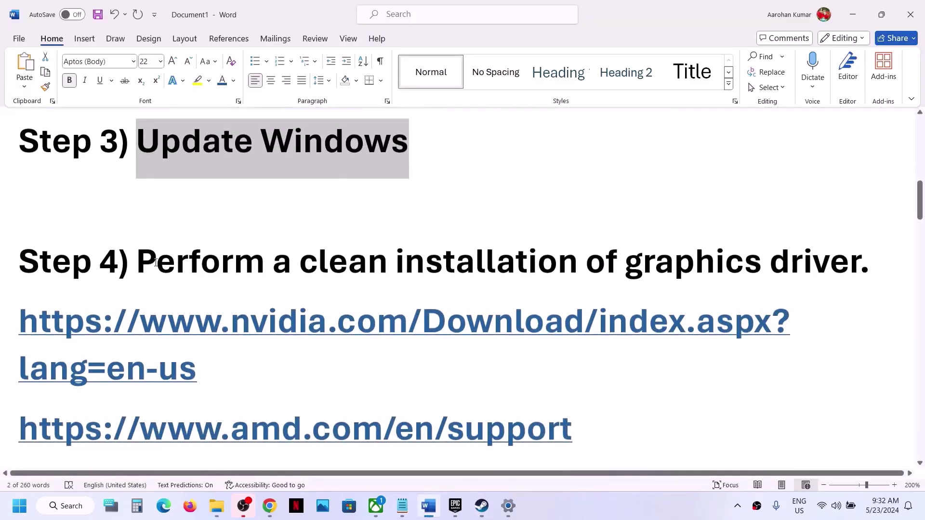
drag(155, 263, 264, 270)
triple_click(214, 368)
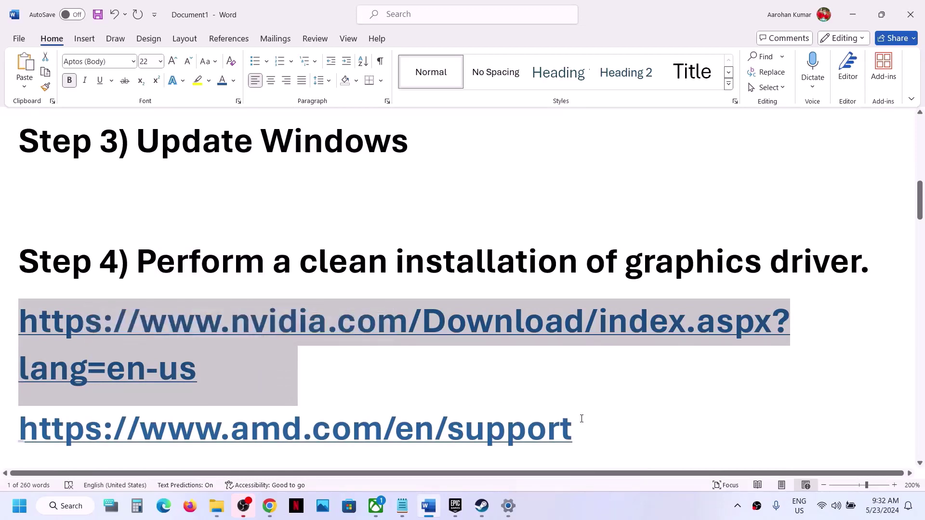
triple_click(210, 411)
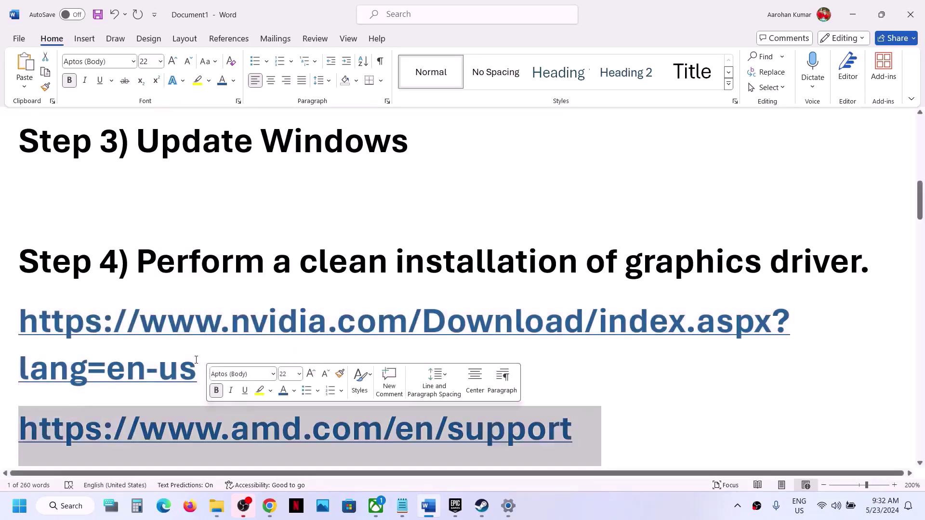
click(227, 368)
click(480, 515)
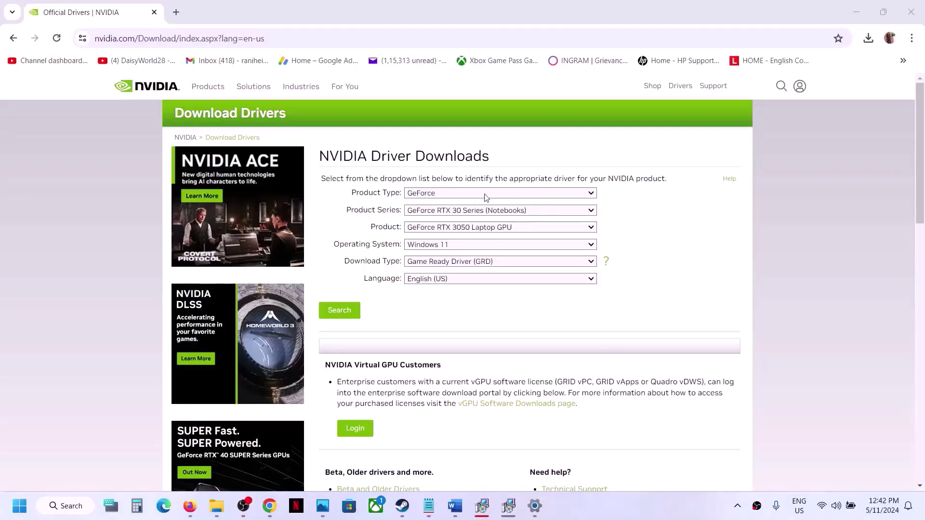
Set the NVIDIA driver search to GeForce, GeForce RTX 30 Series (Notebooks), GeForce RTX 3050 Laptop GPU and Windows 11
click(483, 193)
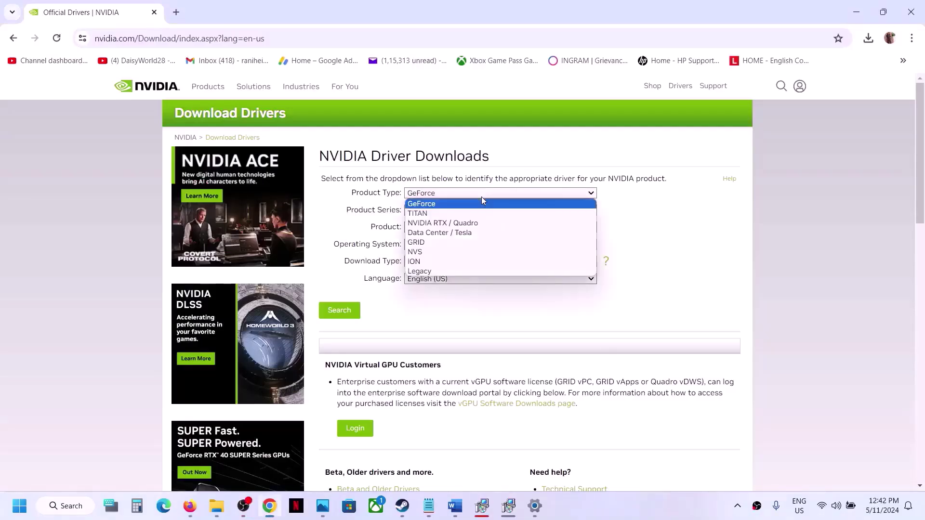
click(448, 204)
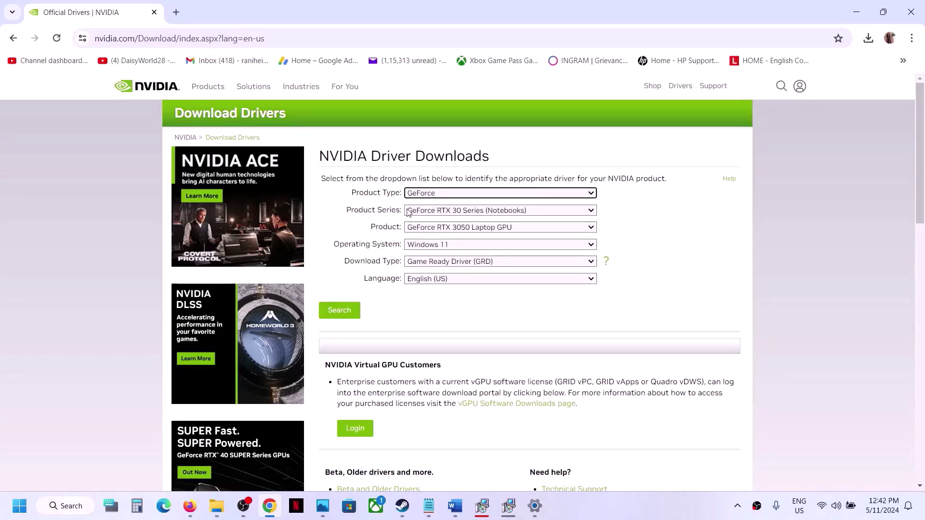
click(427, 212)
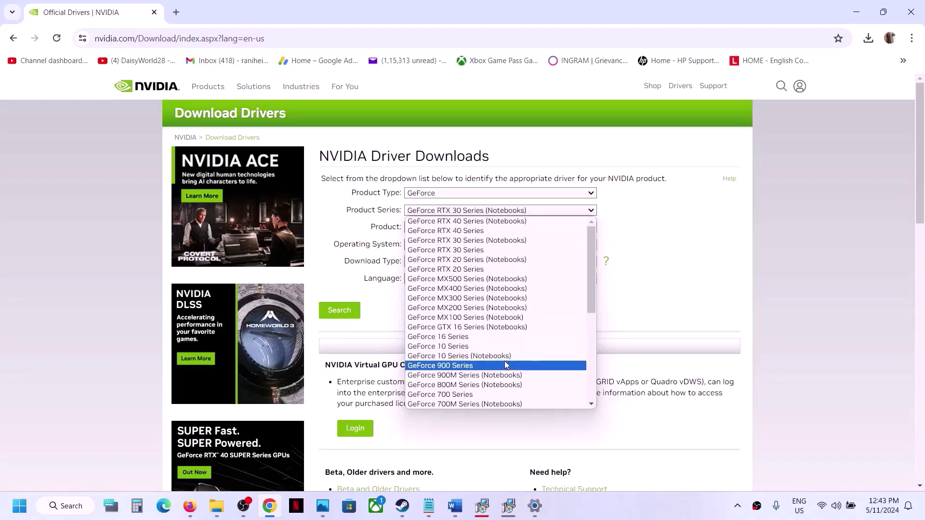
click(489, 242)
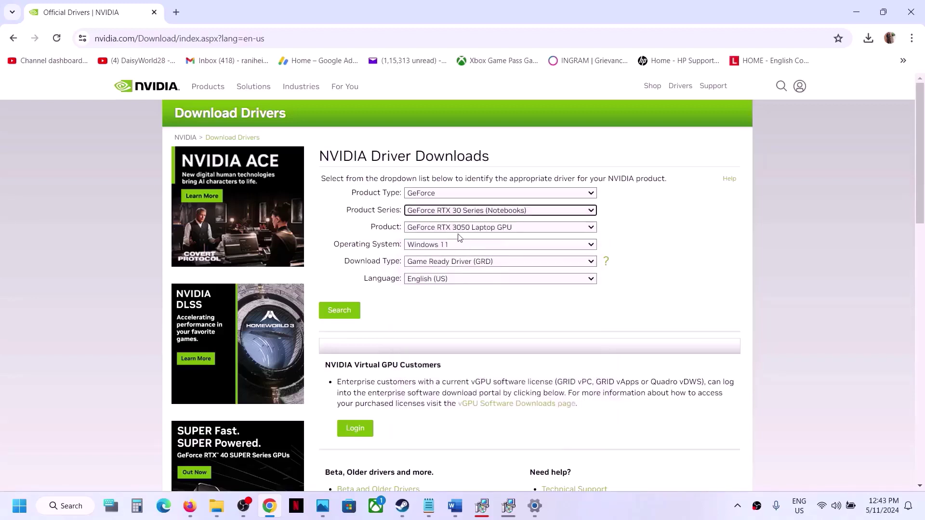
click(456, 228)
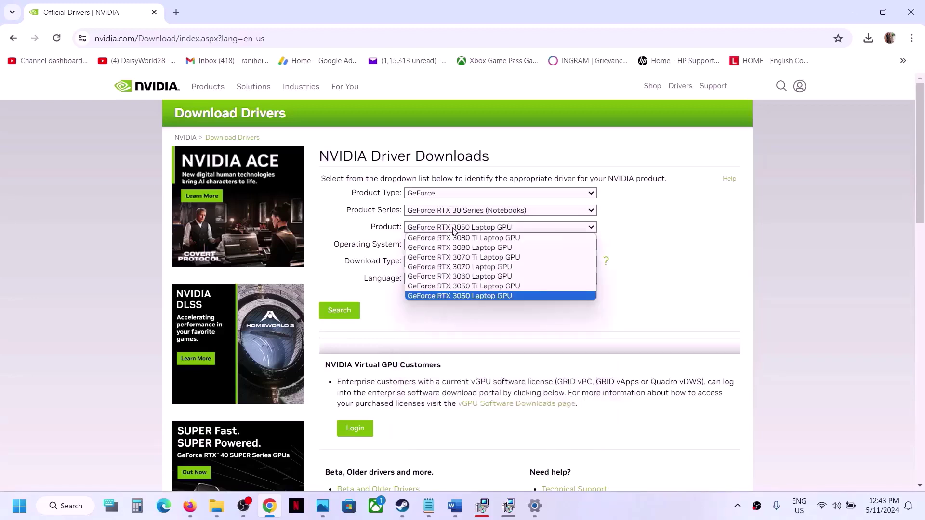
click(460, 295)
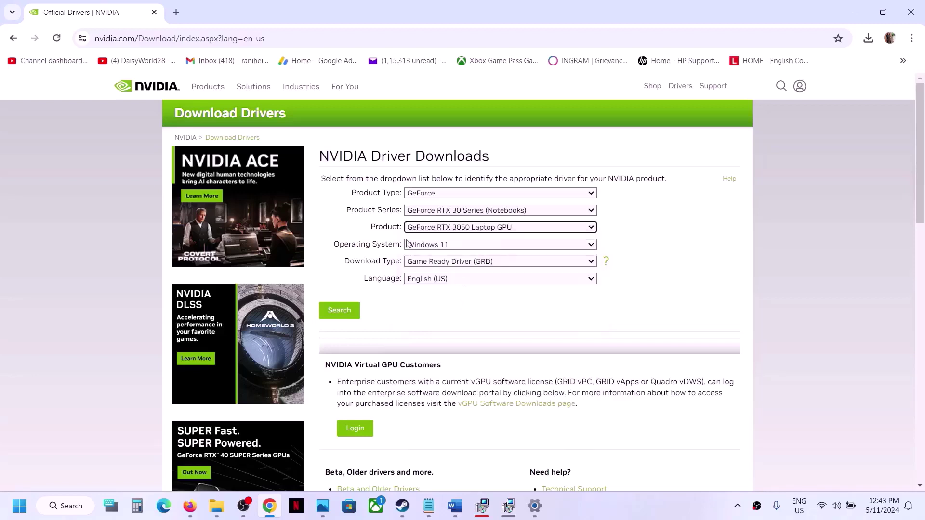
click(432, 245)
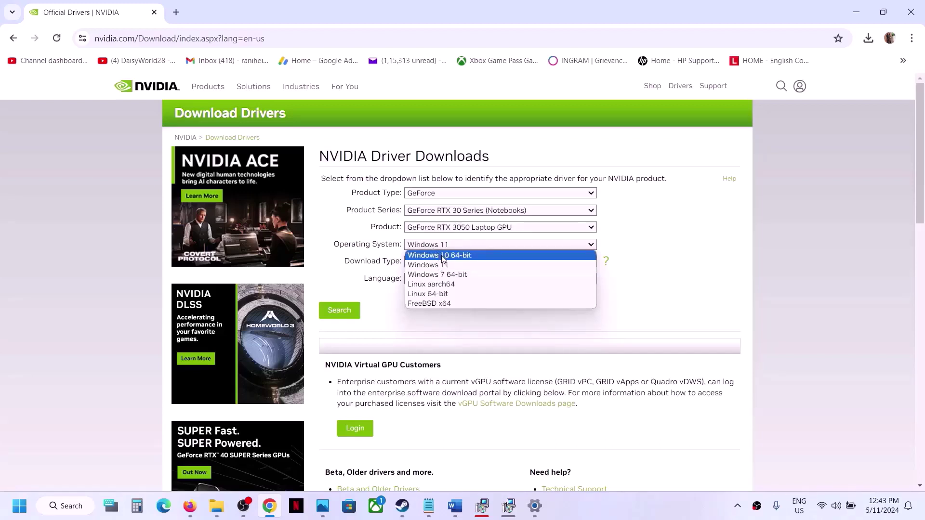
click(442, 265)
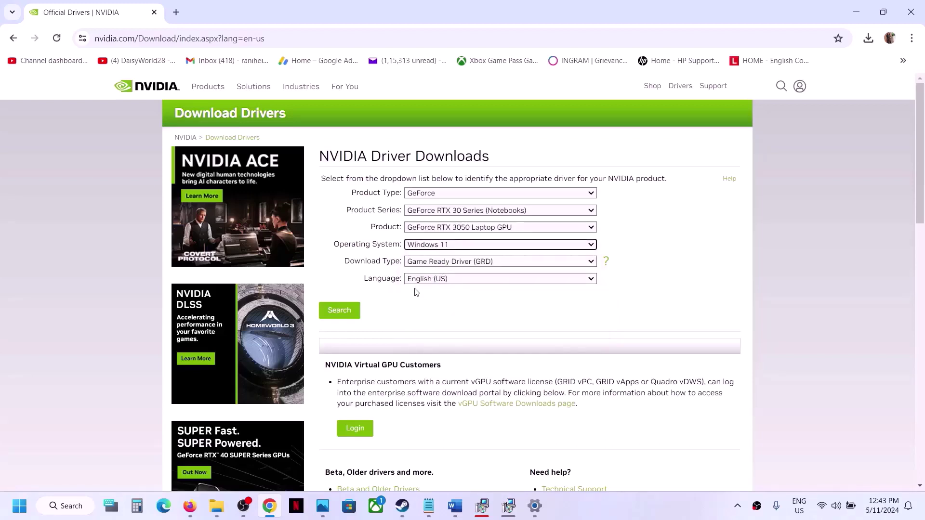
Search for the matching GeForce Game Ready Driver and download its installer
click(339, 310)
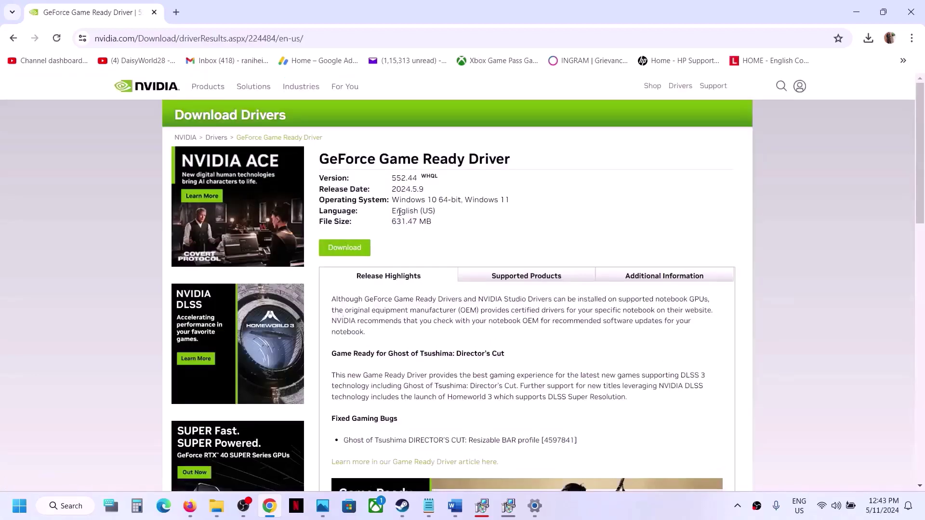
click(356, 247)
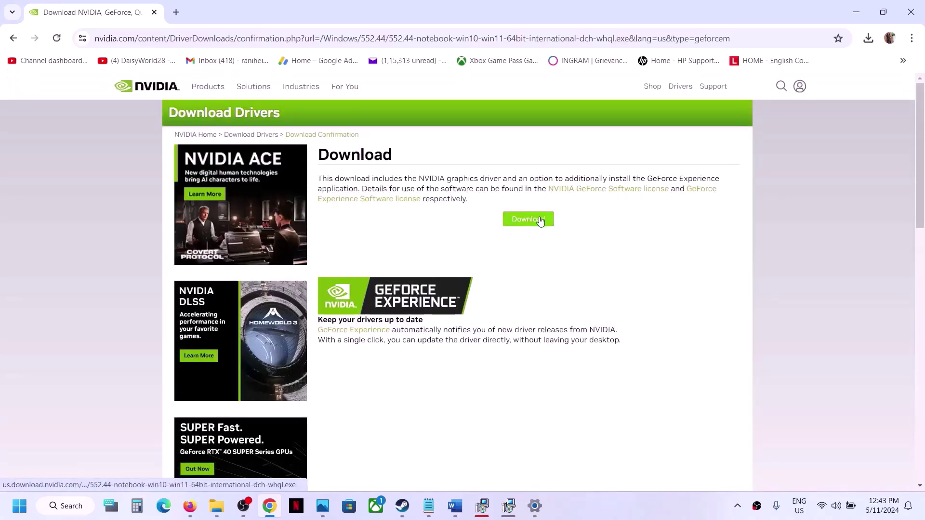
click(540, 221)
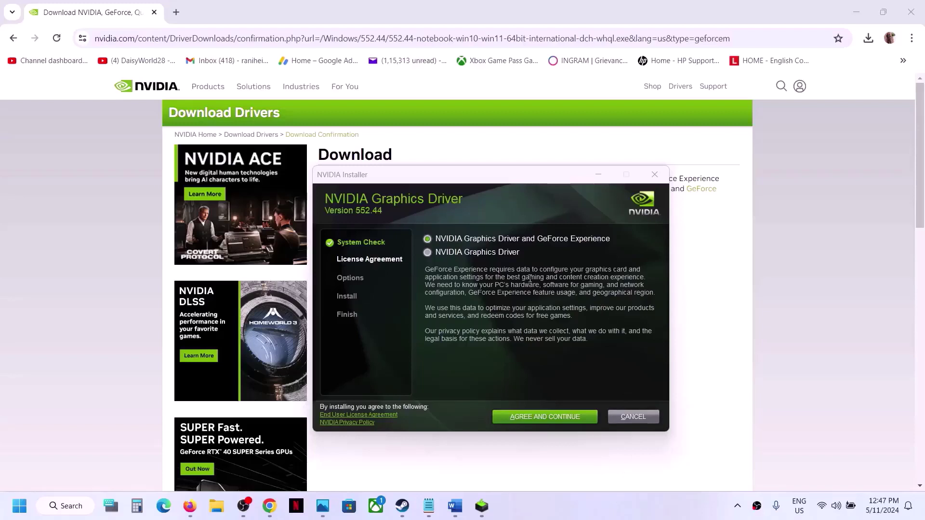
Accept the NVIDIA installer's license and start a Custom (Advanced) installation with "Perform a clean installation" enabled
click(554, 417)
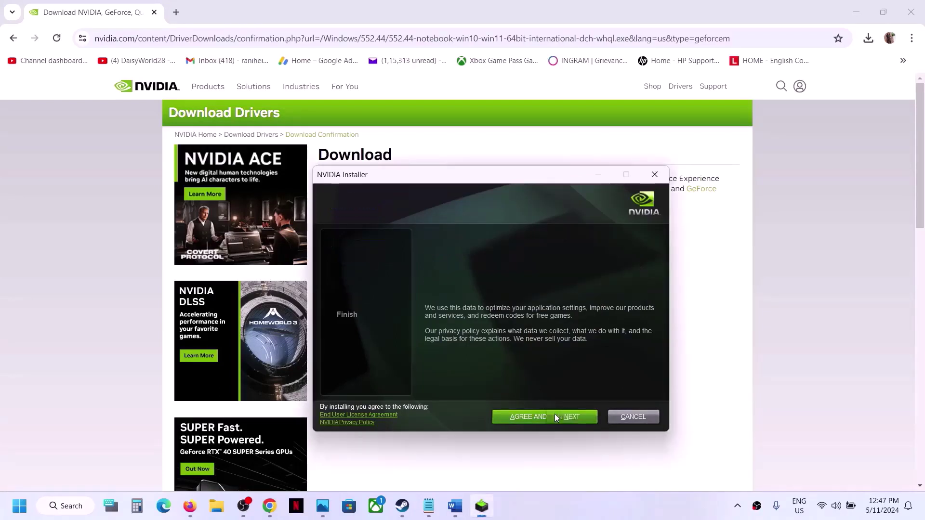
click(431, 308)
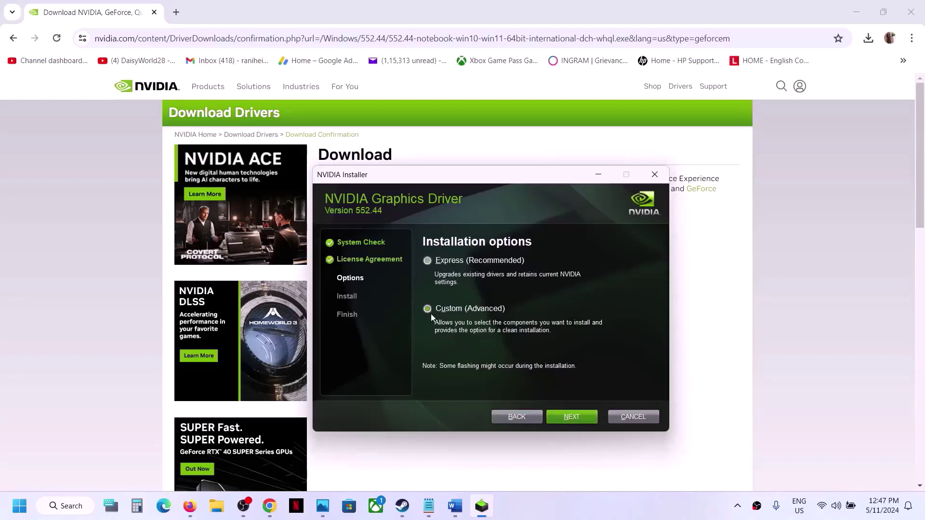
click(557, 419)
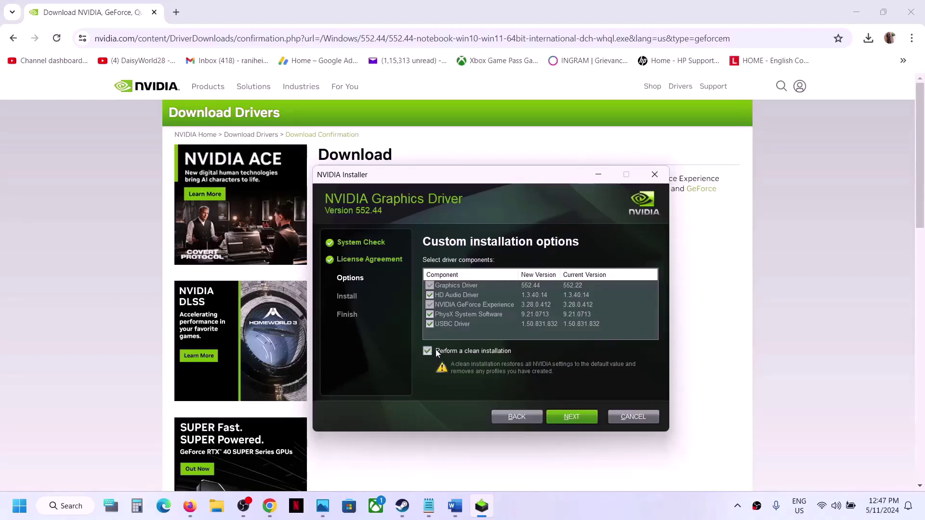
click(576, 418)
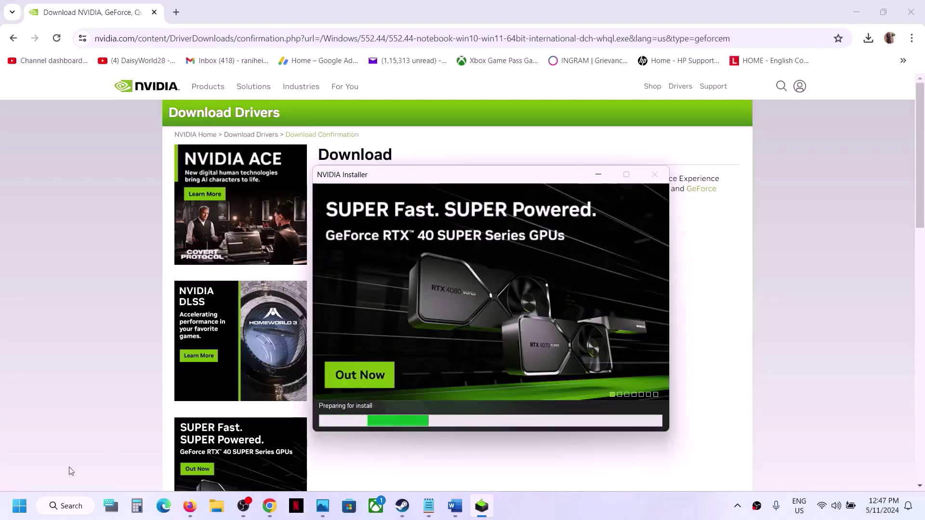
key(super)
click(351, 464)
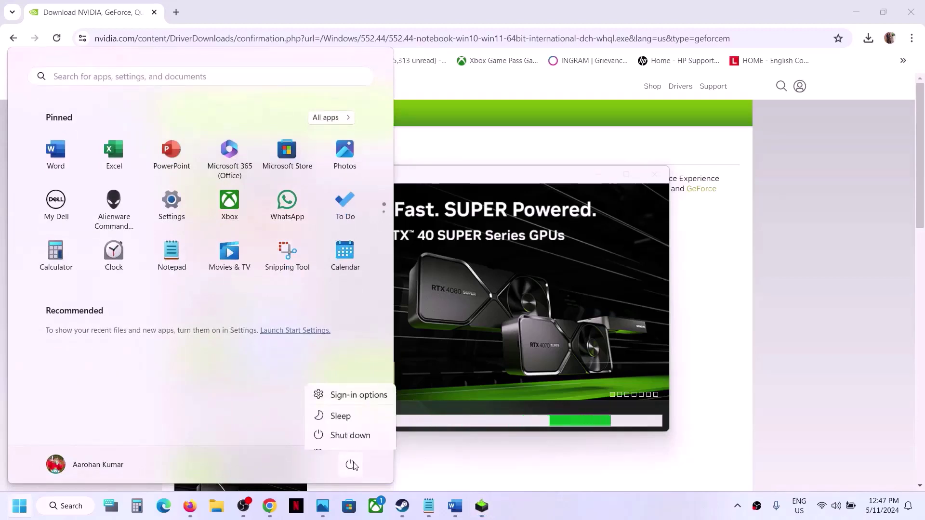
click(581, 346)
click(605, 355)
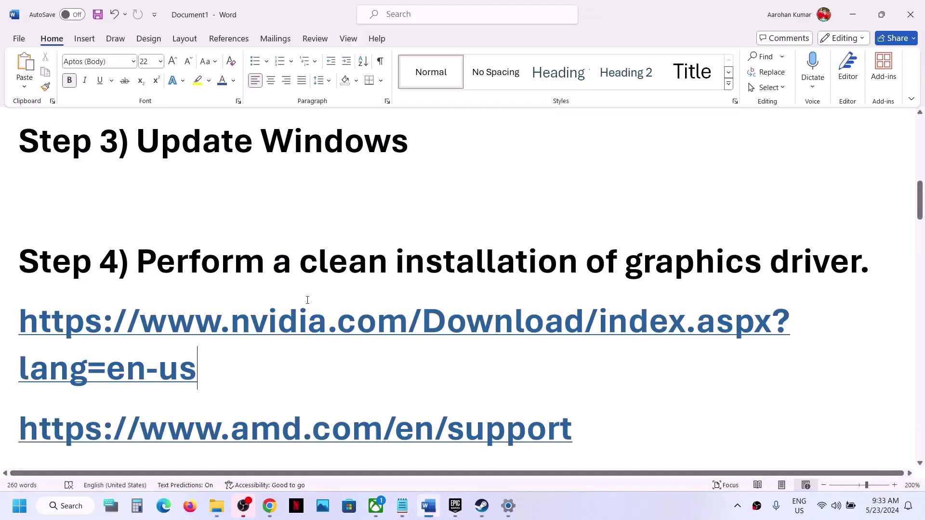
Return to Step 5 of the Word notes, copy the word "graphics" and use it to find and open Windows Graphics settings
click(428, 506)
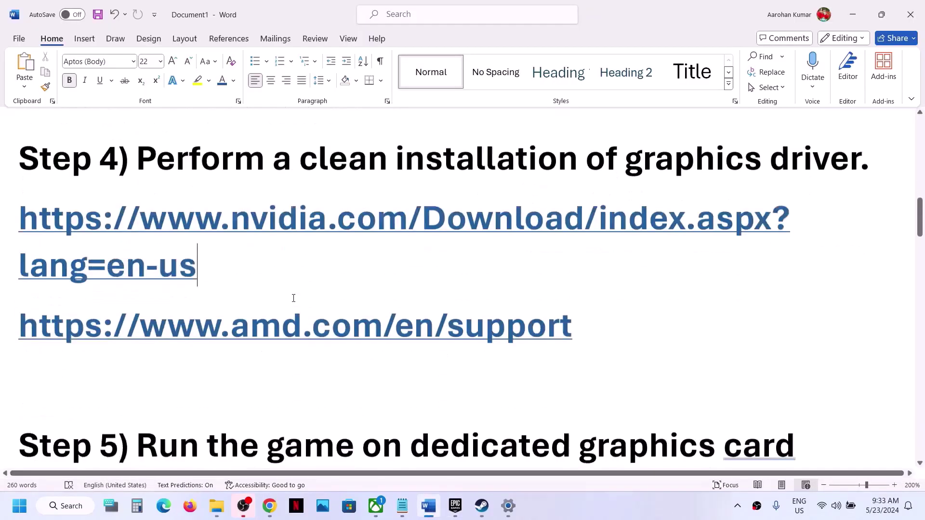
scroll(293, 298, down, 2)
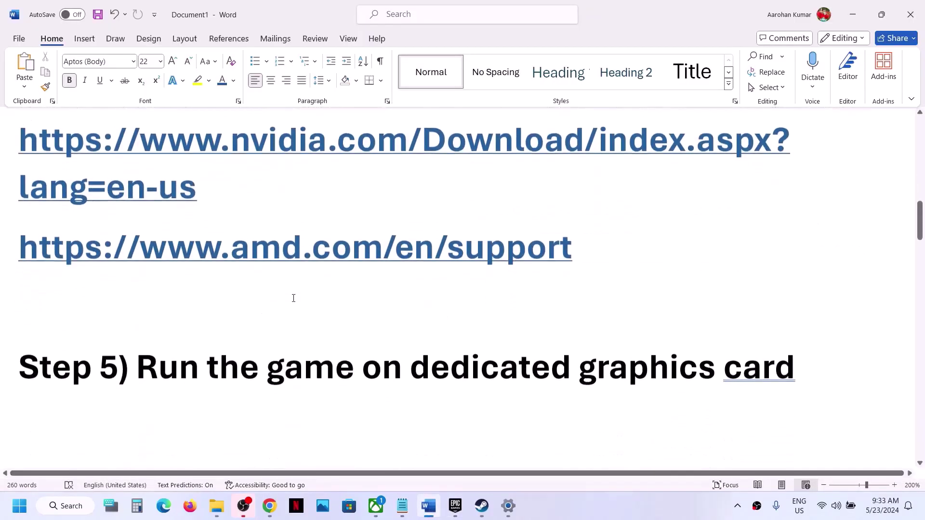
double_click(621, 360)
key(ctrl+c)
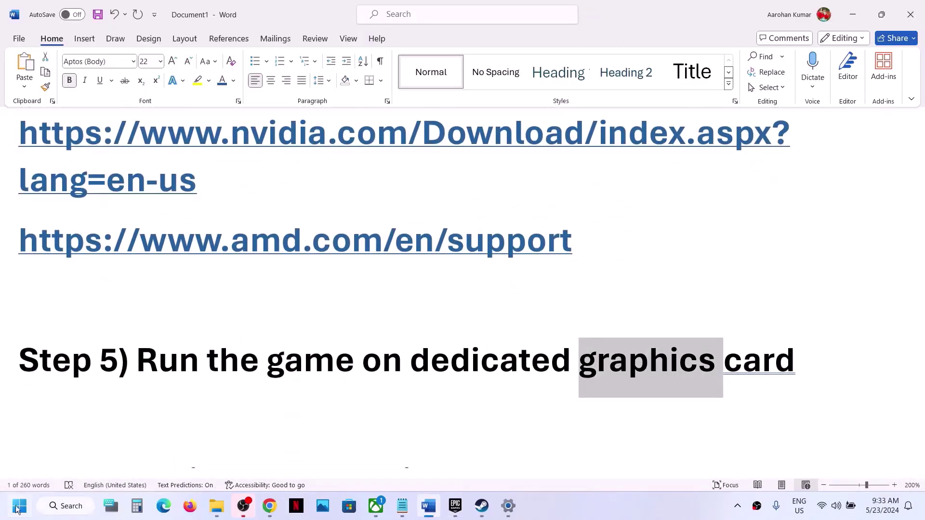
click(18, 505)
key(ctrl+v)
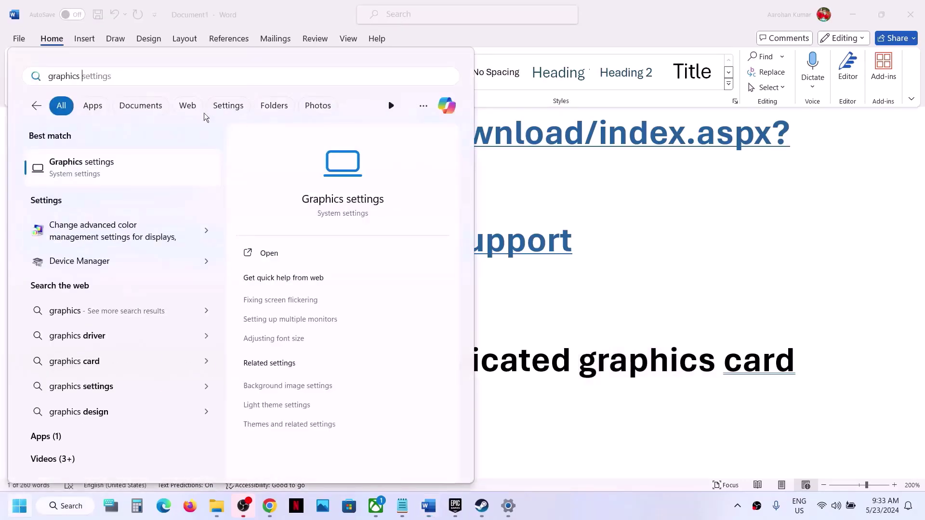
key(Right)
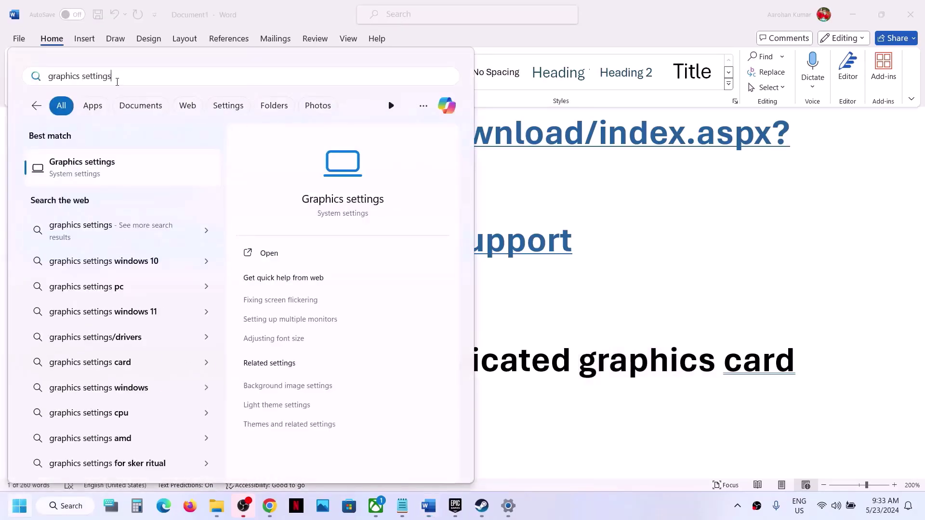
click(102, 174)
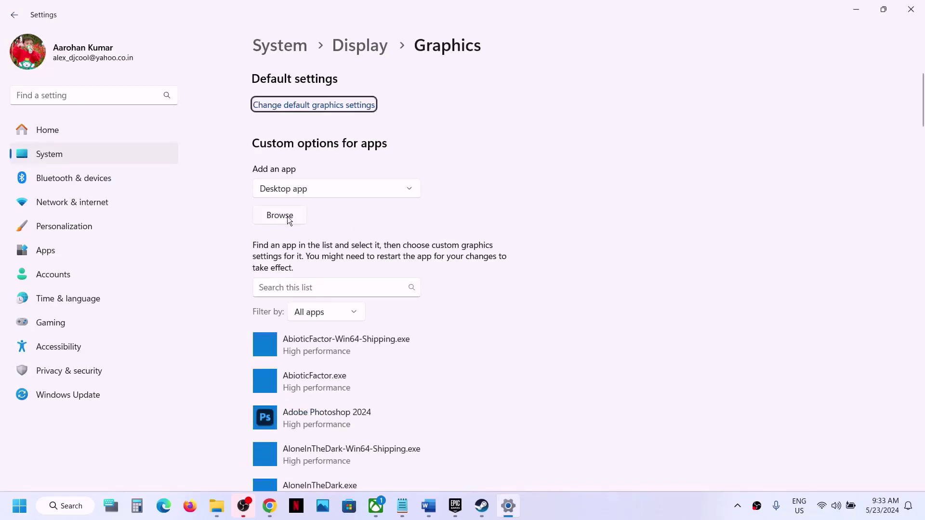
Add the Hellblade2 application from Steam's common\Senua's Saga Hellblade II folder to the custom graphics options for apps
click(287, 215)
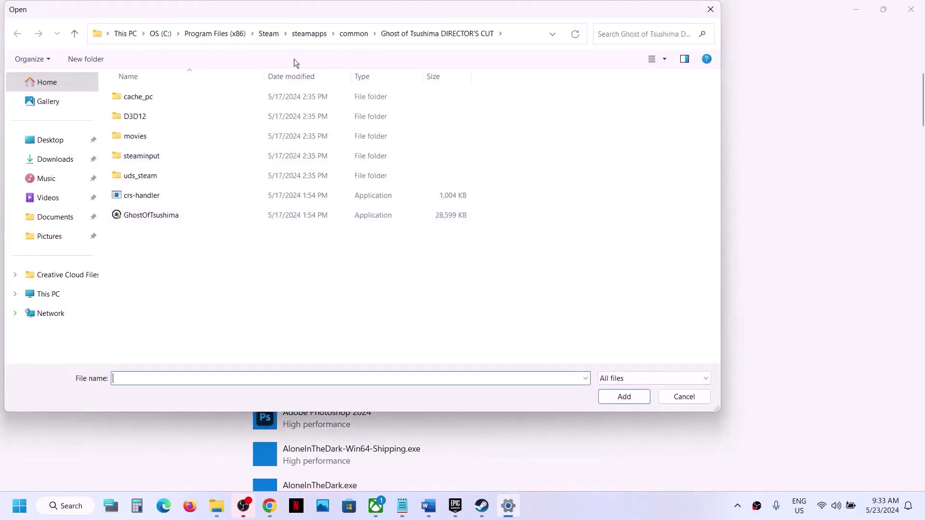
click(355, 34)
click(154, 196)
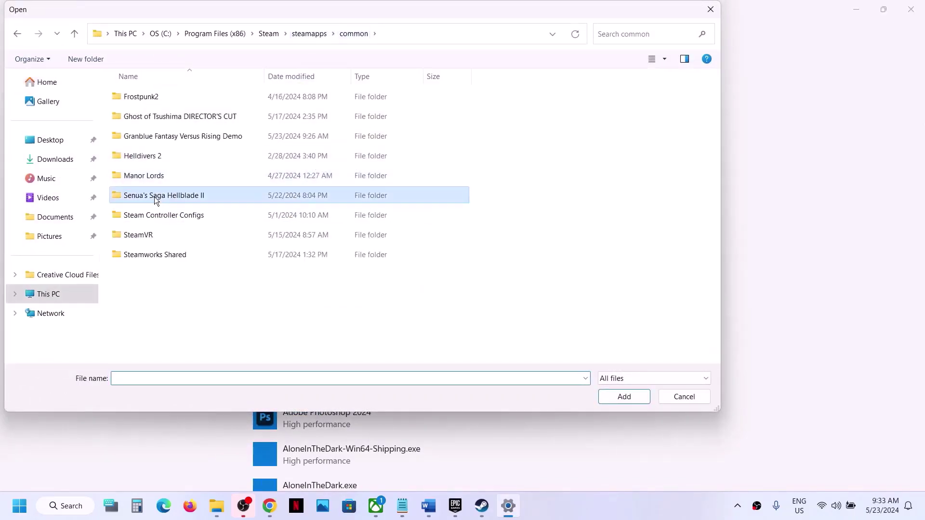
double_click(154, 197)
click(160, 137)
click(621, 394)
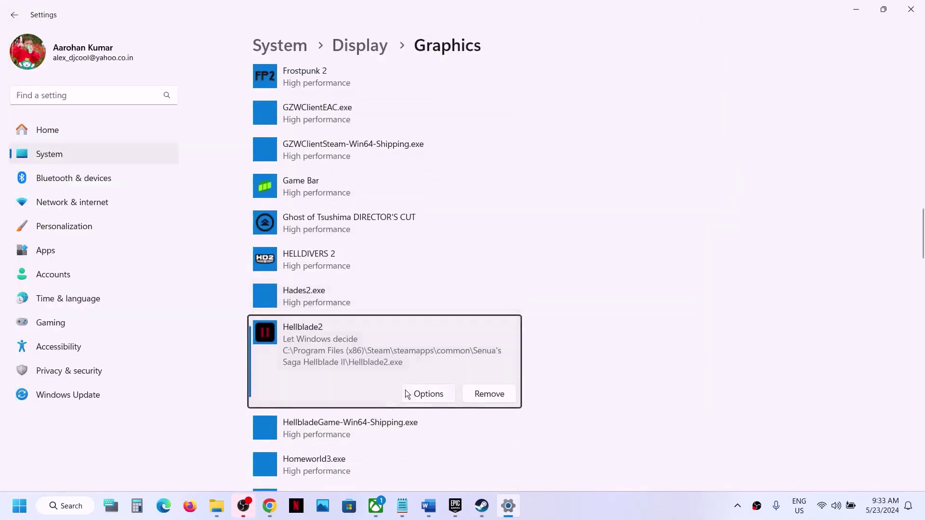
Set the graphics preference of the added Hellblade2.exe entry to High performance and save it
click(405, 393)
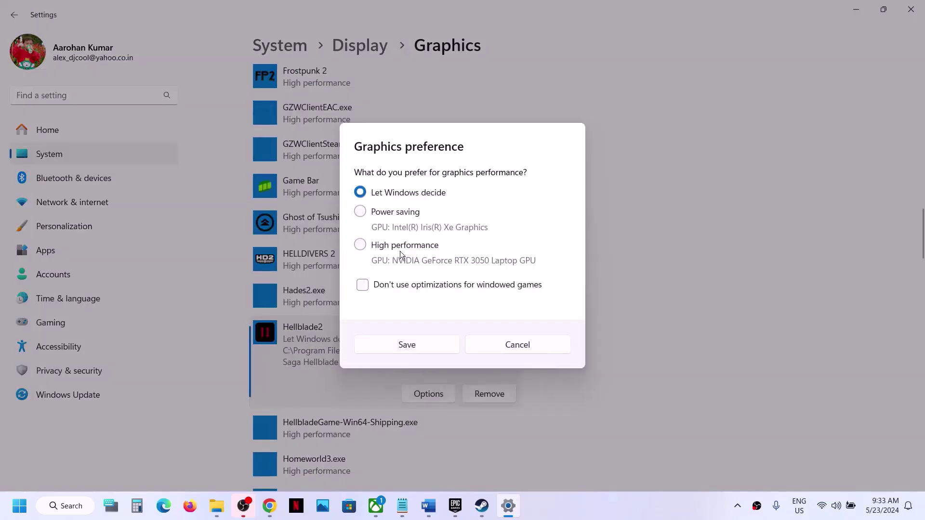
click(399, 247)
click(409, 345)
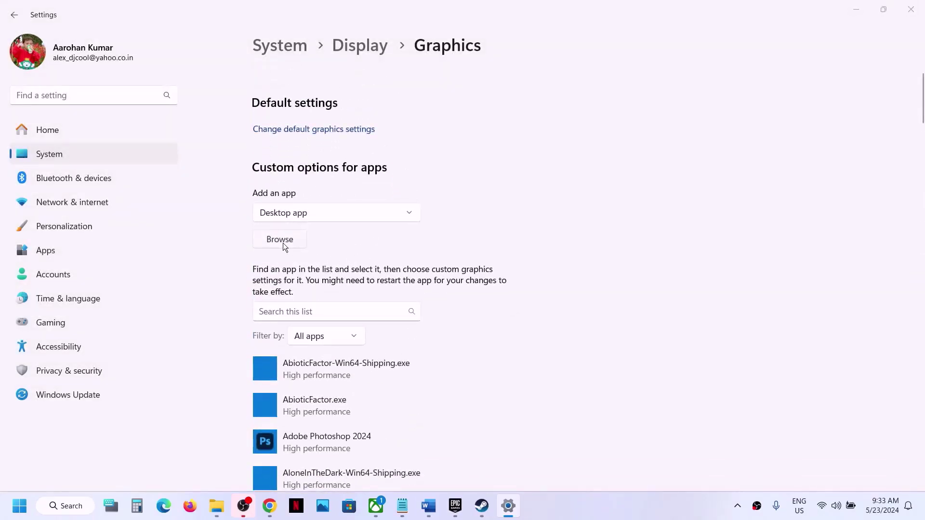
Add Hellblade2-Win64-Shipping from the game's Hellblade2\Binaries\Win64 folder to the custom graphics options for apps
click(282, 243)
click(155, 117)
double_click(155, 118)
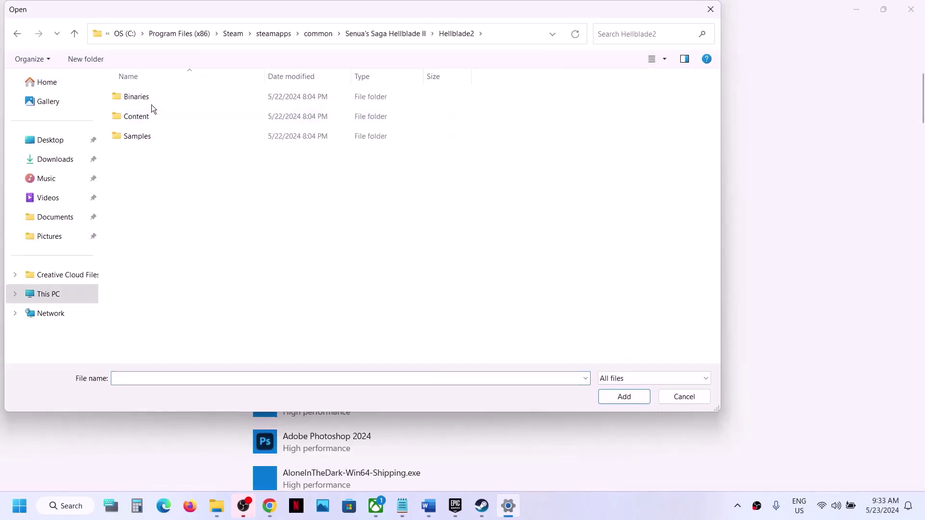
double_click(148, 97)
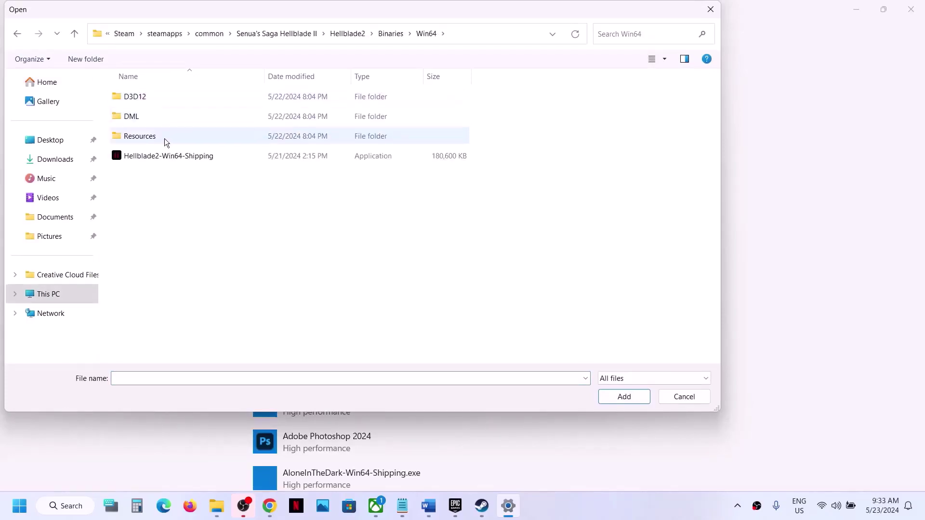
click(151, 156)
click(621, 397)
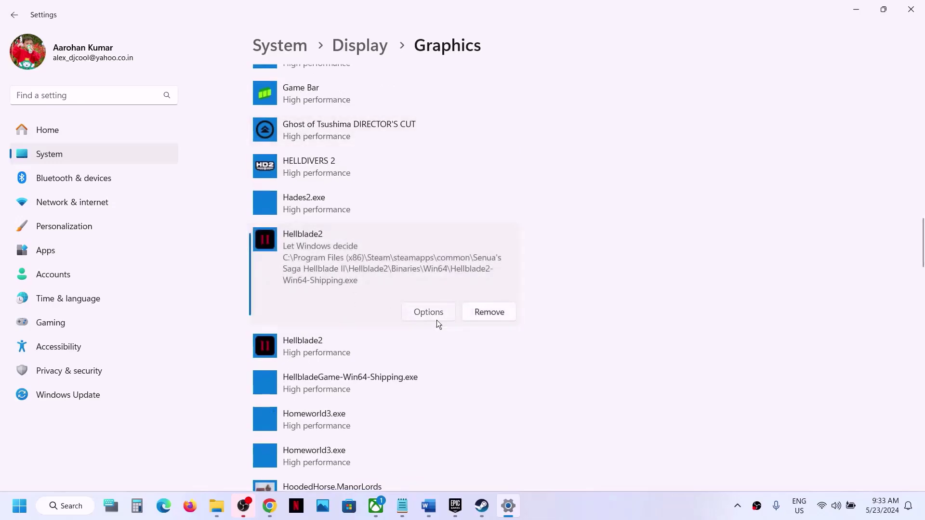
Save High performance as the graphics preference for Hellblade2-Win64-Shipping.exe and close Settings
click(436, 319)
click(377, 250)
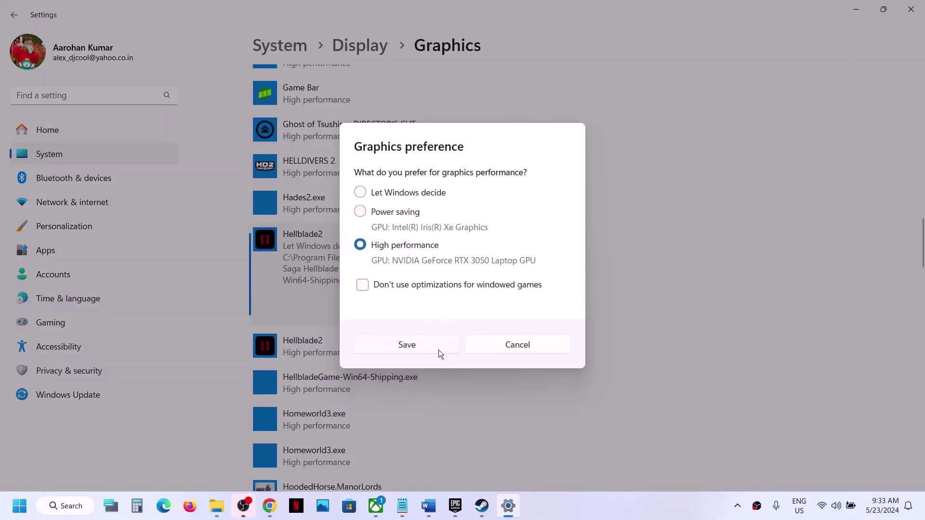
click(422, 349)
click(910, 9)
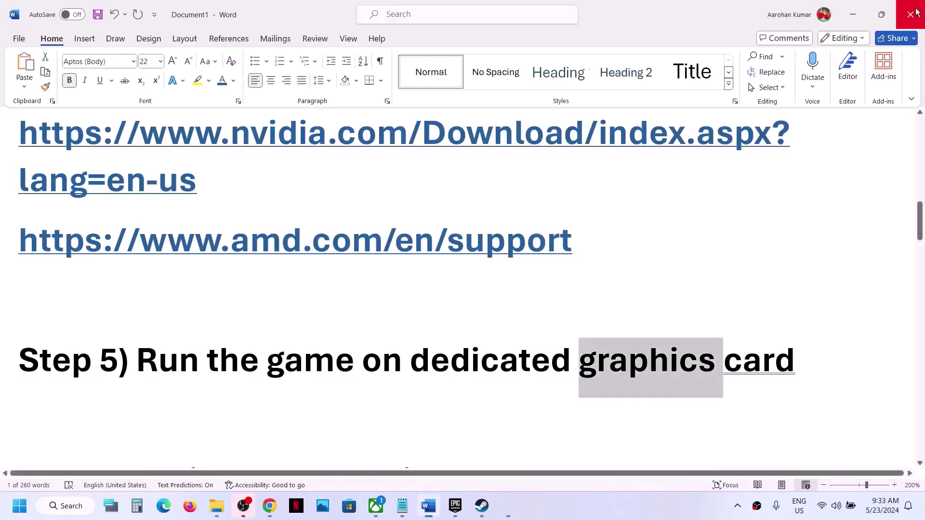
Review Step 6 in the notes and locate the file integrity check in Steam's Installed Files properties for Senua's Saga: Hellblade II
scroll(338, 310, down, 3)
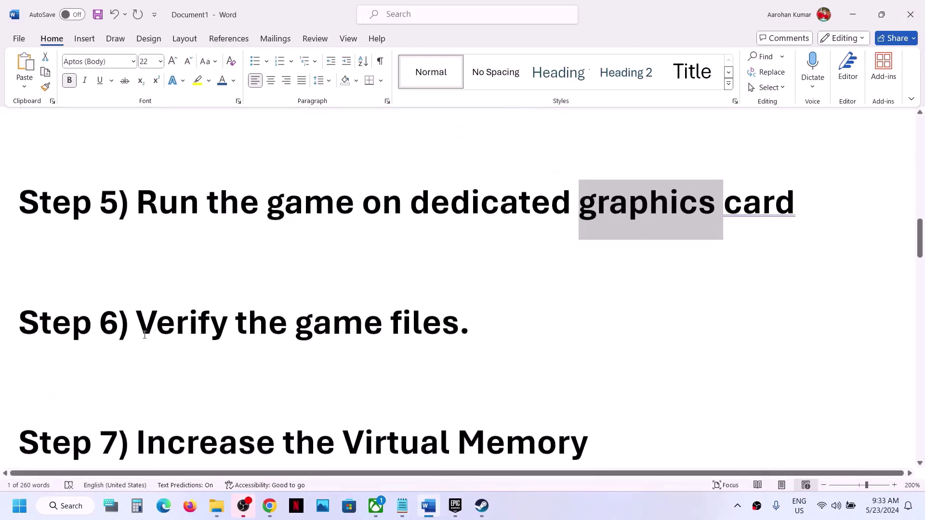
drag(137, 321, 458, 332)
click(482, 506)
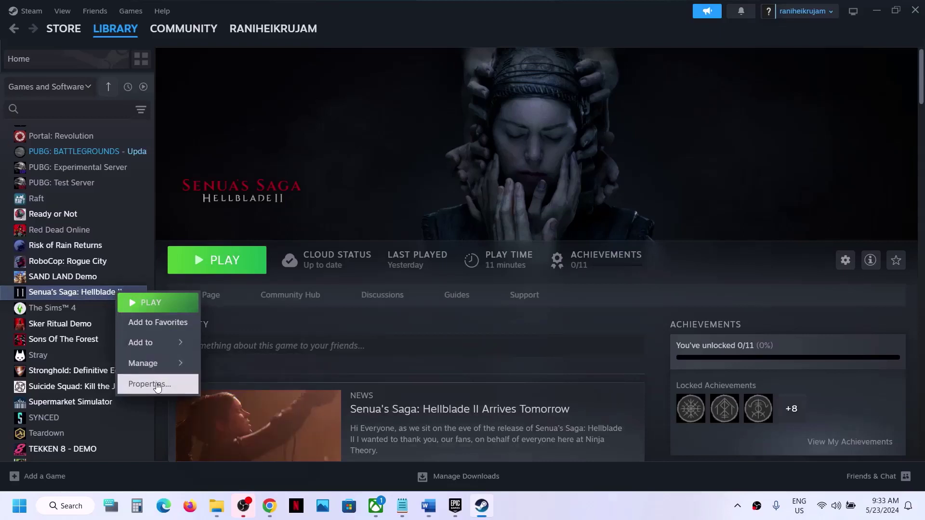
click(151, 384)
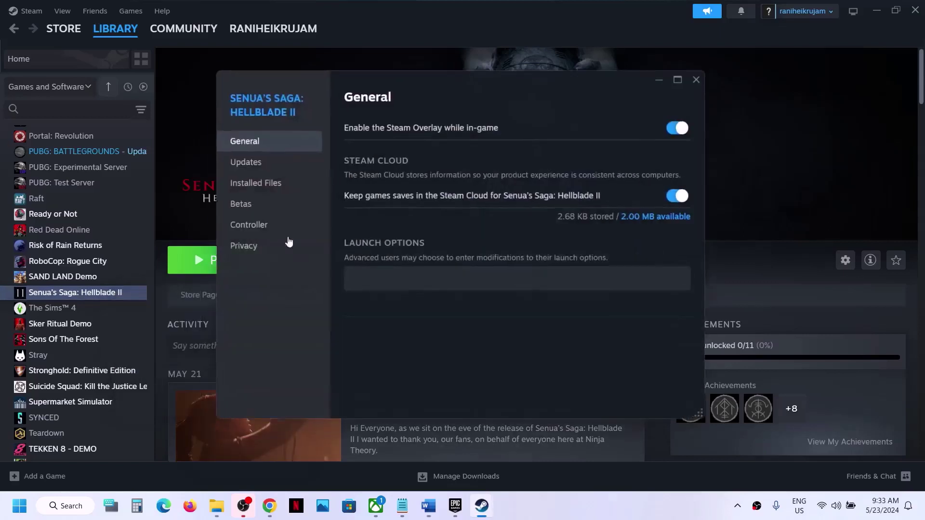
click(260, 187)
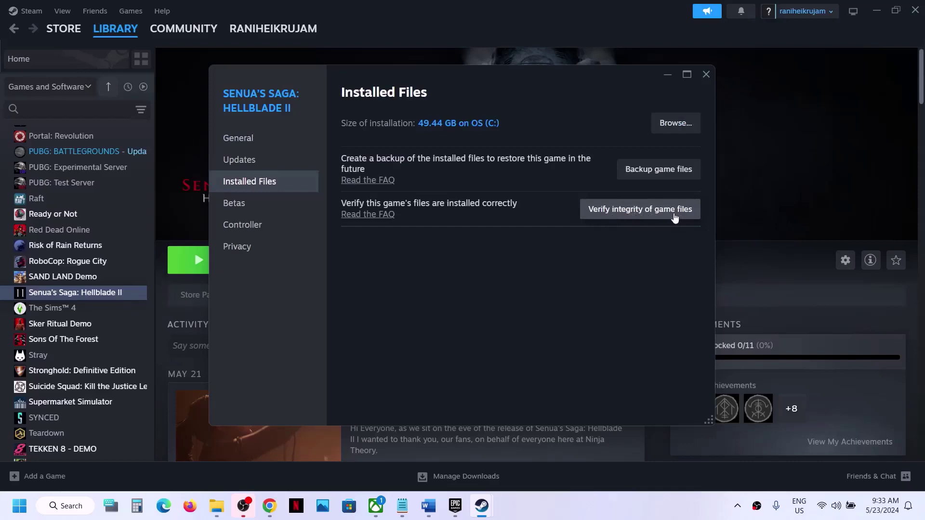
click(707, 76)
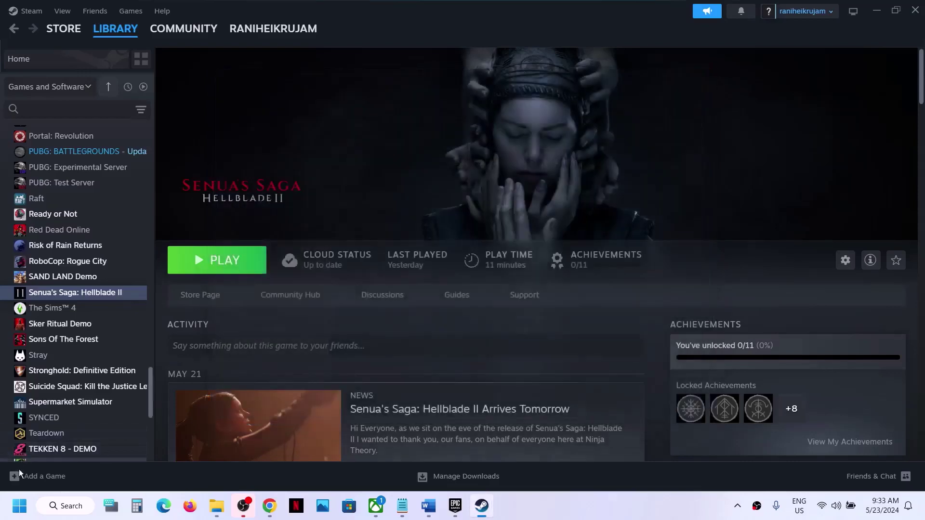
click(19, 505)
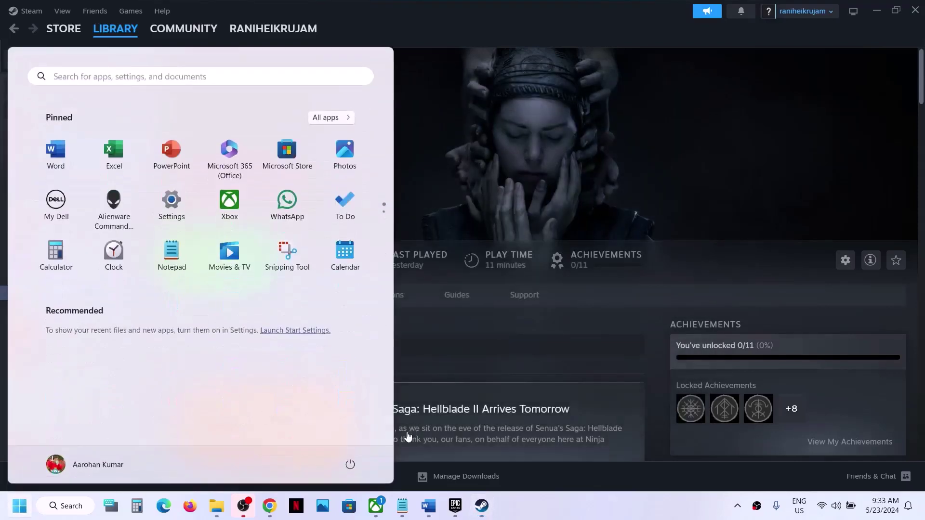
click(535, 154)
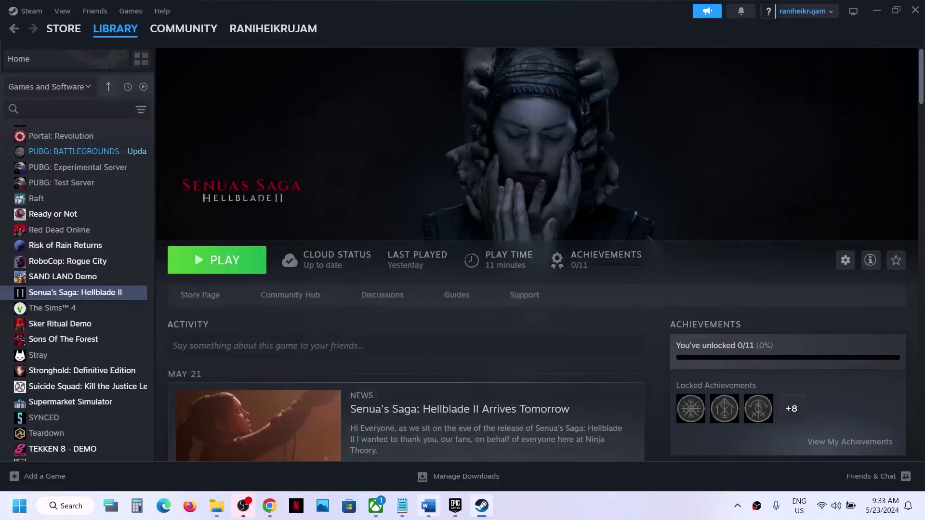
Return to the Word notes and review Step 7 on increasing the virtual memory
click(427, 514)
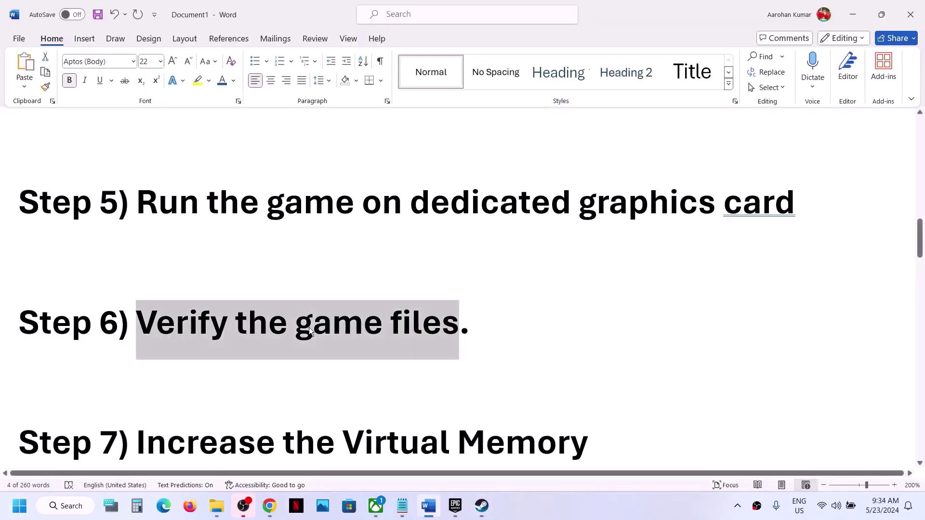
scroll(310, 331, down, 3)
drag(188, 274, 590, 277)
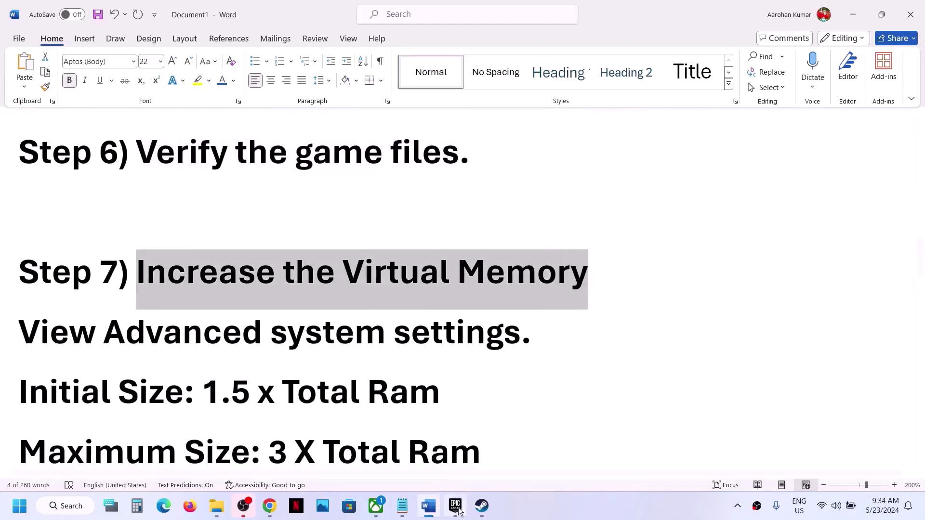
click(482, 506)
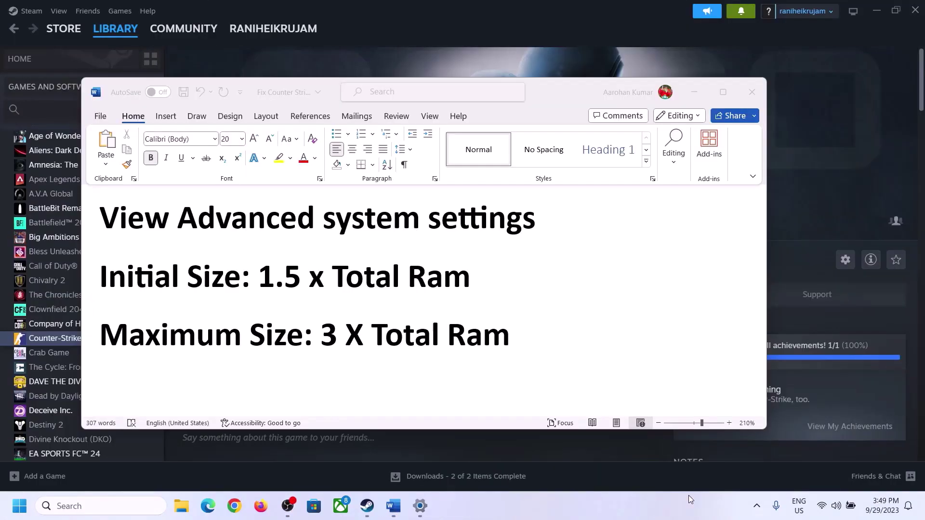
Copy "View Advanced system settings" from the notes, search Windows for it and open the System Properties dialog
click(137, 224)
drag(107, 222, 525, 219)
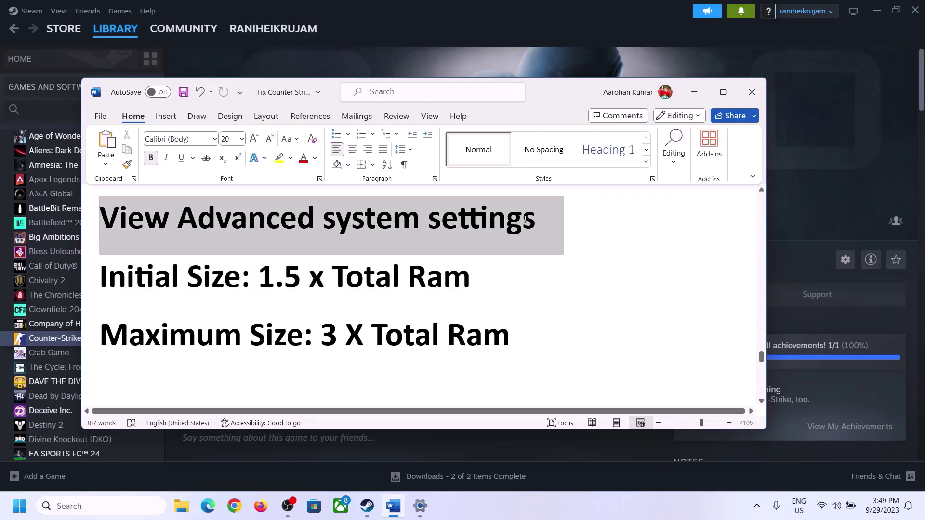
key(ctrl+c)
click(110, 506)
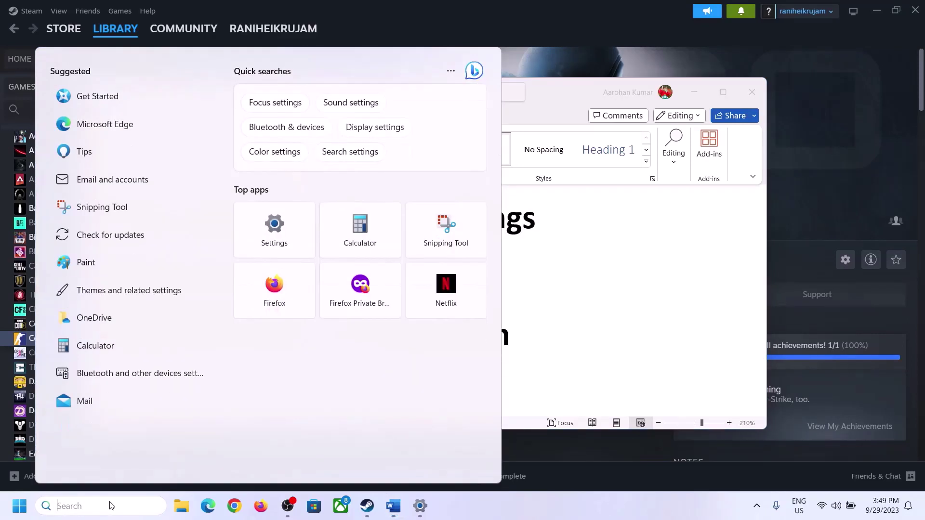
key(ctrl+v)
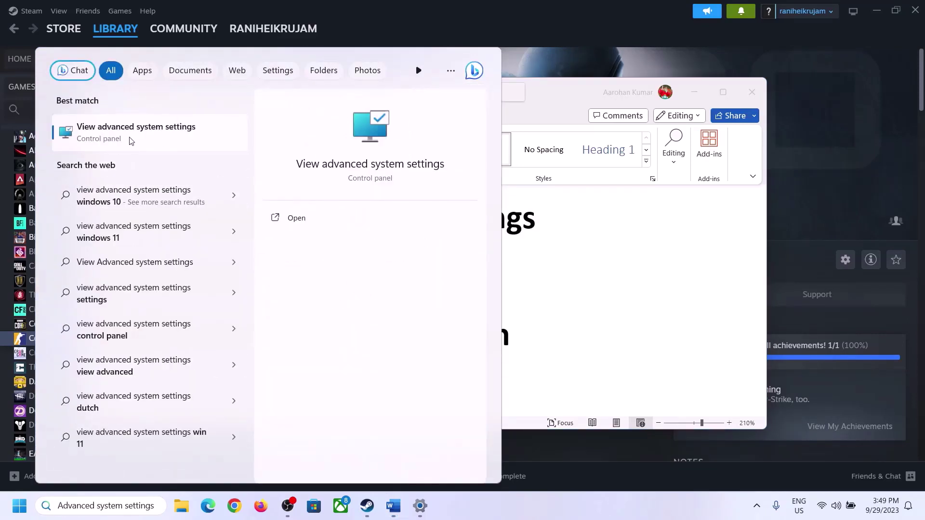
click(130, 139)
drag(190, 92, 410, 165)
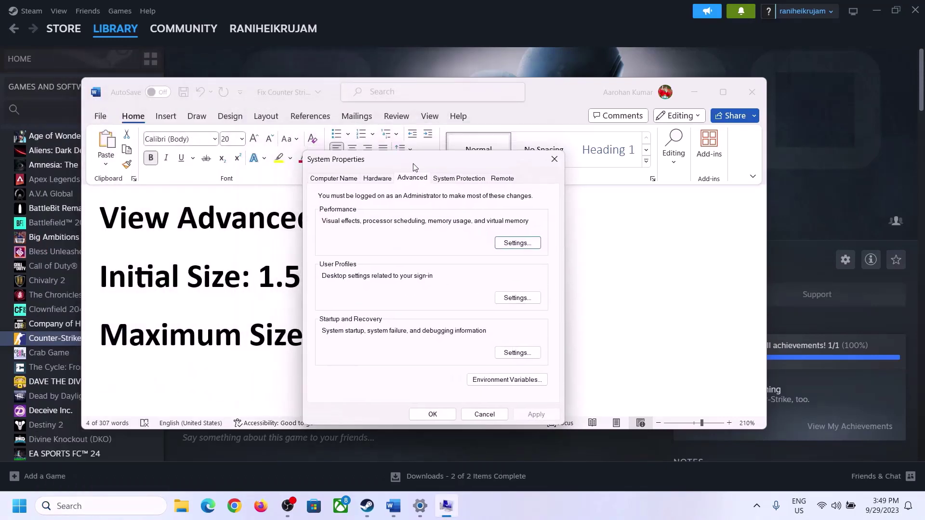
Open the Virtual Memory settings from Performance Options, turn off automatic paging file management and choose a custom size for drive C:
click(518, 244)
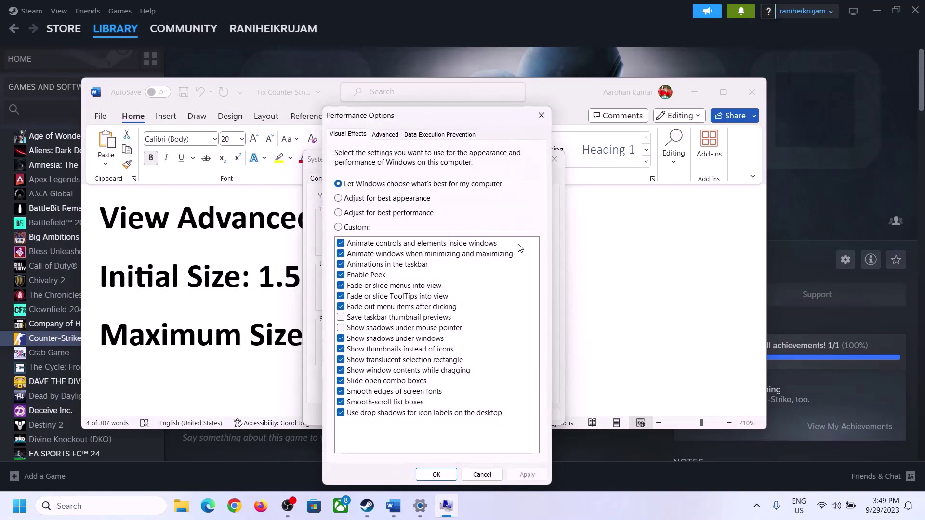
click(390, 137)
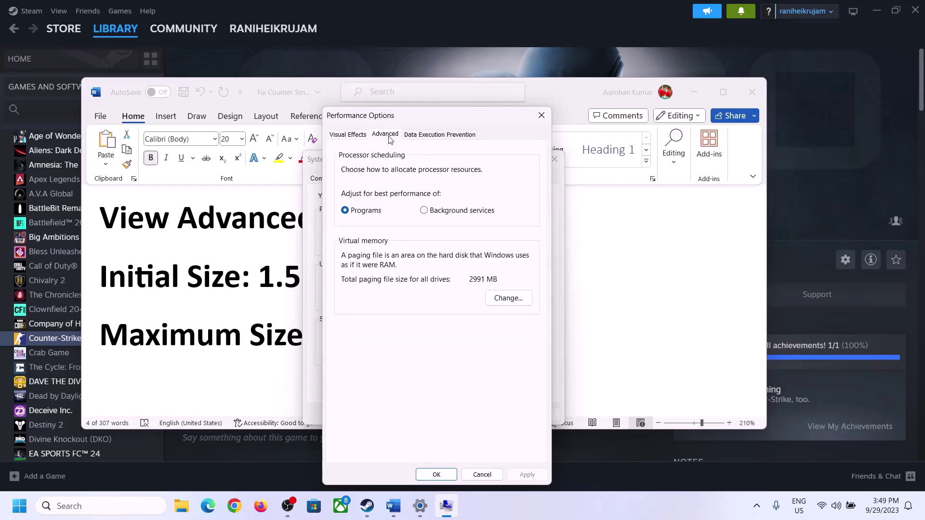
click(511, 299)
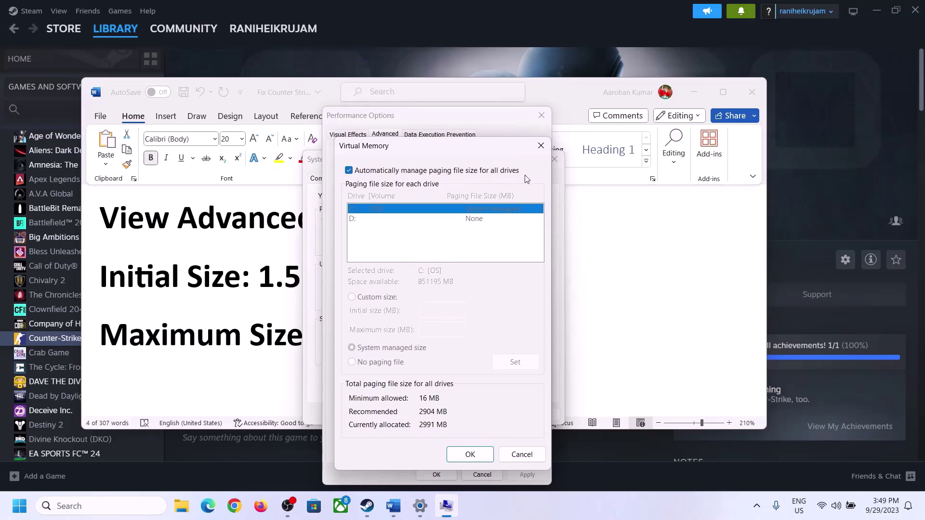
click(349, 170)
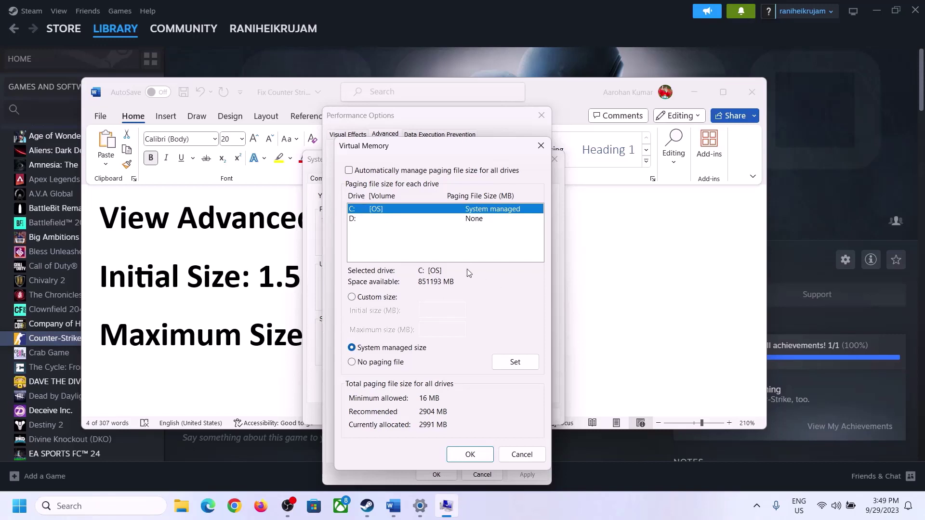
click(352, 298)
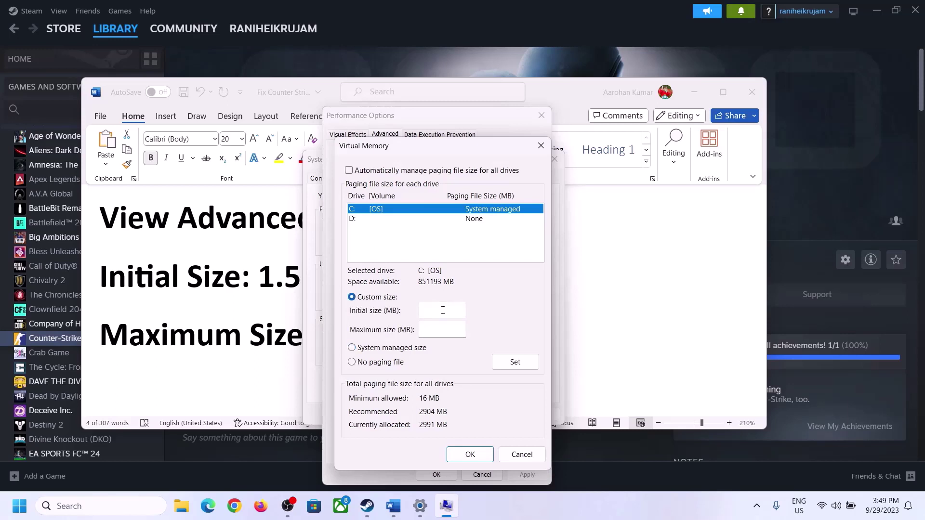
click(428, 311)
Check the initial size formula in the Word notes and look up the installed RAM on the Settings About page
click(250, 283)
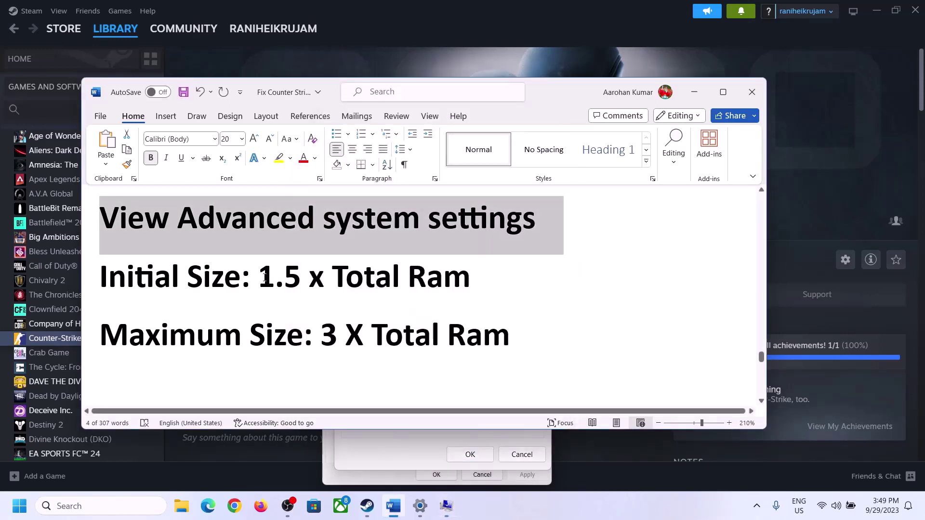
drag(260, 278, 429, 287)
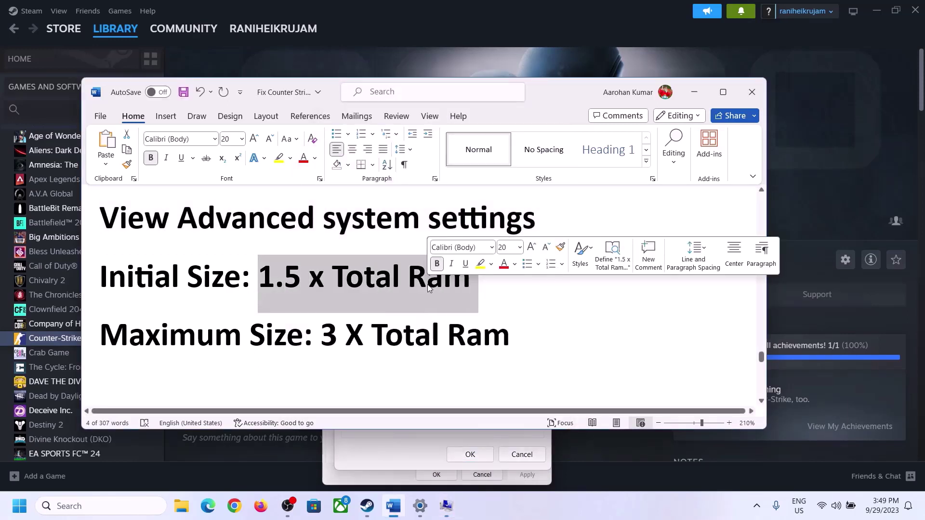
click(420, 507)
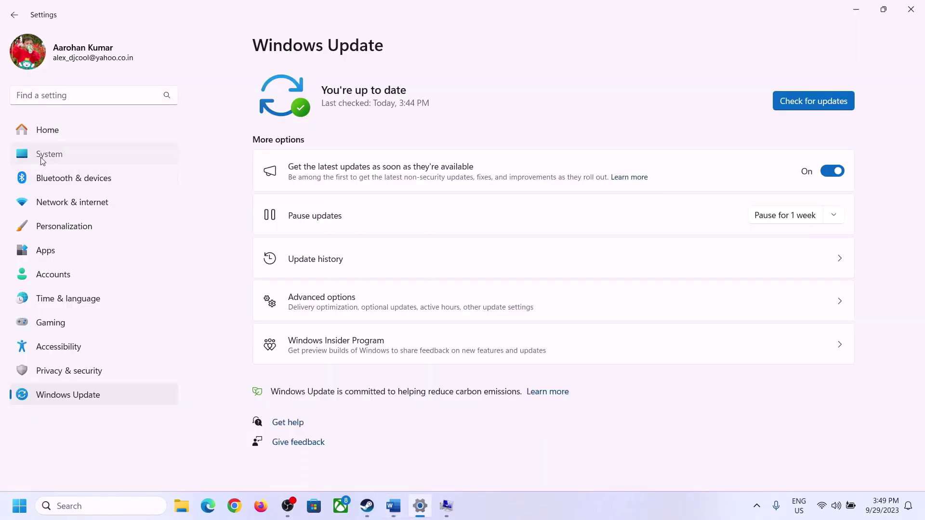
click(43, 159)
scroll(342, 351, down, 8)
click(309, 451)
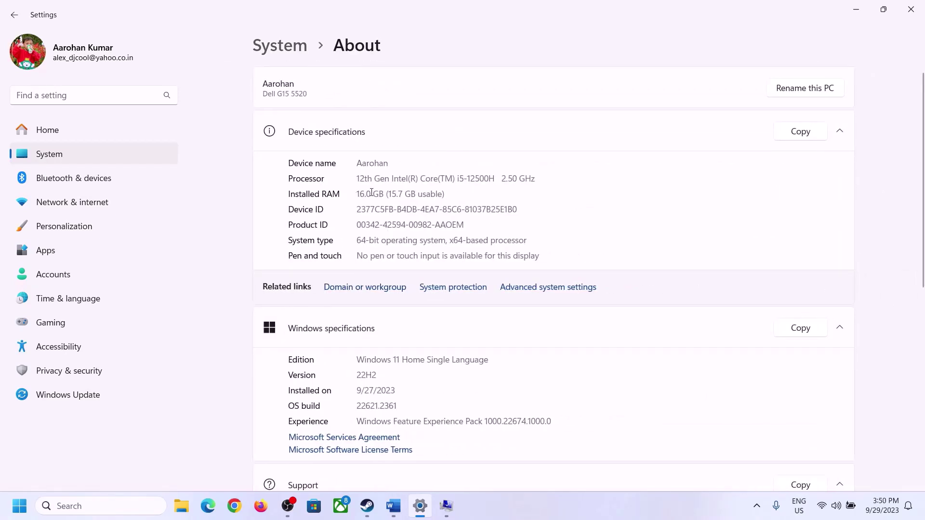
drag(366, 193, 352, 193)
click(371, 194)
drag(365, 193, 356, 189)
Launch Calculator with the Run command calc and bring it up alongside the formulas in the Word notes
click(439, 504)
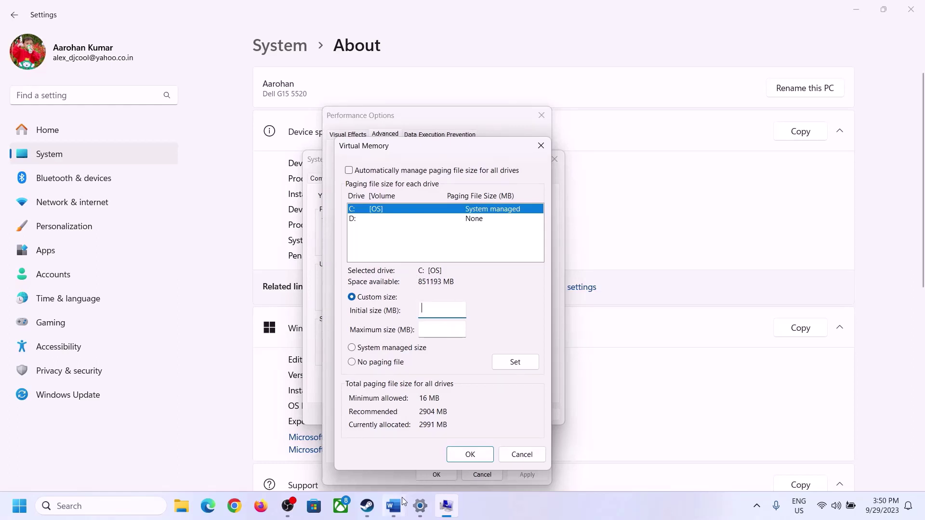
mouse_move(420, 505)
key(super+r)
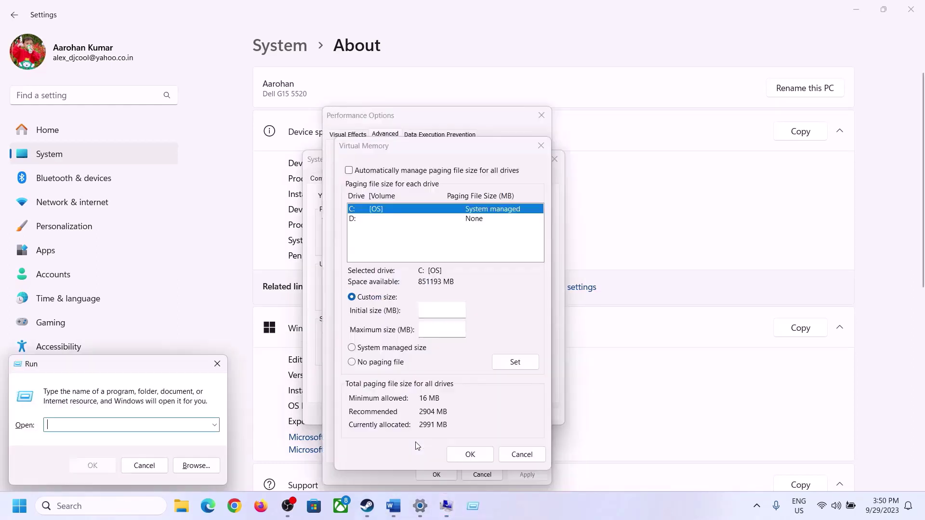
text(ca)
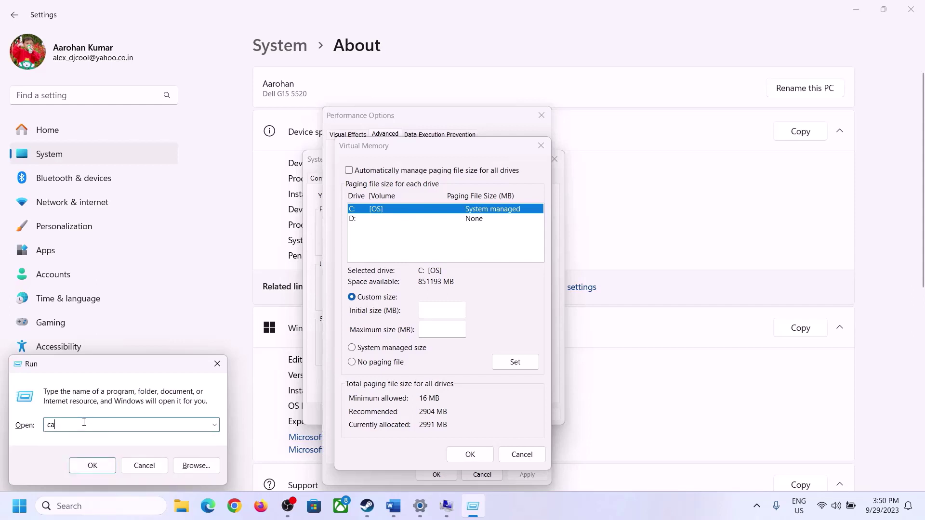
text(lc)
click(78, 466)
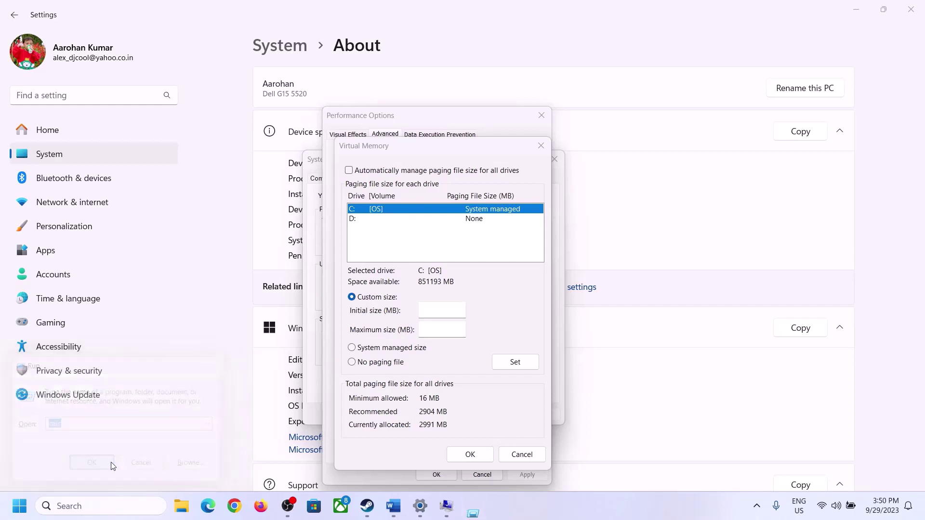
drag(114, 16, 674, 157)
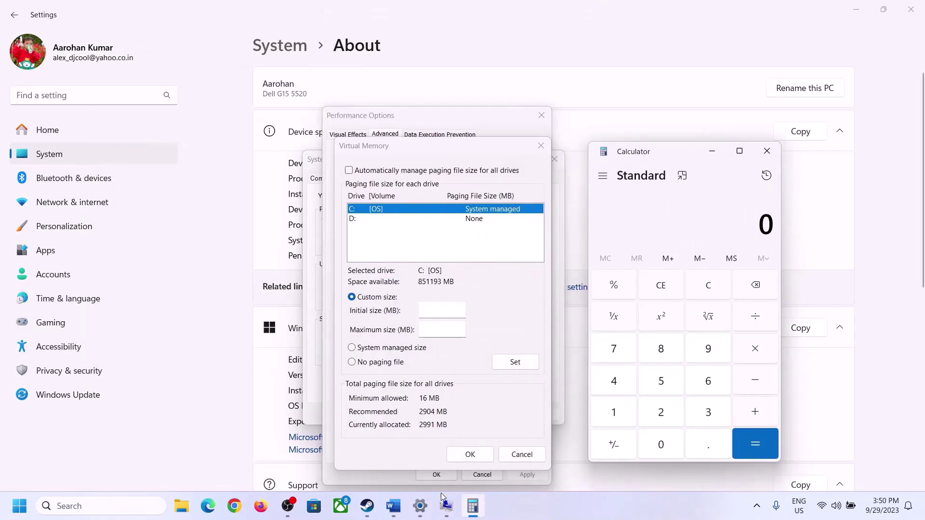
click(393, 514)
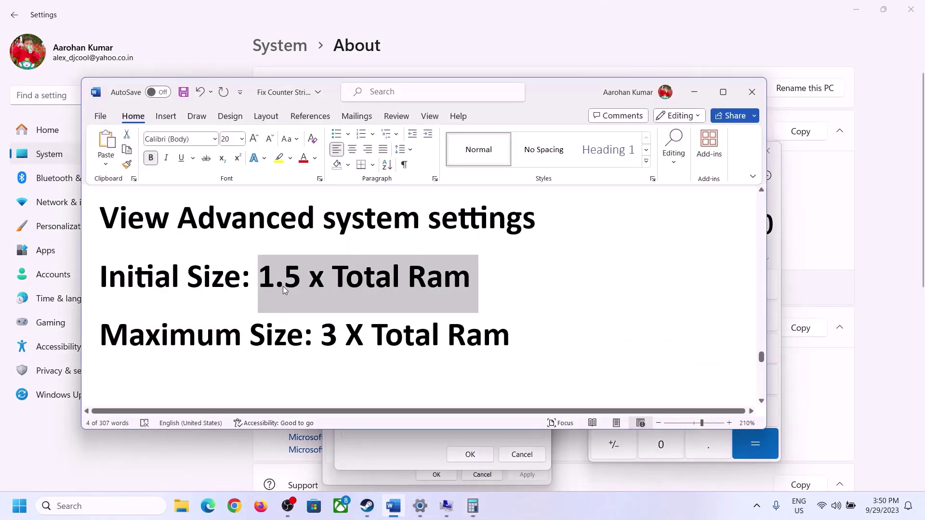
click(473, 506)
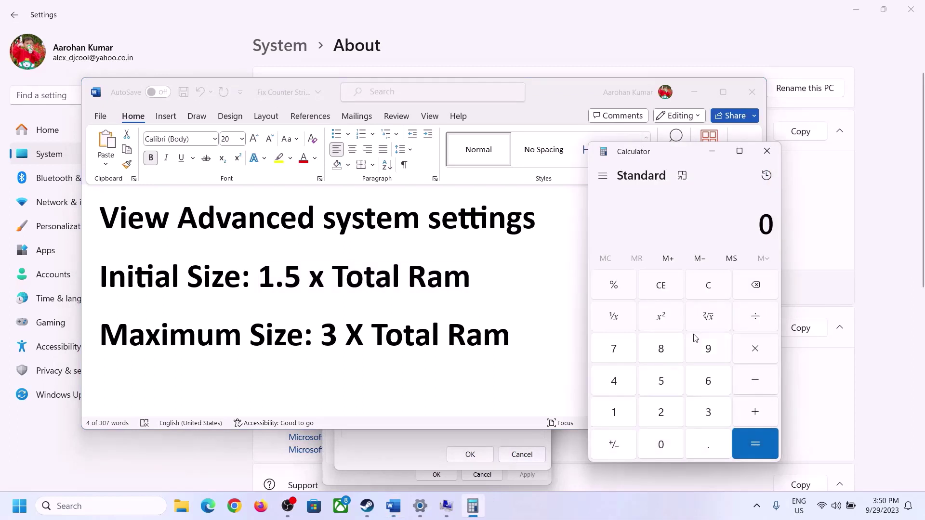
click(615, 417)
click(704, 389)
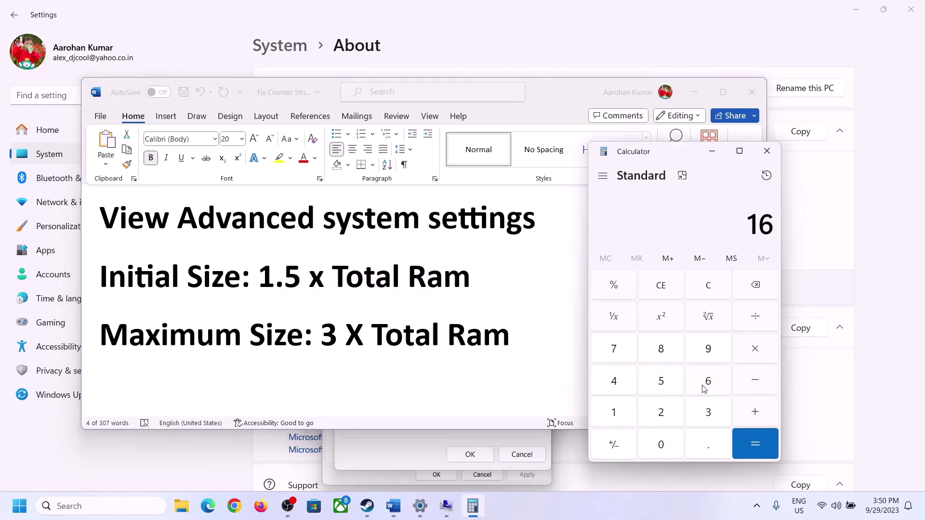
click(707, 295)
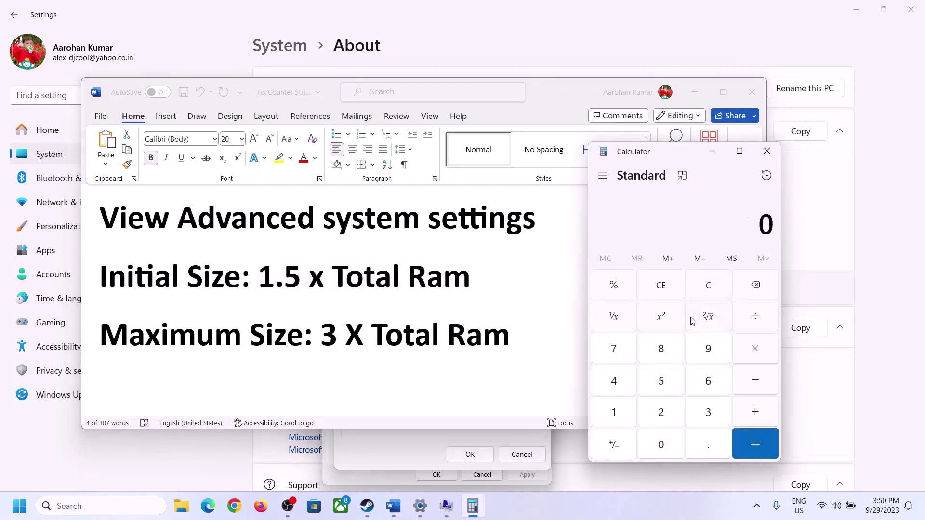
Convert the 16 GB of RAM to megabytes in Calculator by computing 16 × 1024
click(621, 414)
click(694, 387)
click(618, 418)
click(664, 453)
click(662, 414)
click(628, 392)
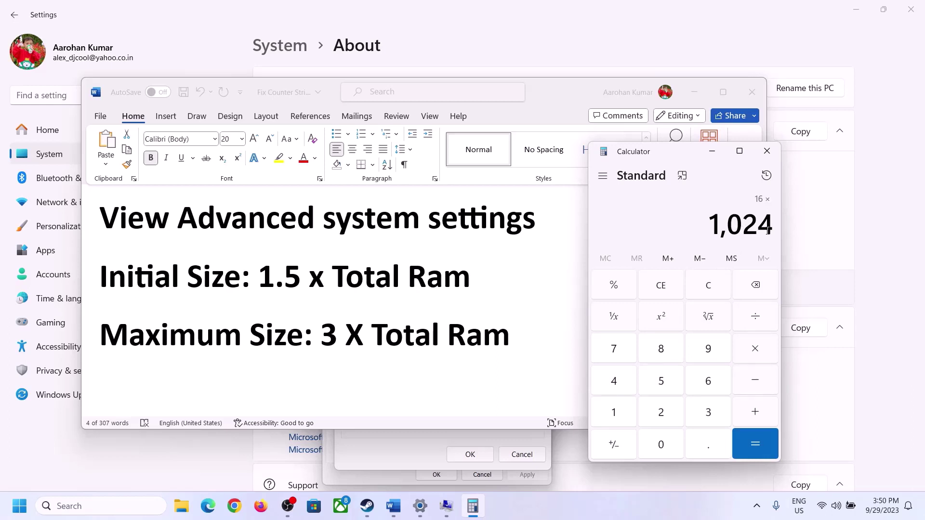
click(754, 444)
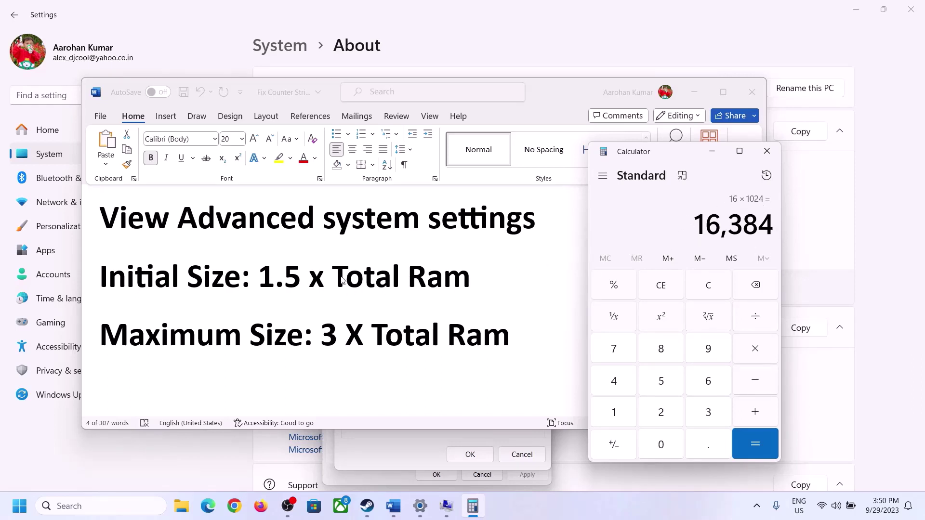
Multiply the converted RAM by 1.5 in Calculator and enter 24576 MB as the initial paging file size for drive C:
click(758, 353)
click(625, 413)
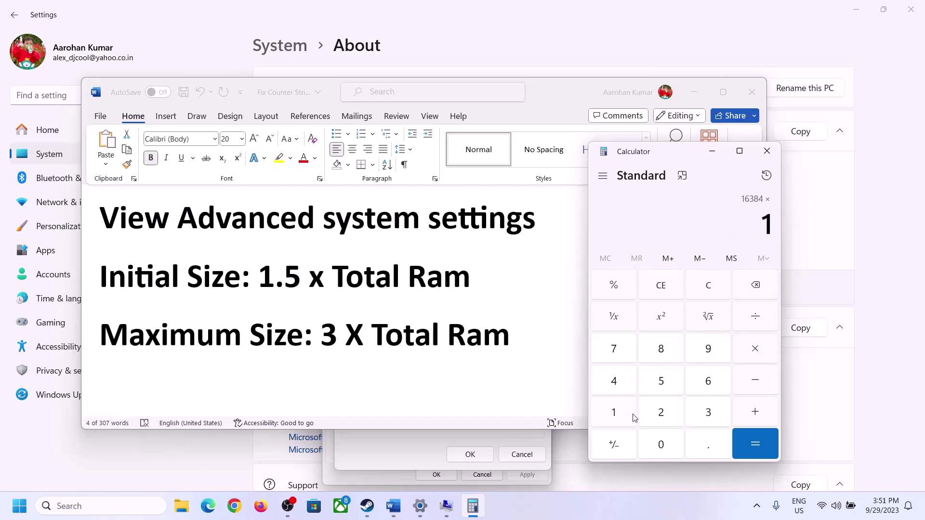
click(704, 449)
click(668, 387)
click(754, 439)
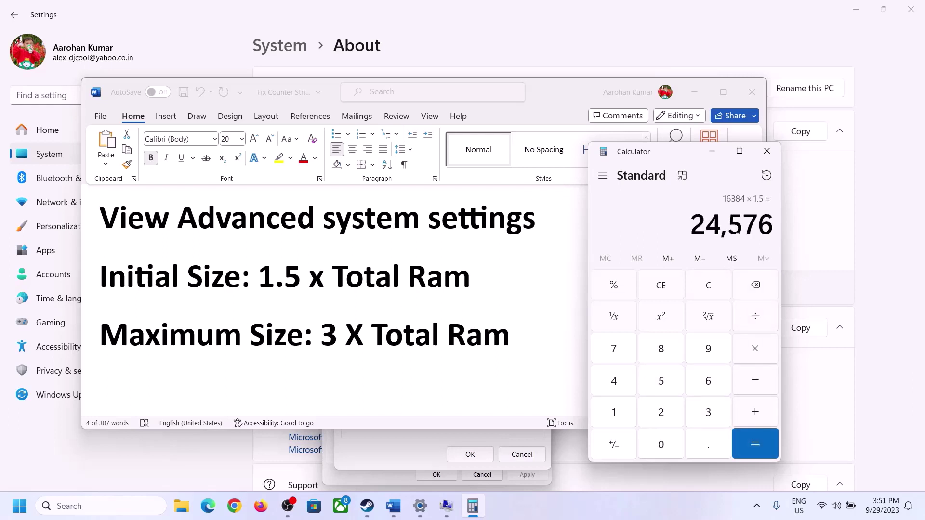
click(408, 453)
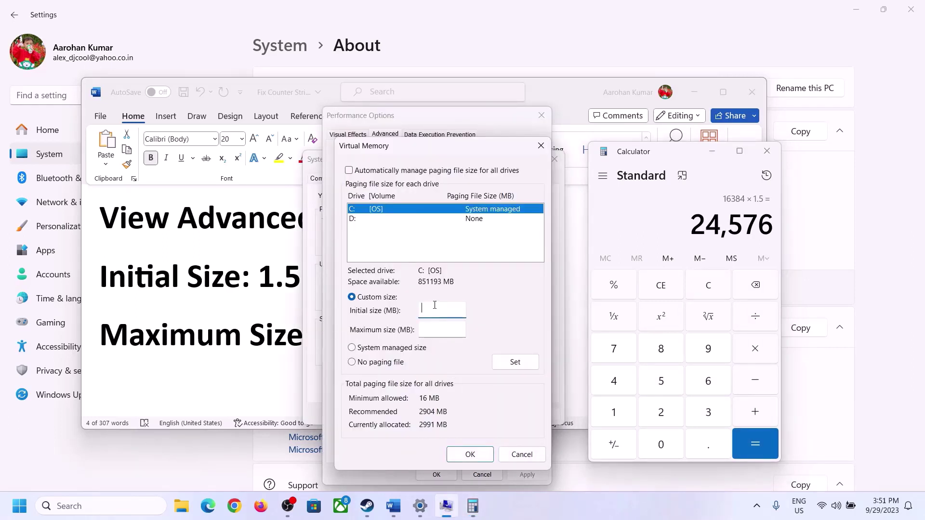
text(24576)
click(462, 328)
Check the maximum size formula in the Word notes, clear Calculator and recheck the installed RAM in Settings
key(alt+Tab)
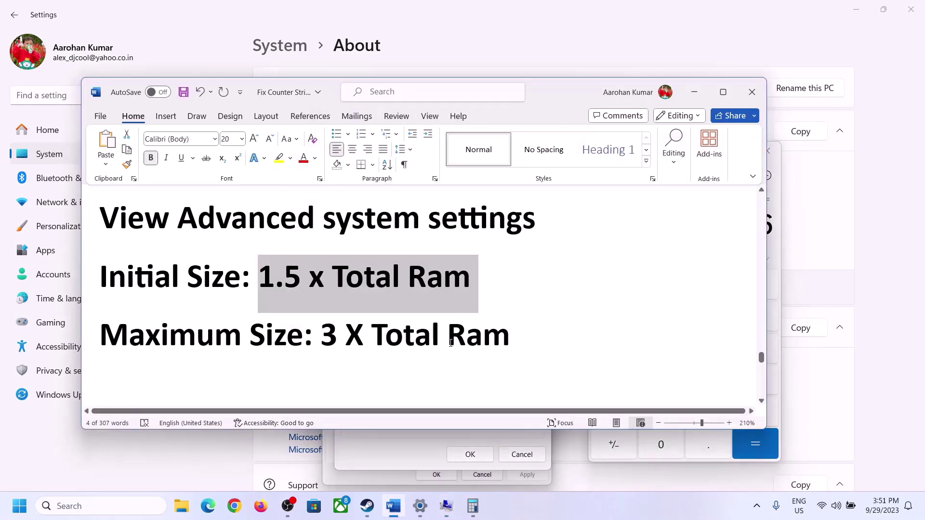
click(777, 255)
click(708, 285)
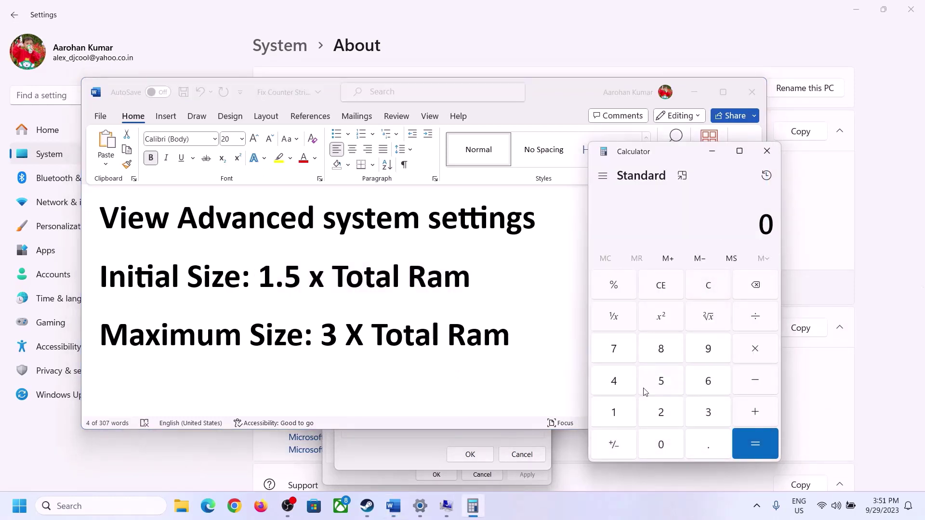
click(420, 506)
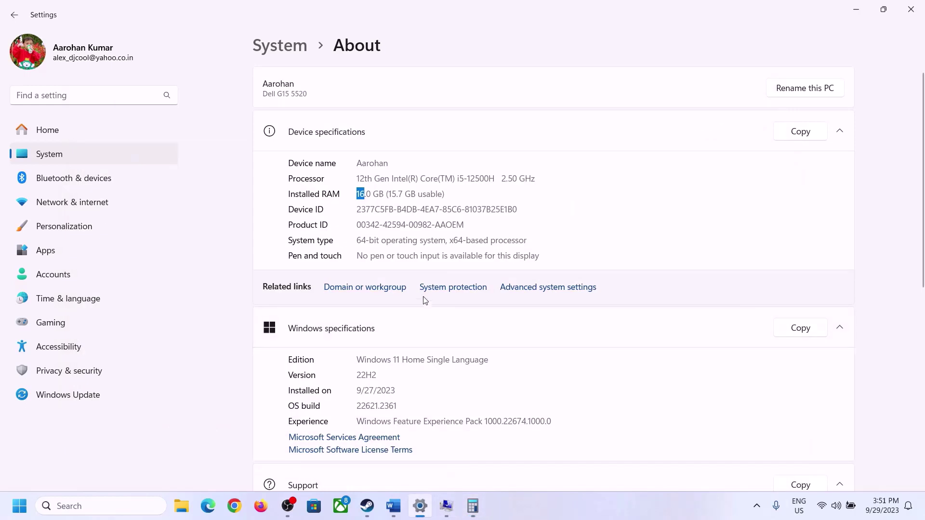
click(472, 505)
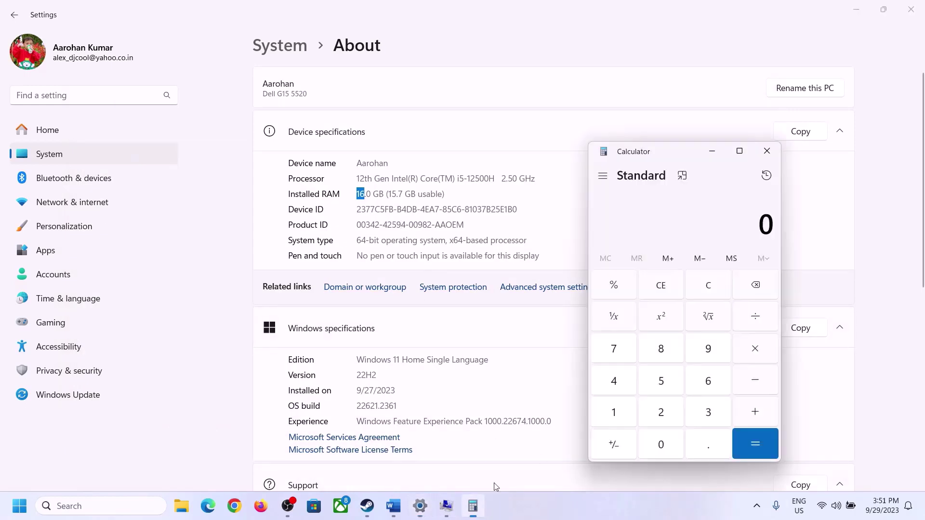
Compute 16 × 1024 in Calculator again to get the RAM in megabytes for the maximum size
click(625, 408)
click(705, 382)
click(751, 350)
click(620, 409)
click(658, 441)
click(661, 412)
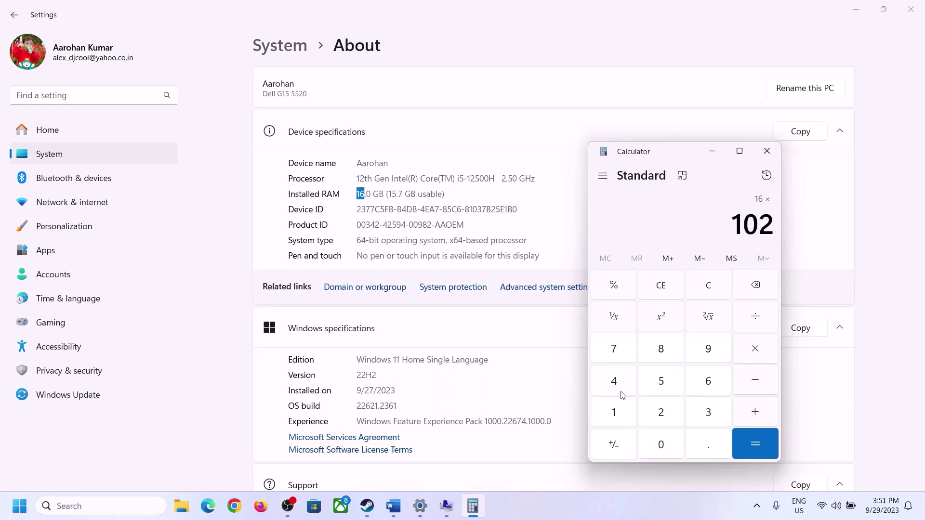
click(617, 381)
click(744, 456)
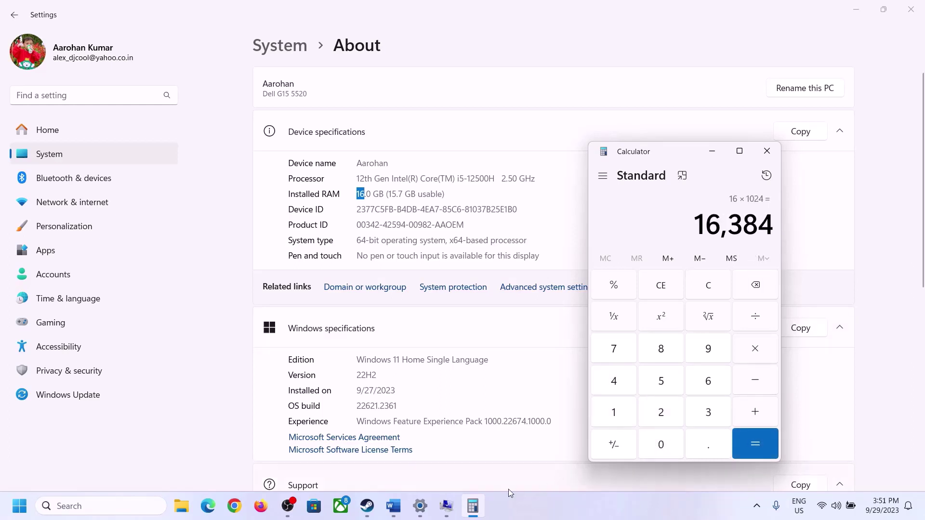
Multiply the RAM in megabytes by 3 in Calculator and enter 49152 MB as the maximum paging file size for drive C:
click(393, 506)
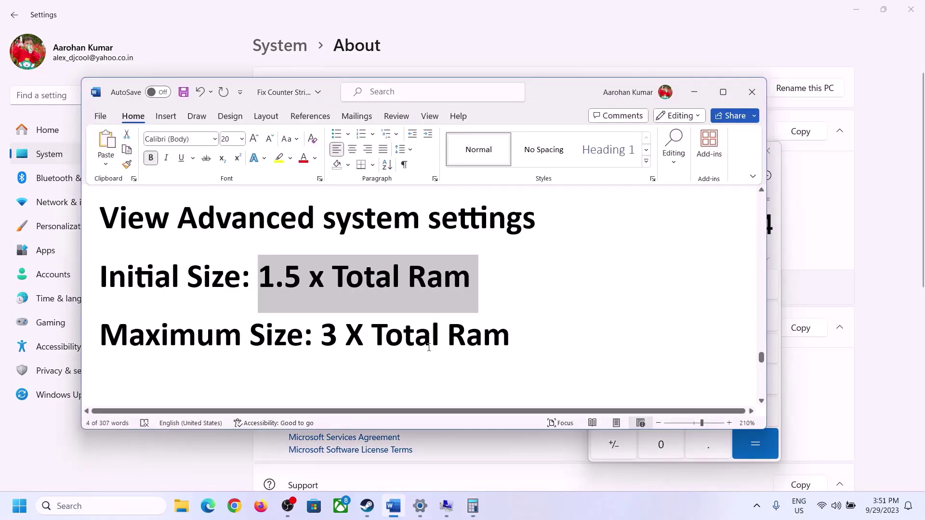
click(472, 505)
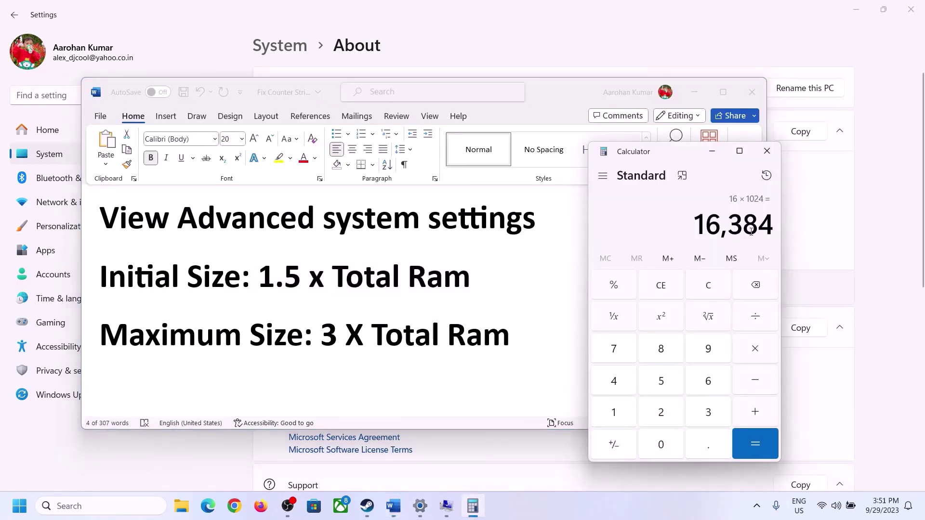
click(755, 350)
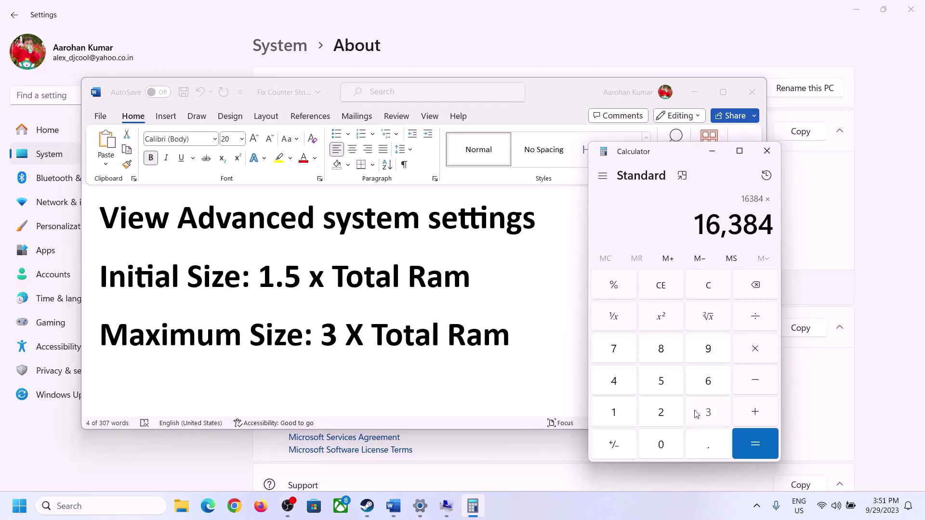
click(696, 414)
click(761, 442)
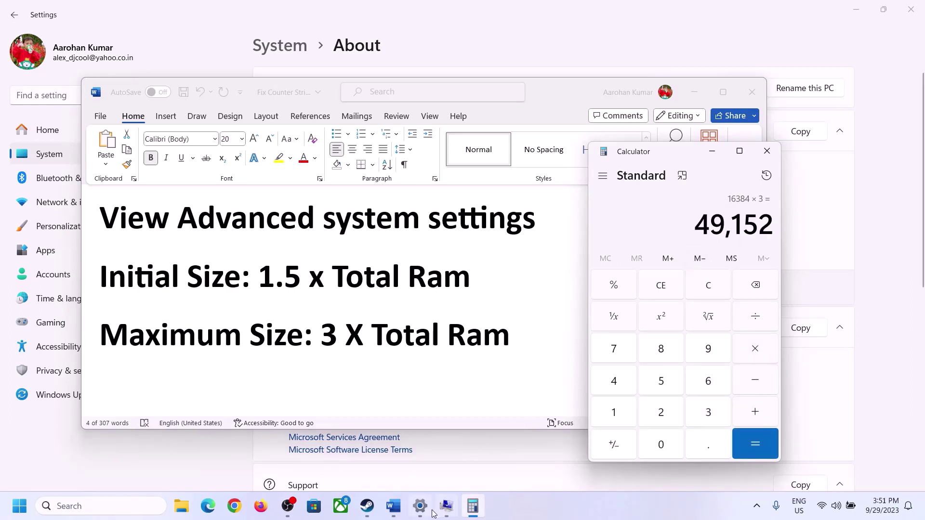
click(467, 475)
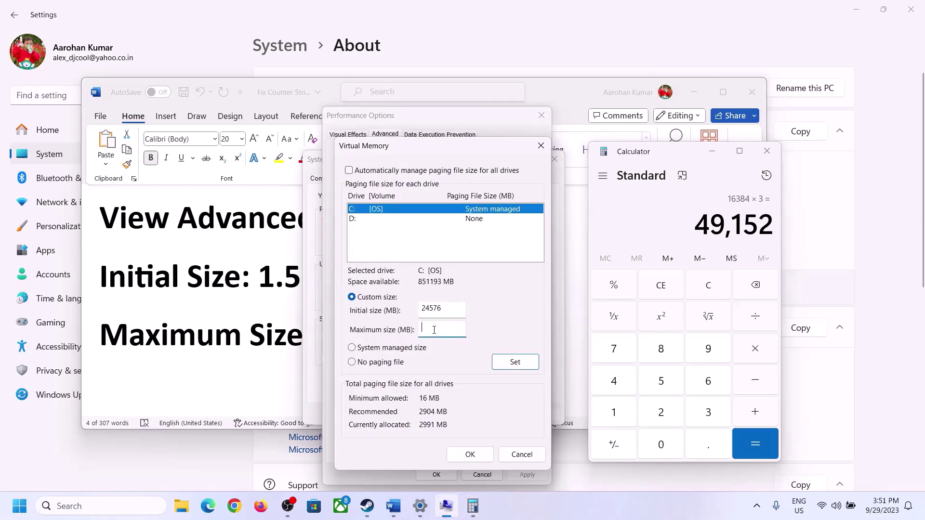
text(9152)
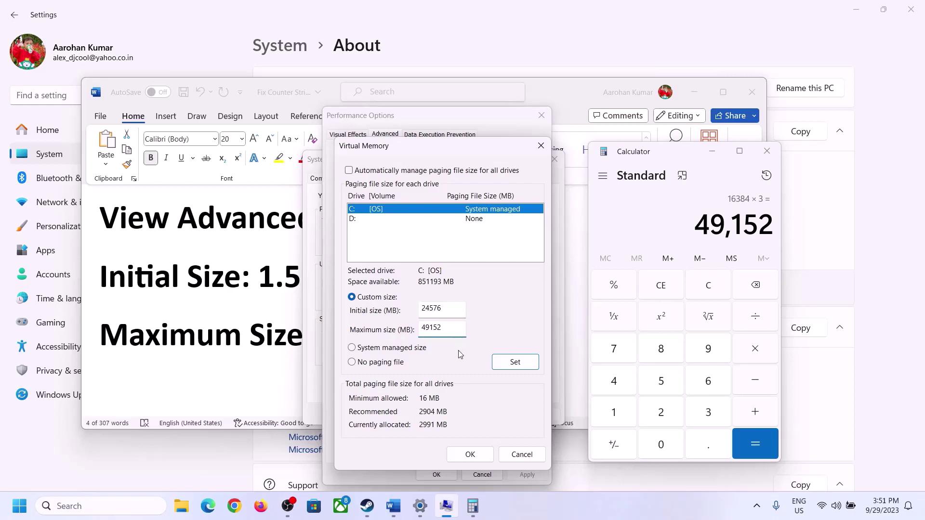
Apply the custom paging file size to drive C:, confirm the virtual memory and system dialogs, and dismiss the restart prompt
click(515, 362)
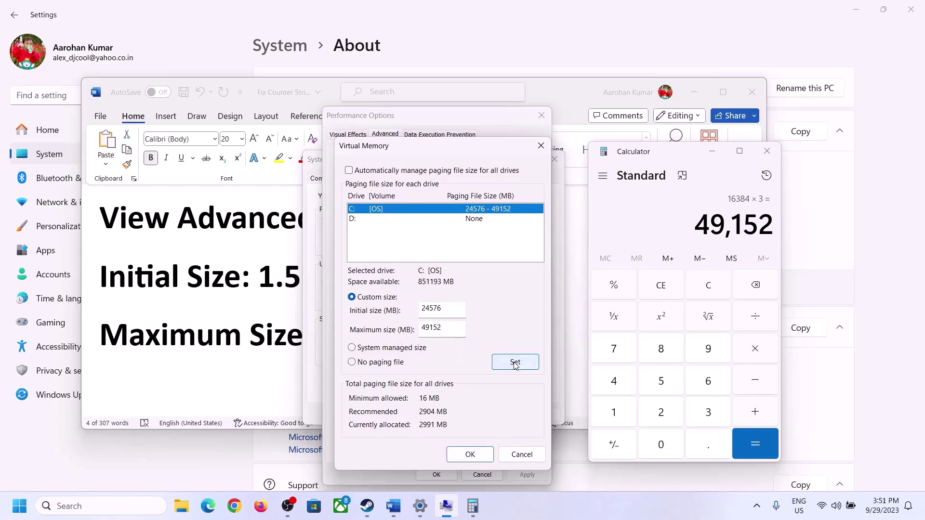
click(471, 454)
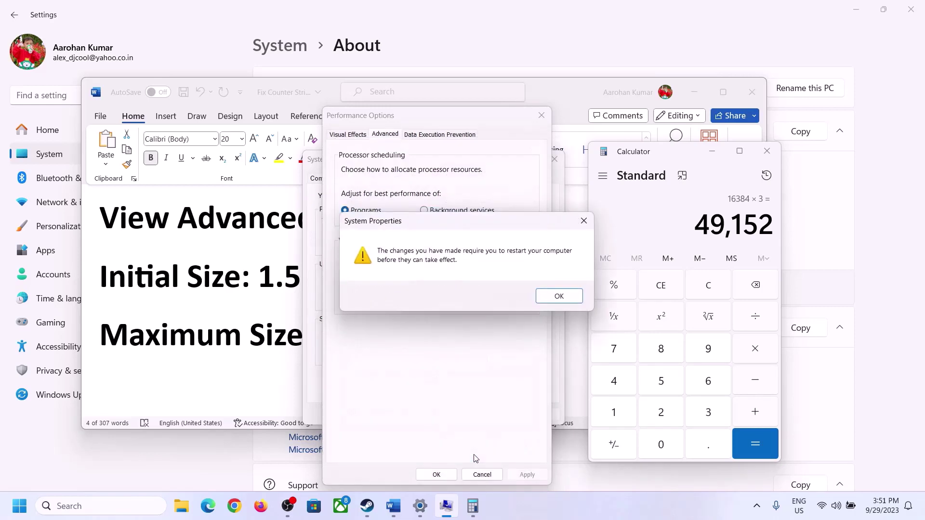
click(573, 297)
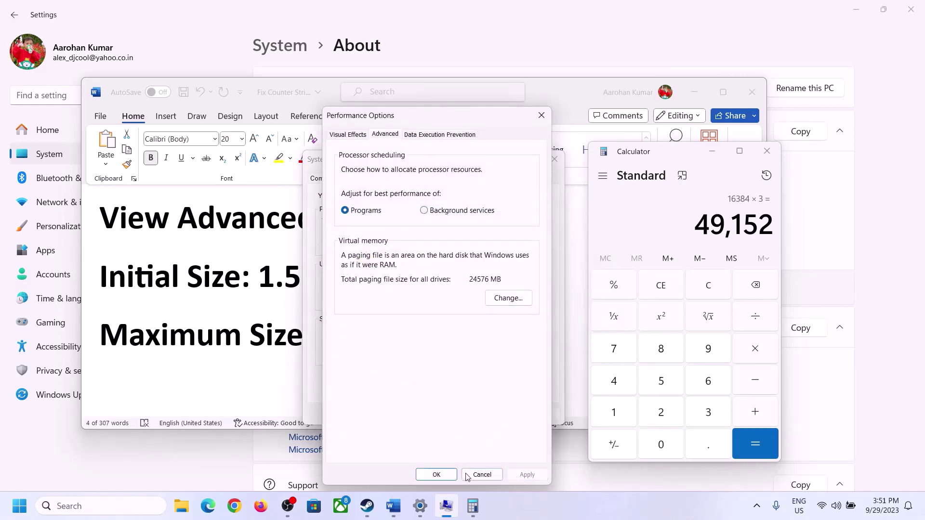
click(437, 476)
click(431, 414)
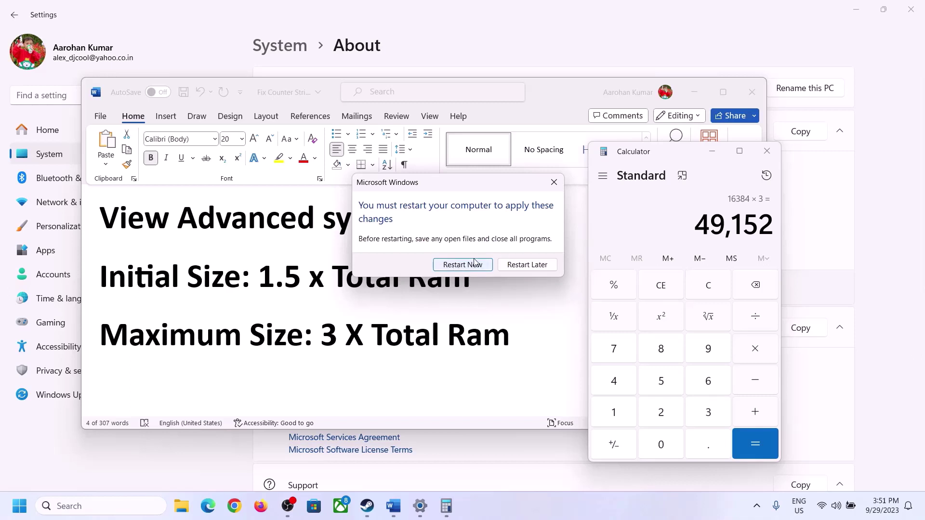
click(553, 183)
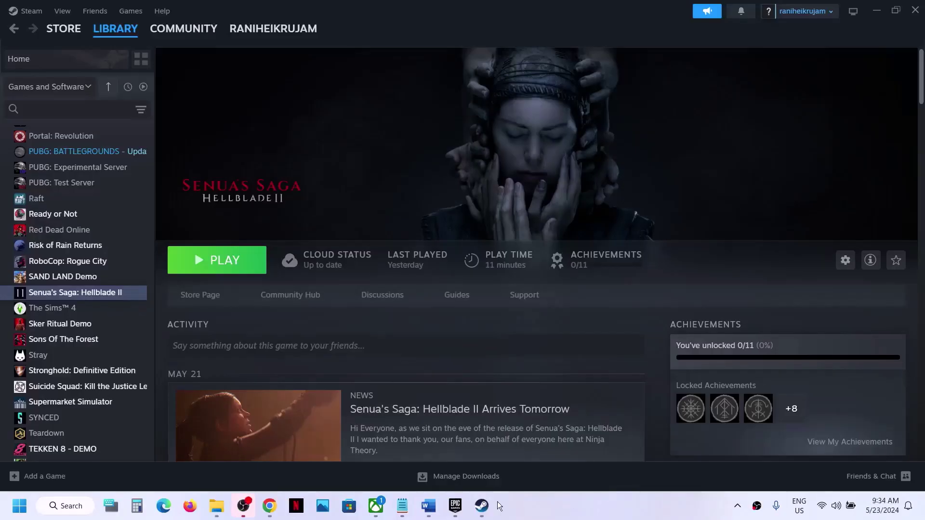
Switch to the Word notes and read Step 8 on undervolting, external devices, third-party services and the Steam Overlay
click(428, 505)
scroll(437, 455, down, 6)
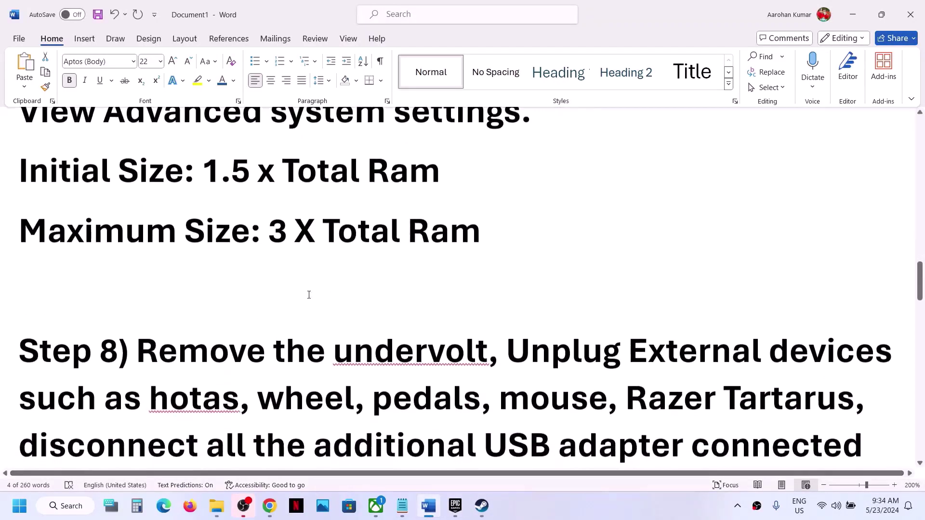
drag(155, 263, 415, 266)
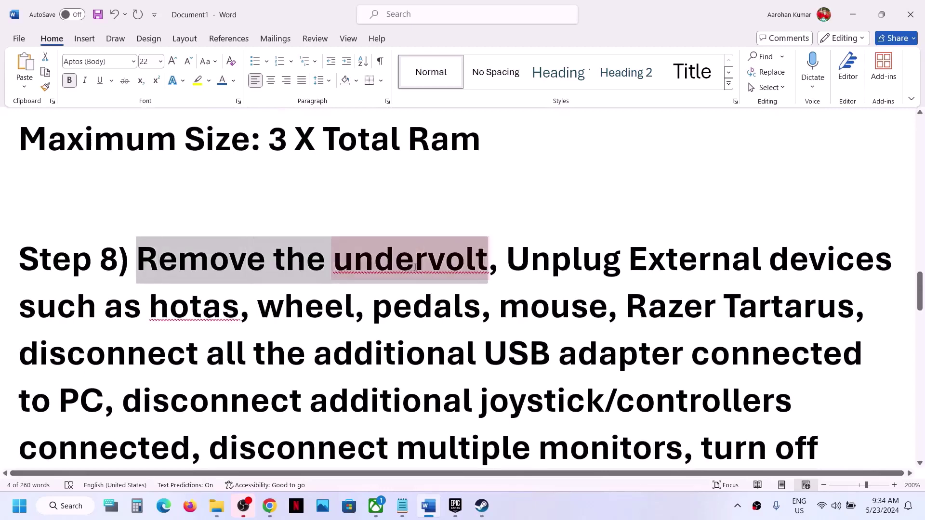
drag(507, 262, 104, 399)
scroll(216, 254, down, 3)
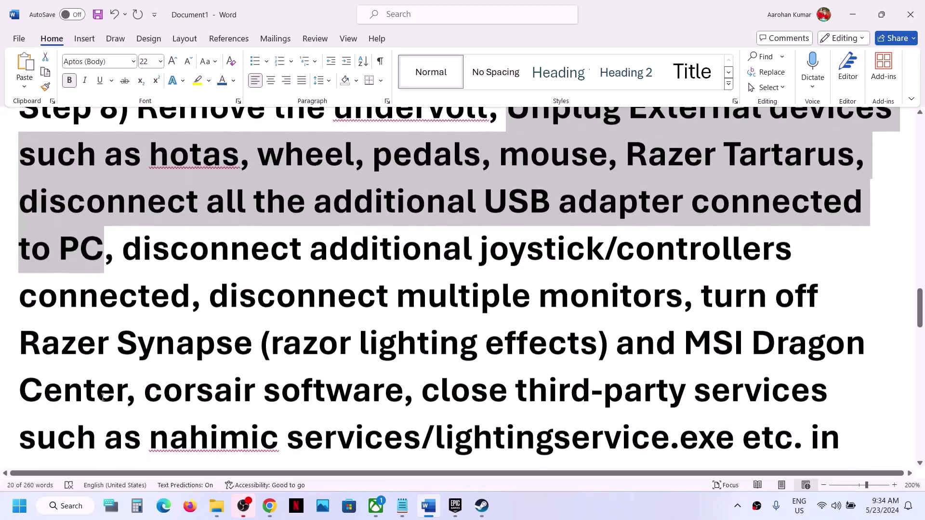
drag(127, 251, 187, 303)
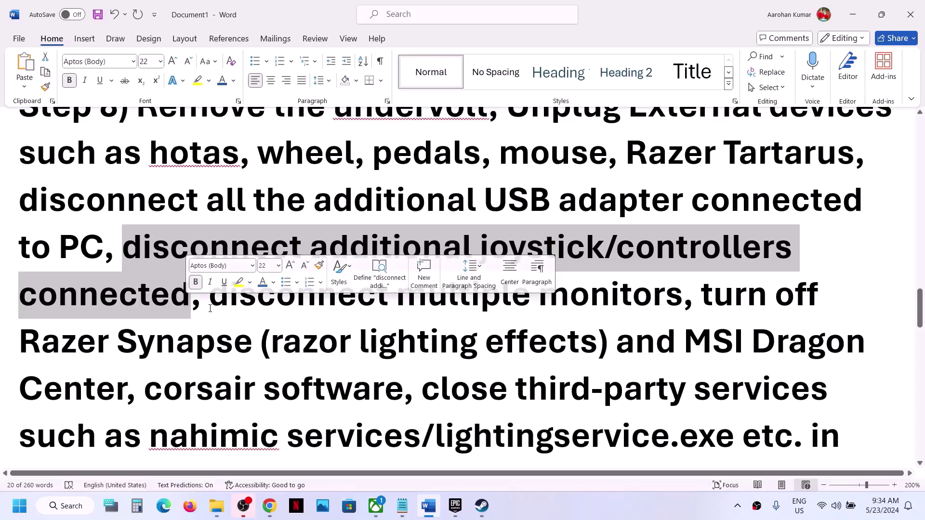
click(210, 302)
drag(210, 302, 792, 435)
scroll(537, 354, down, 1)
scroll(537, 353, down, 2)
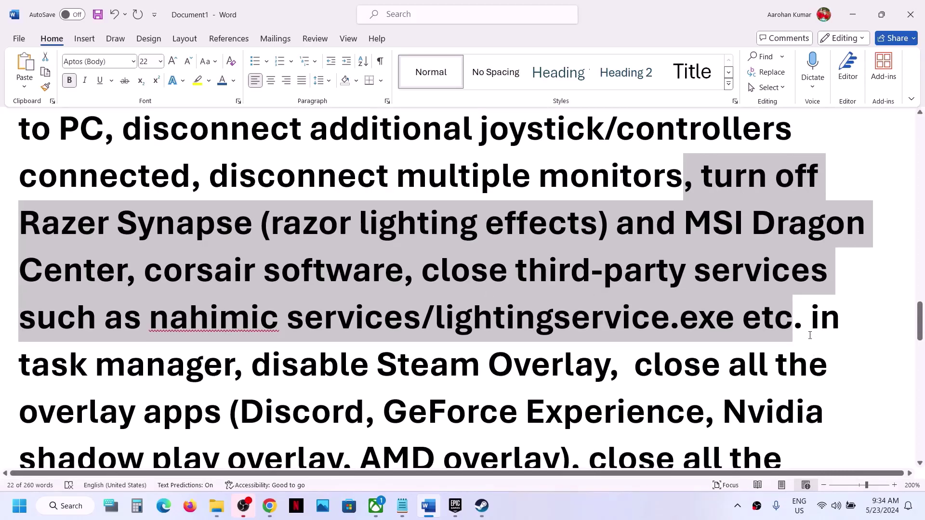
scroll(660, 344, down, 2)
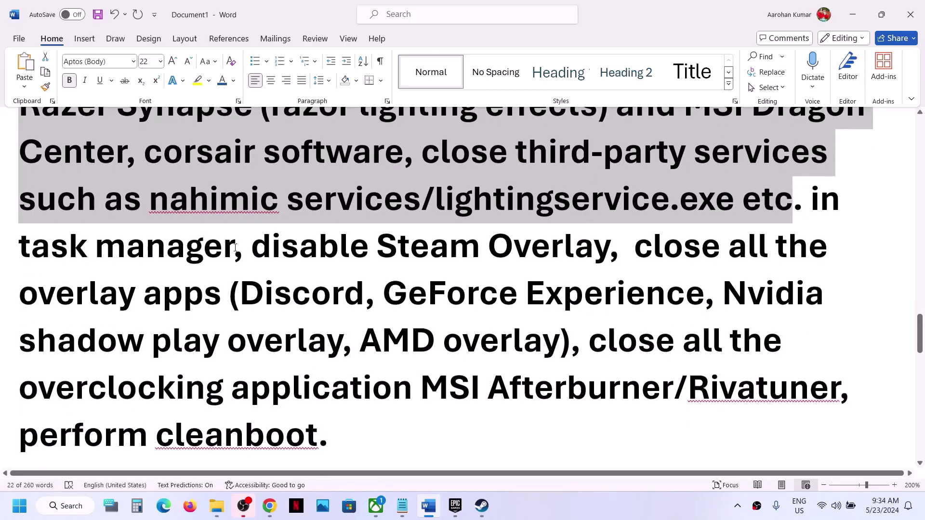
drag(250, 251, 609, 252)
Switch to Steam and turn off the in-game Steam Overlay in the properties of Senua's Saga: Hellblade II
click(483, 507)
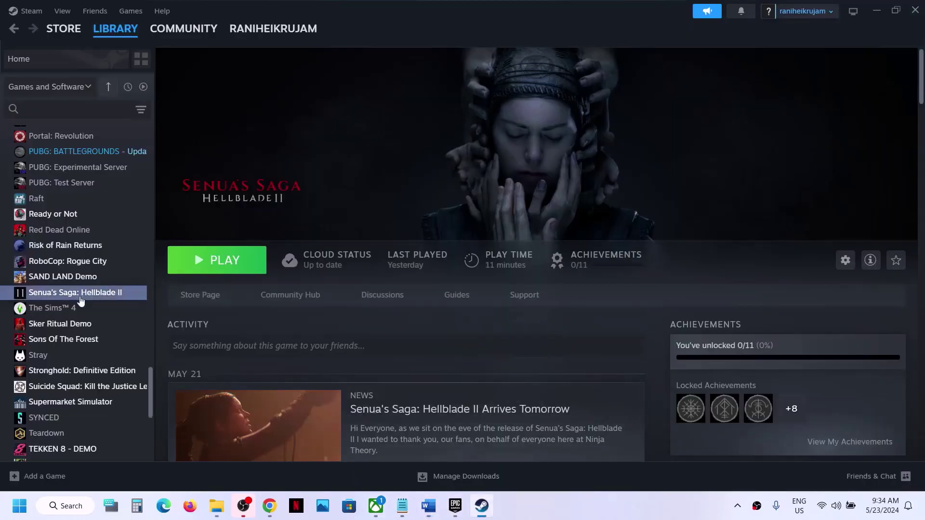
right_click(80, 298)
click(121, 389)
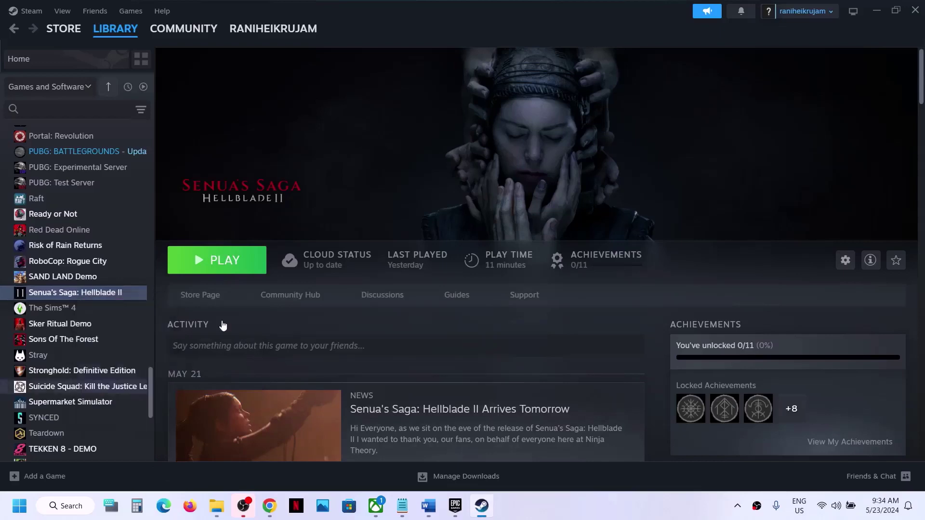
click(684, 124)
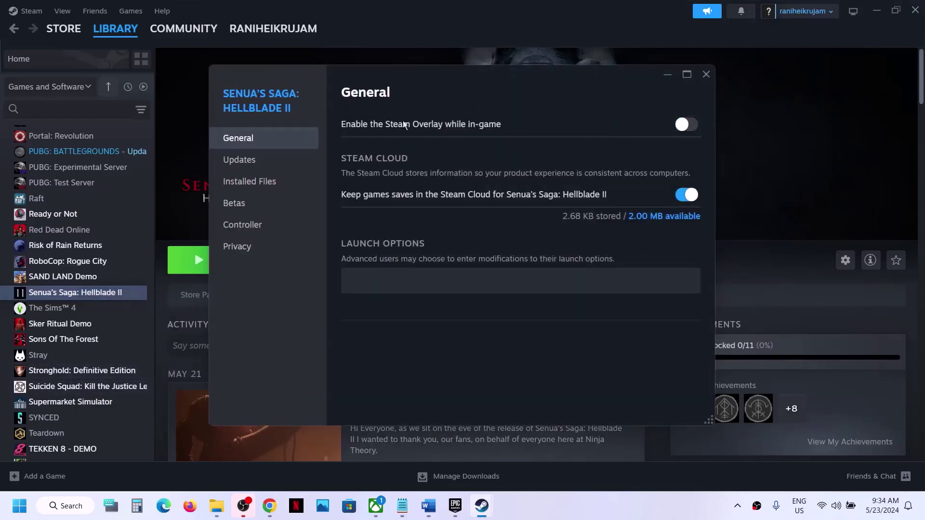
click(706, 74)
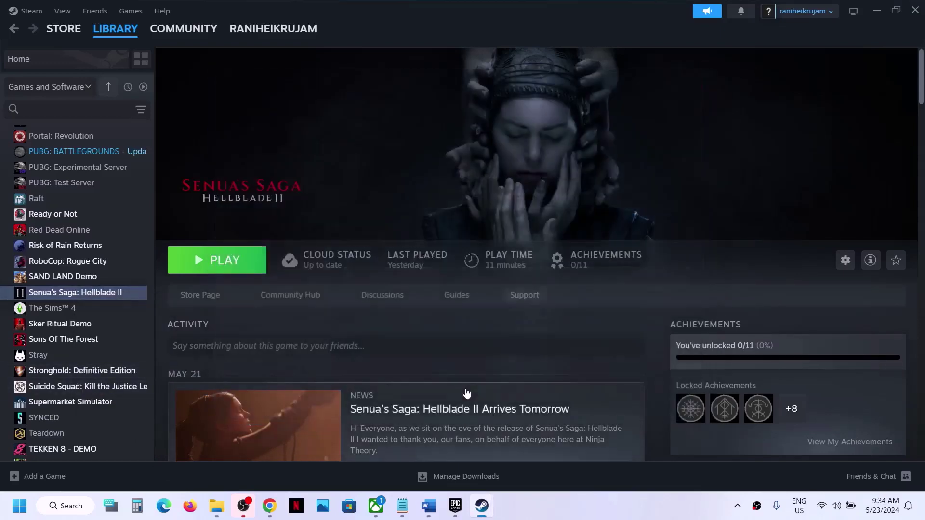
Return to the Word notes and read the rest of Step 8 on overlay apps, overclocking applications and clean boot
click(429, 504)
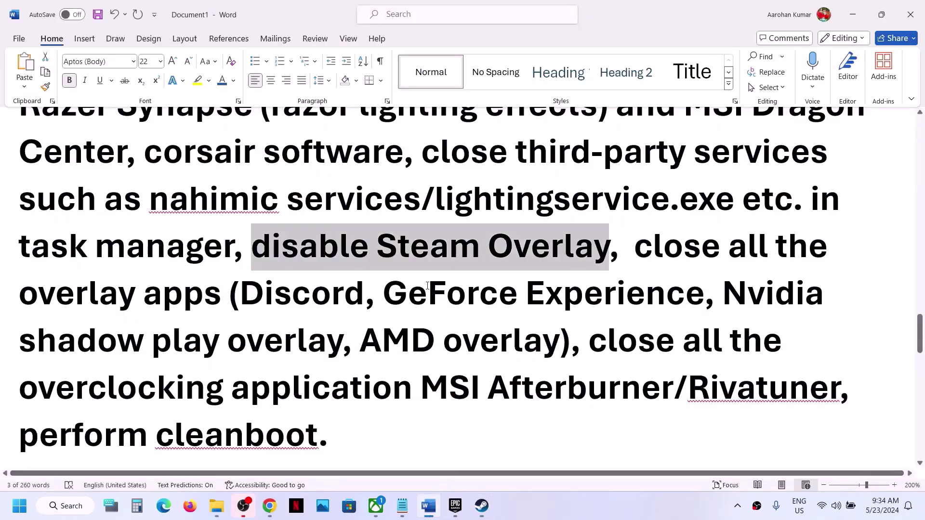
drag(240, 295, 703, 296)
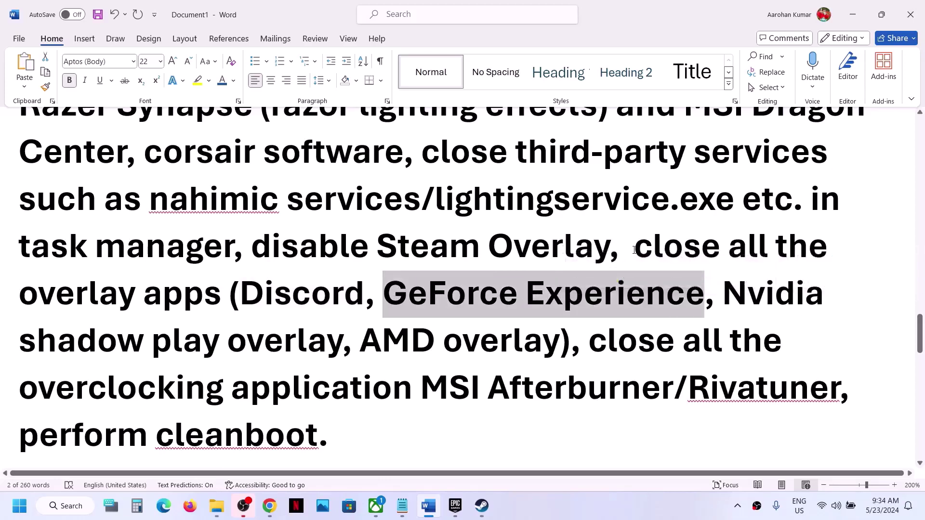
drag(633, 250, 231, 297)
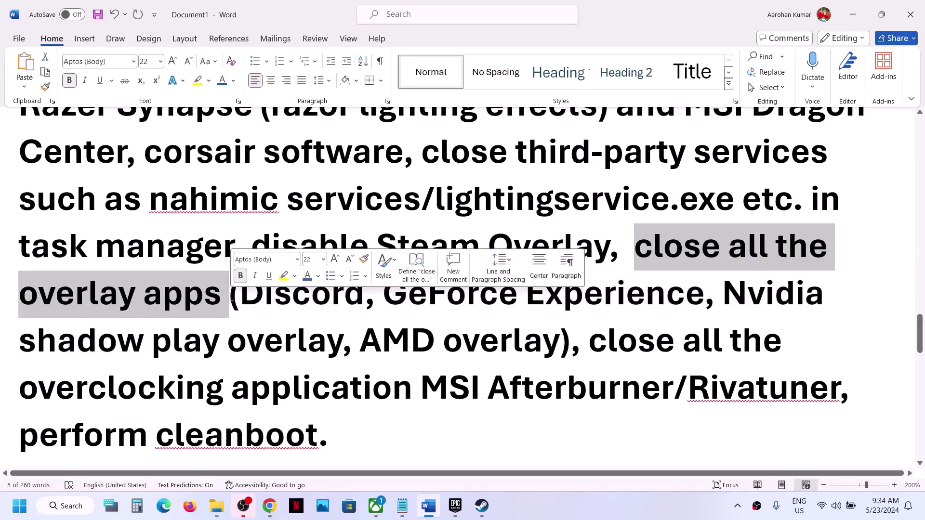
scroll(232, 297, down, 2)
drag(590, 211, 563, 264)
click(149, 304)
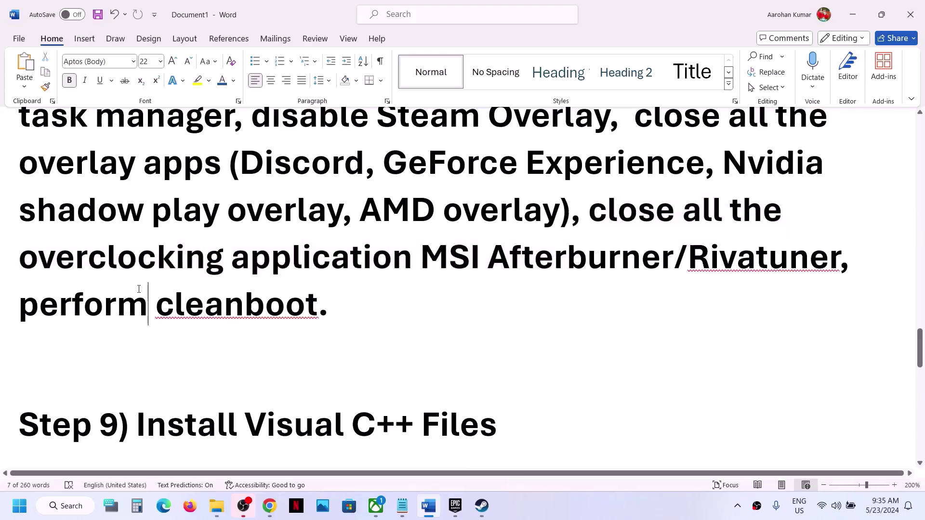
drag(44, 264, 185, 263)
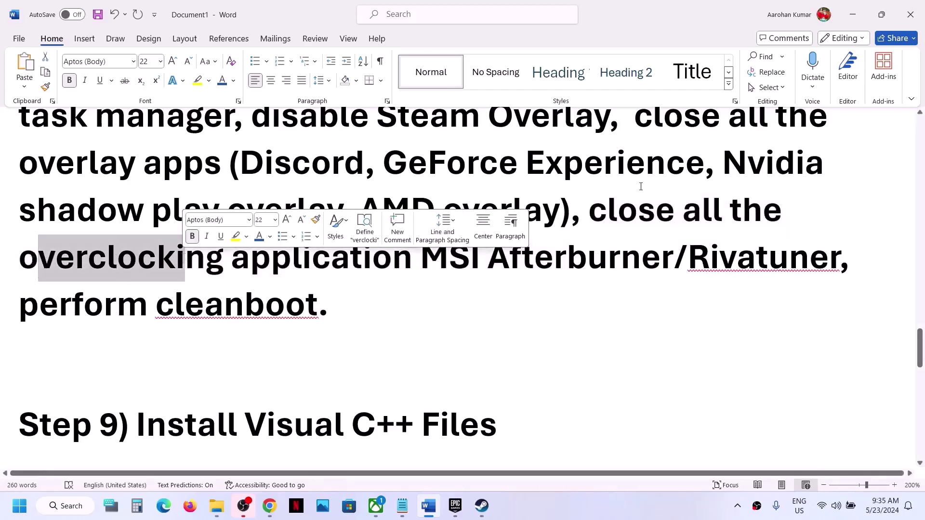
drag(602, 208, 392, 260)
drag(318, 304, 19, 304)
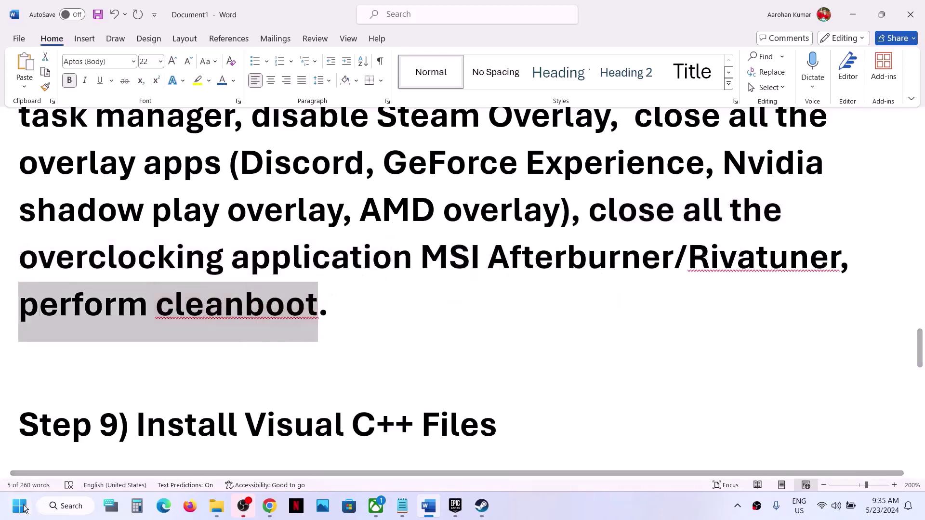
Open System Configuration, hide all Microsoft services in the services list and accept the settings
click(17, 506)
text(syste)
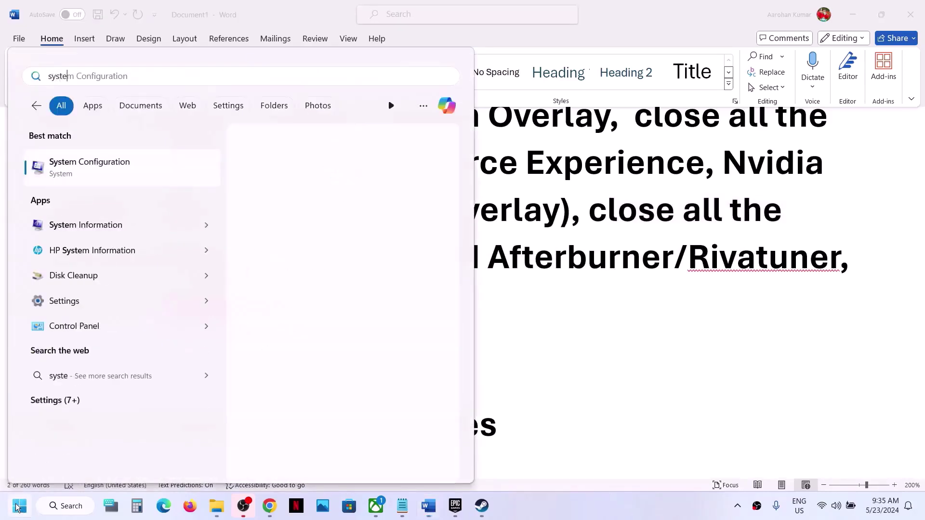
text(m co)
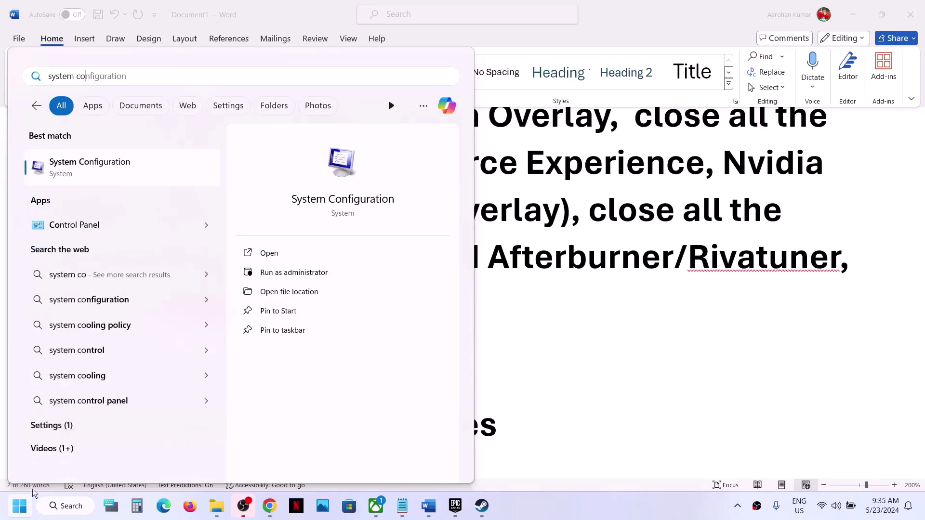
click(114, 174)
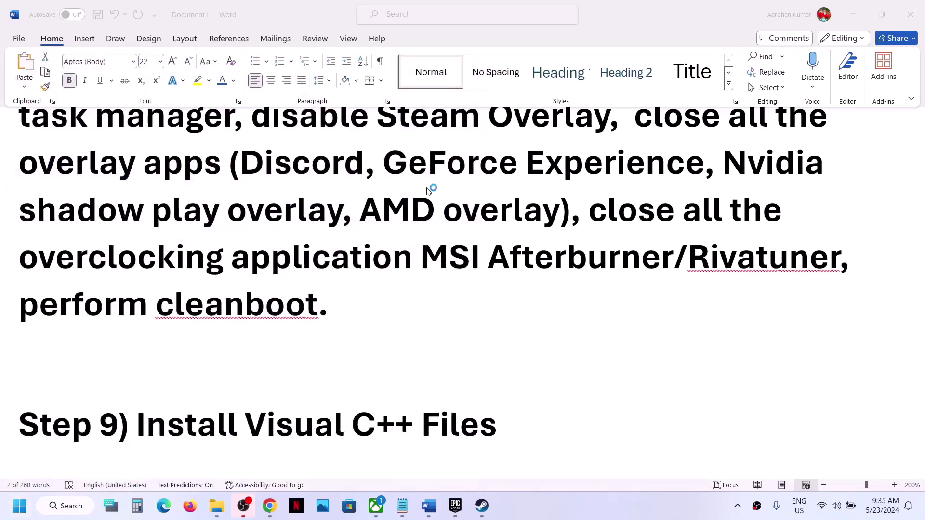
click(372, 159)
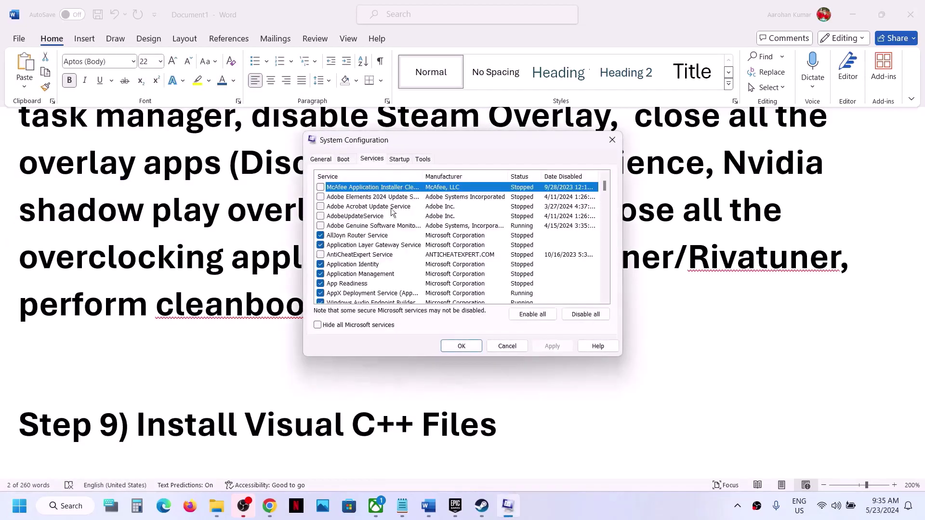
click(319, 325)
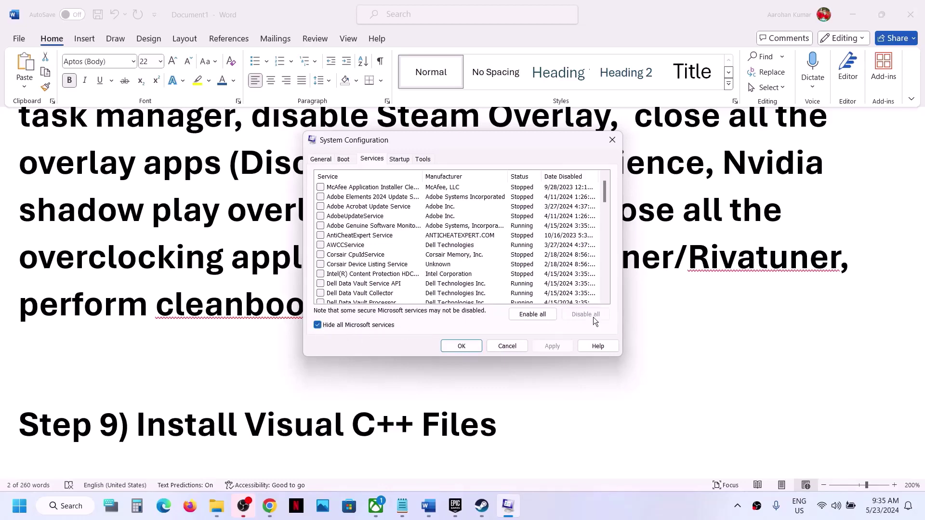
click(465, 346)
Copy the Visual C++ link from Step 9 of the notes and open it in a new Chrome tab
scroll(358, 335, down, 5)
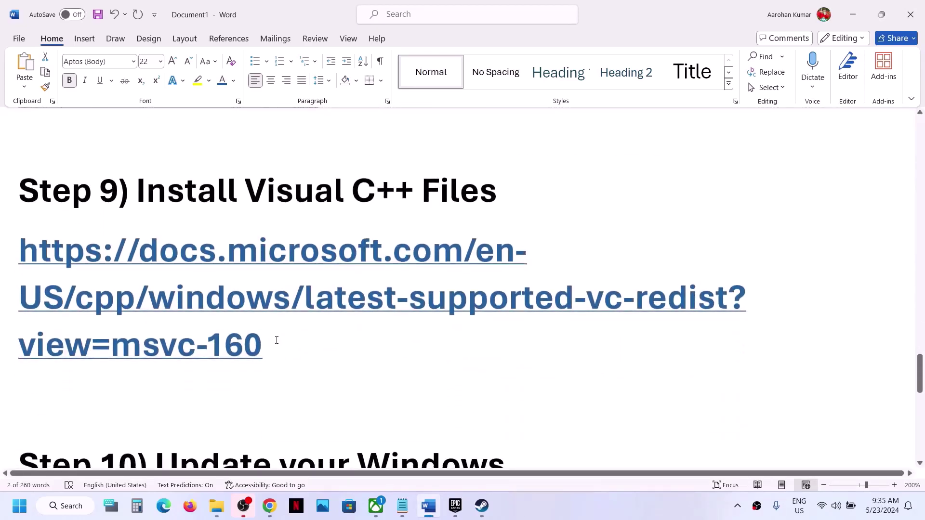
triple_click(70, 289)
key(ctrl+c)
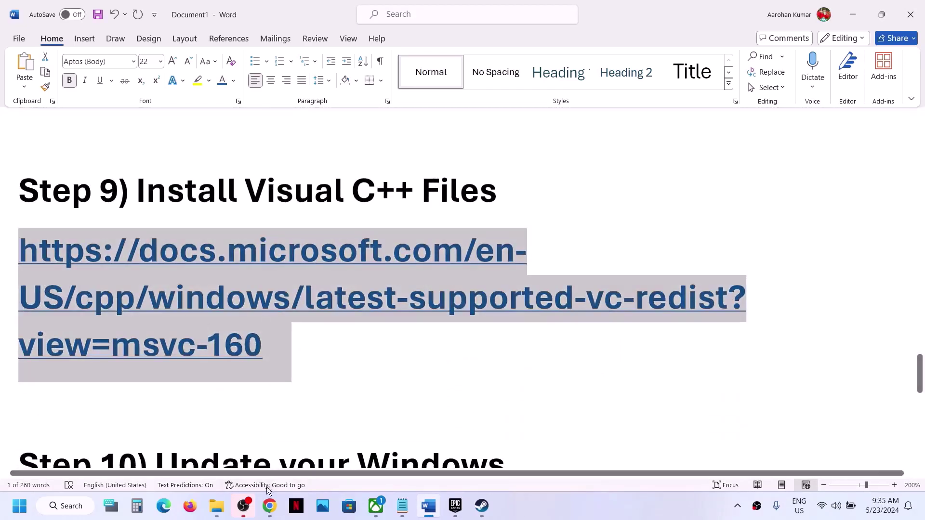
click(270, 506)
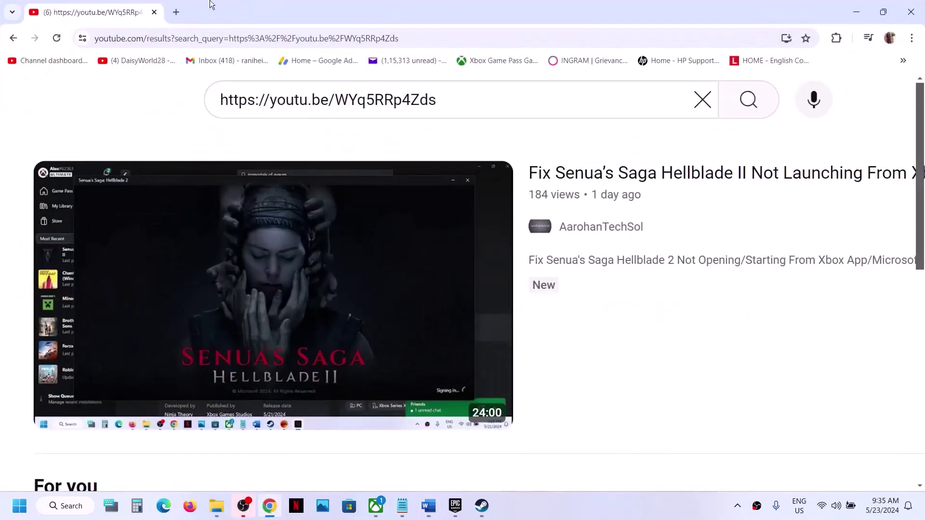
click(176, 12)
key(ctrl+v)
key(Return)
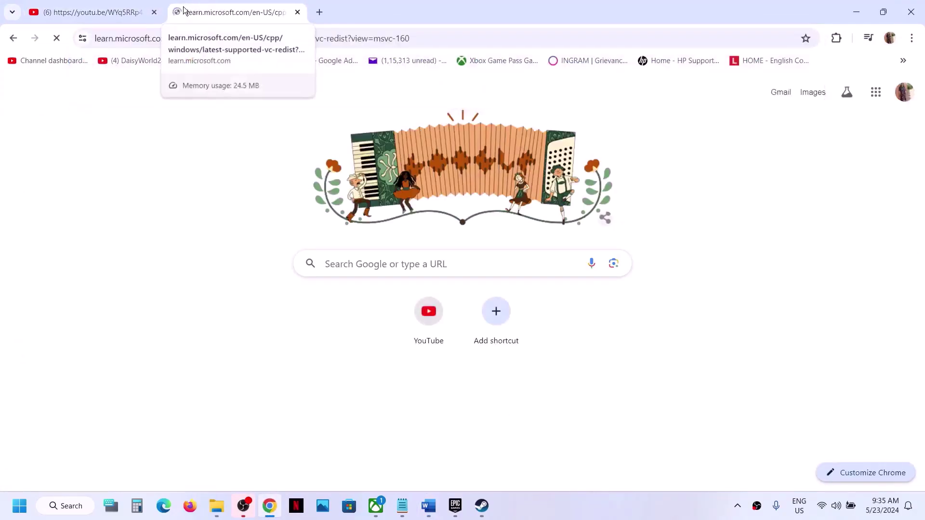
Find the latest Visual C++ Redistributable table for Visual Studio 2015–2022 and download the X86 package, VC_redist.x86.exe
scroll(420, 216, down, 3)
scroll(420, 217, down, 8)
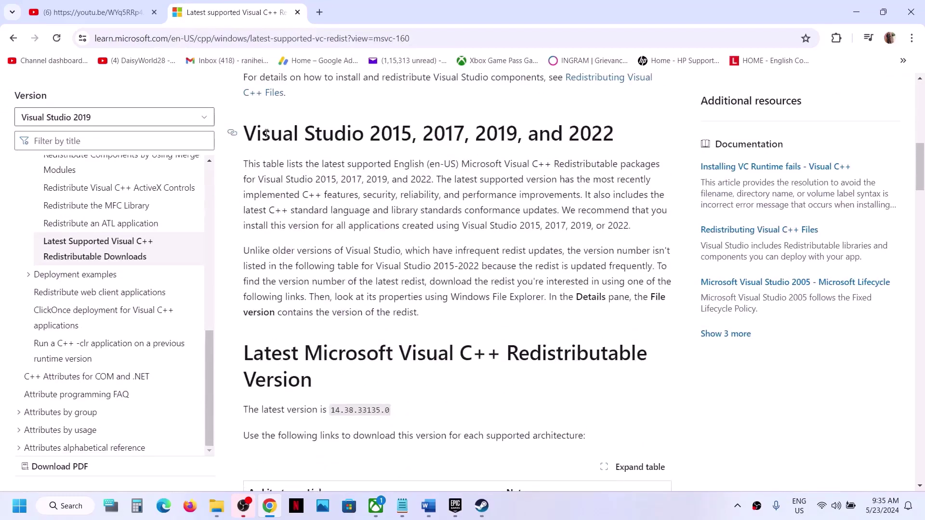
drag(267, 132, 564, 134)
click(567, 135)
scroll(569, 145, down, 5)
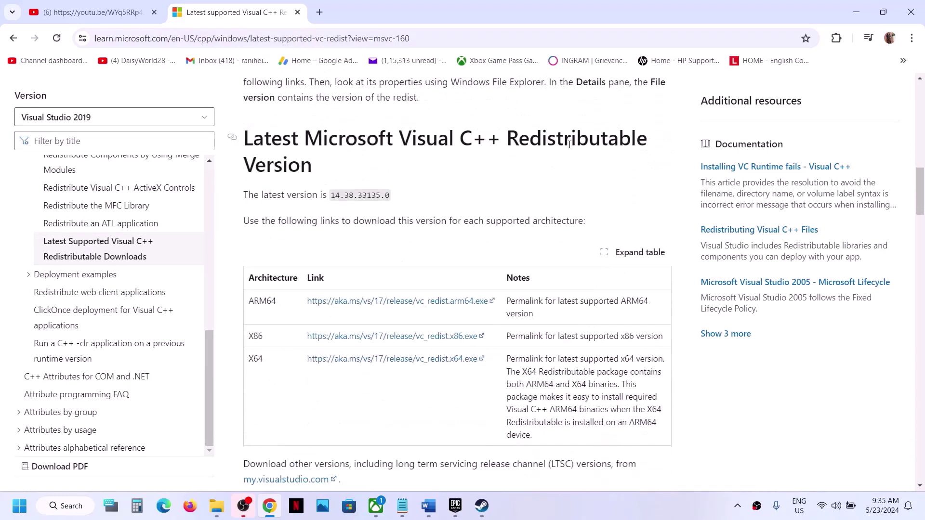
scroll(569, 144, down, 2)
double_click(251, 246)
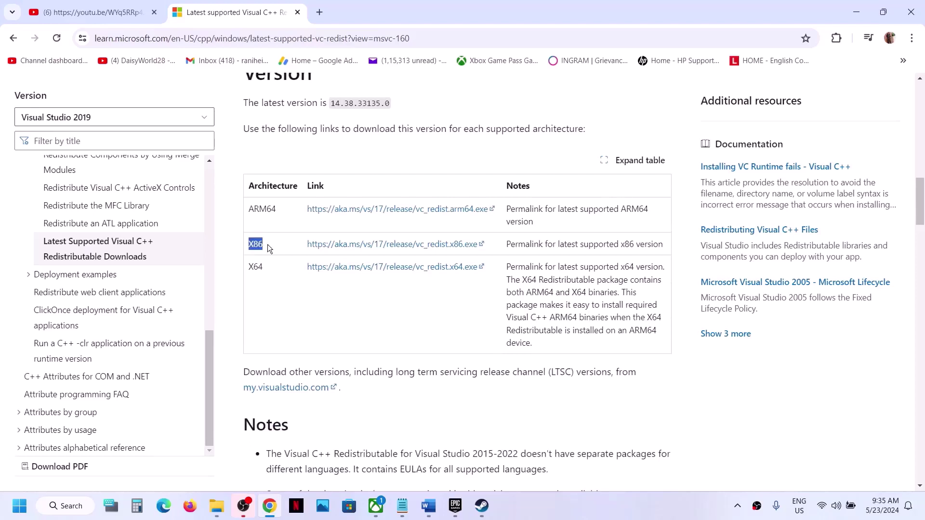
double_click(251, 266)
double_click(252, 244)
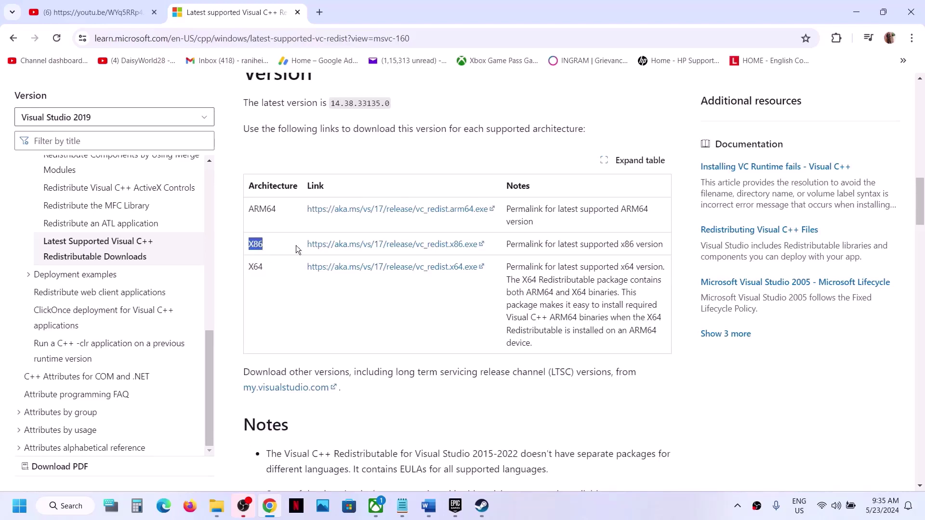
click(394, 245)
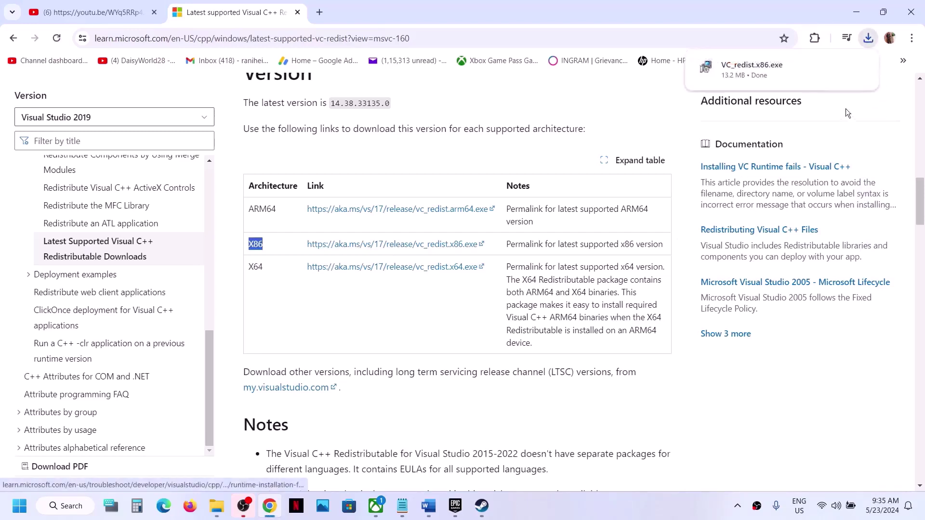
Run the downloaded VC_redist.x86.exe, agree to the license terms and start installing the x86 redistributable
click(759, 75)
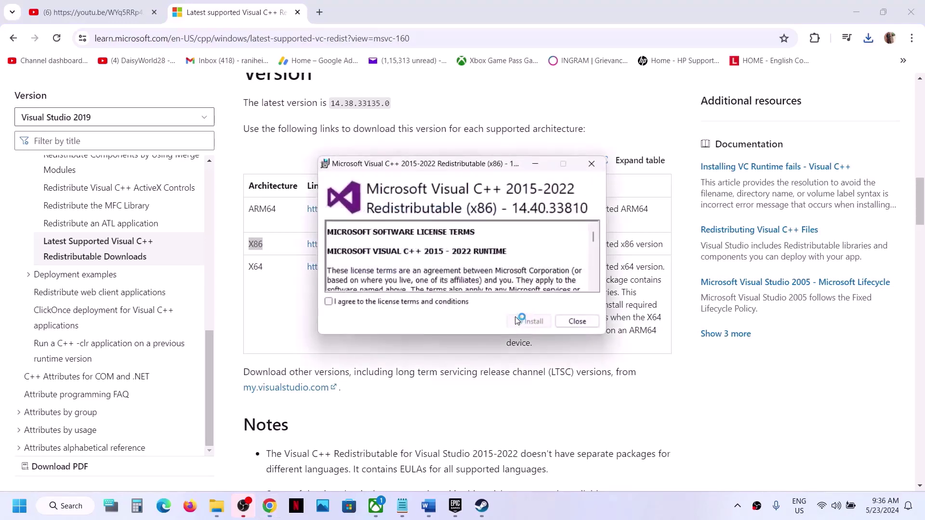
click(416, 302)
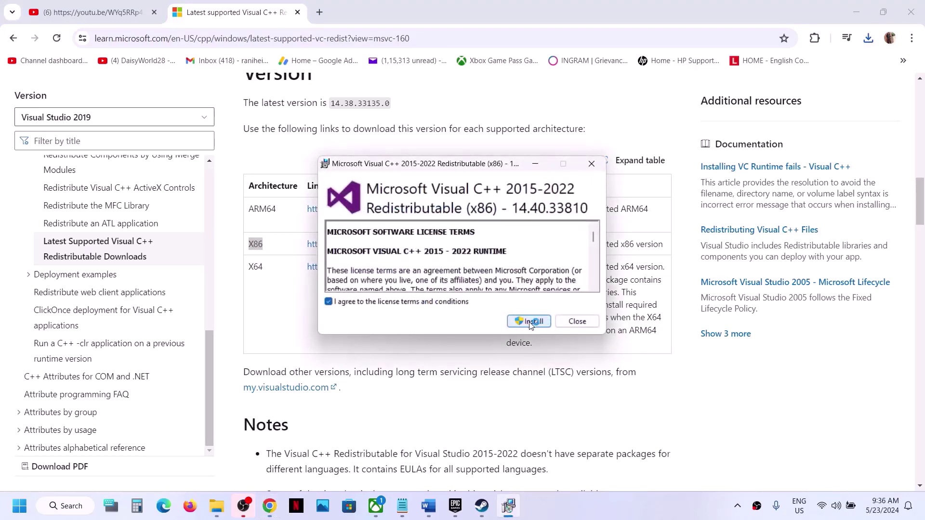
click(530, 322)
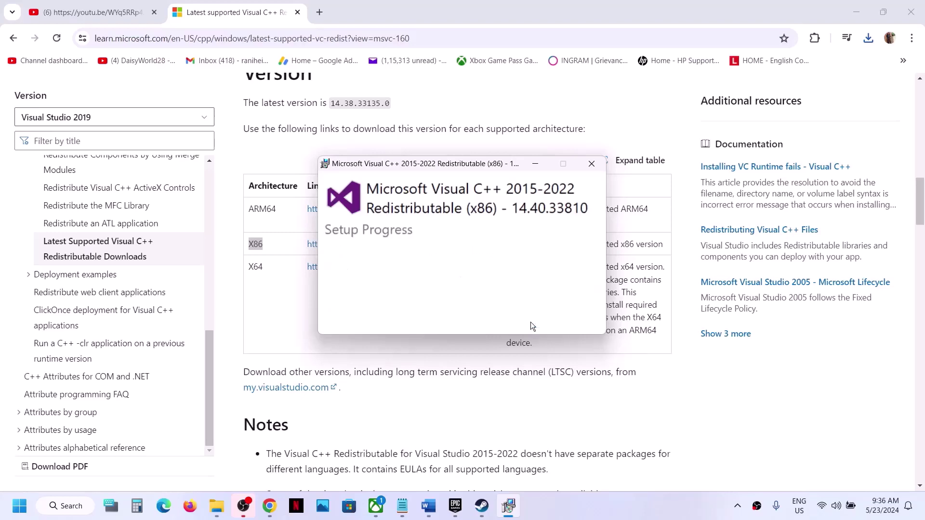
click(435, 341)
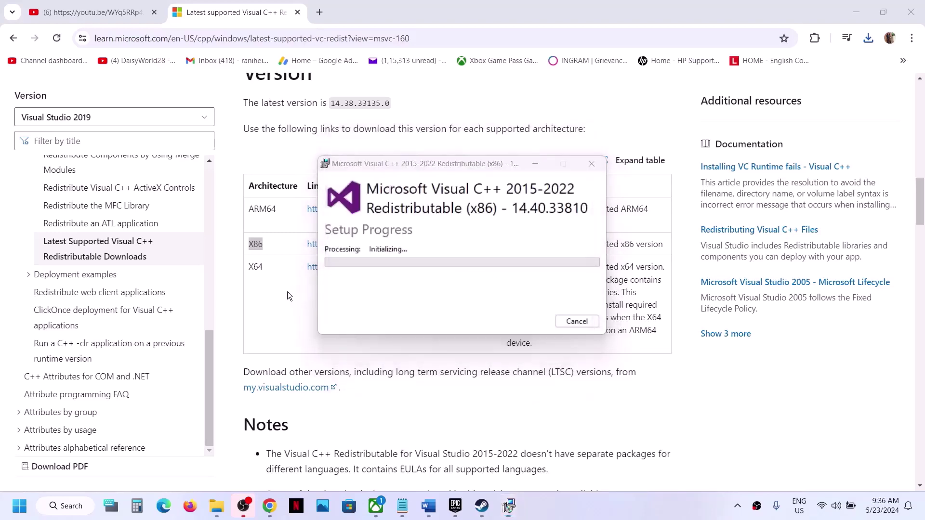
Download the X64 redistributable package, VC_redist.x64.exe, and launch its installer
double_click(256, 268)
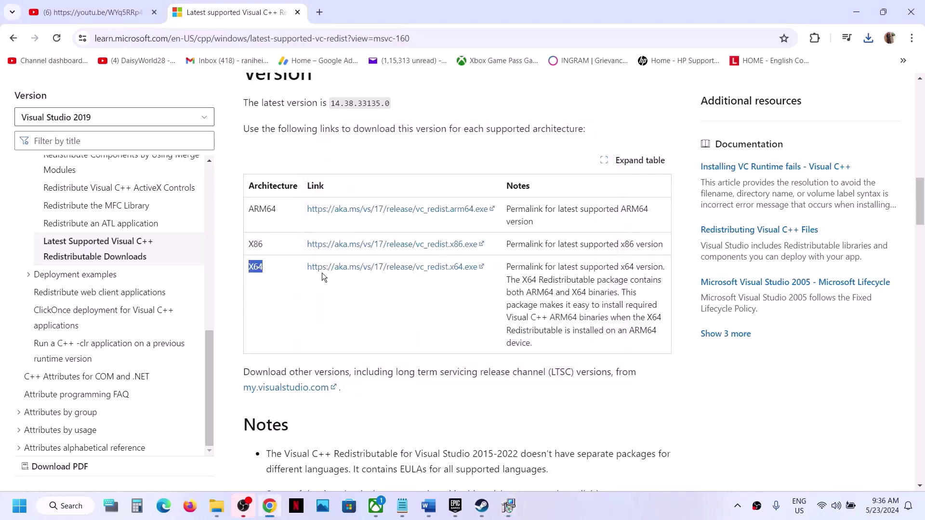
click(392, 268)
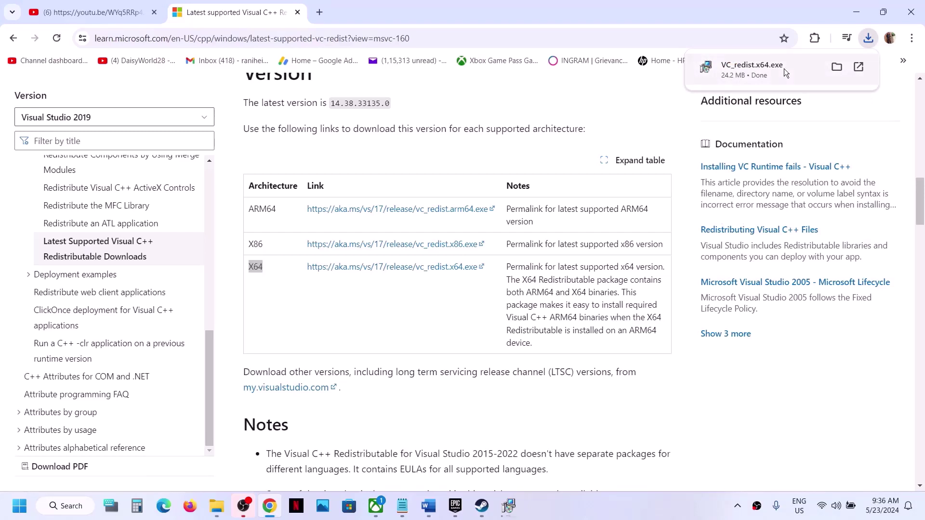
click(784, 68)
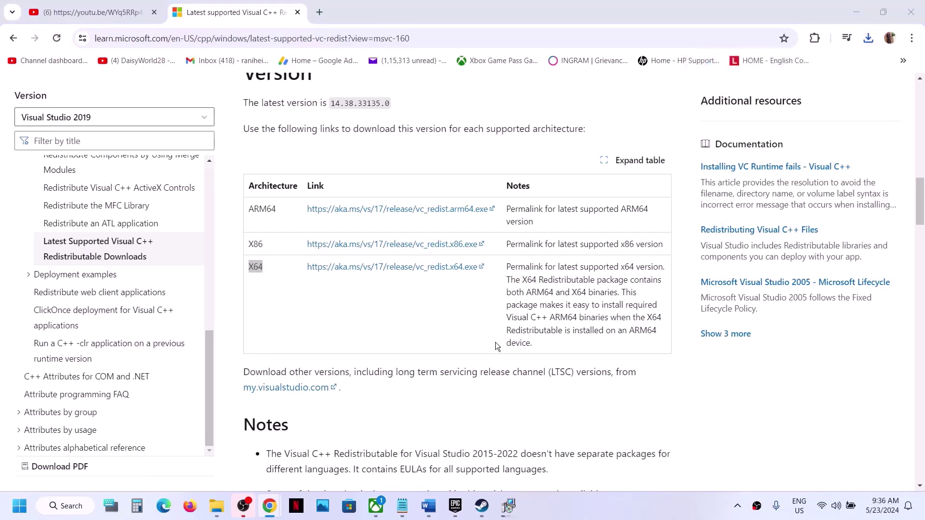